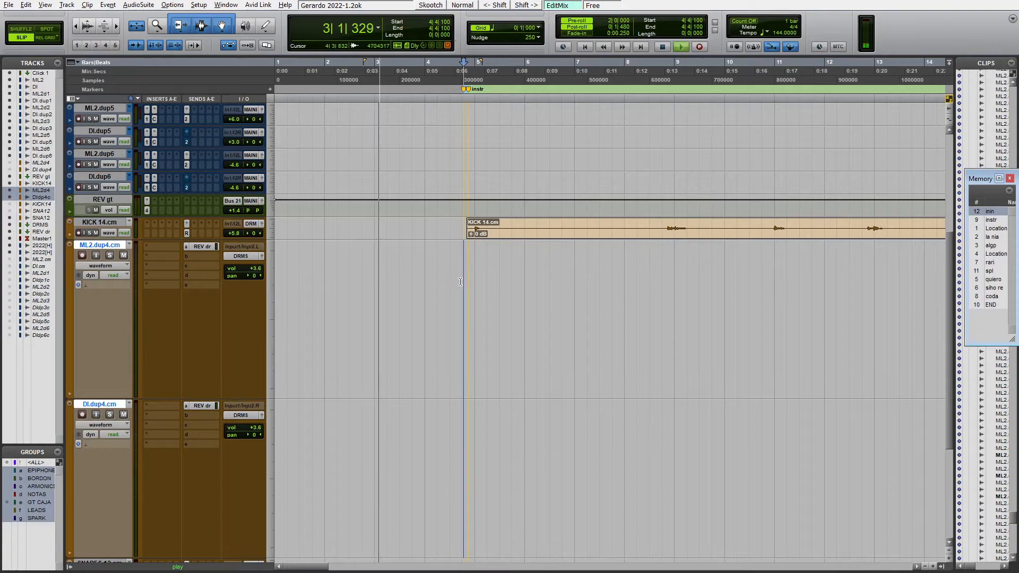
Show the whole song arrangement across all tracks, then bring up the mixer
{"action": "key", "text": "r"}
{"action": "scroll", "coordinate": [435, 285], "scroll_direction": "up", "scroll_amount": 3}
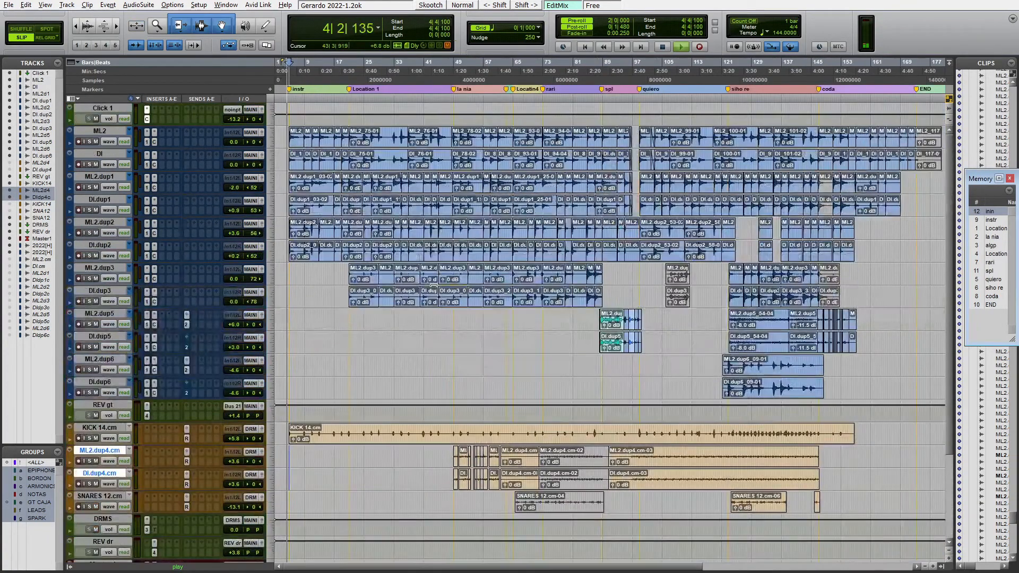
{"action": "key", "text": "ctrl+equal"}
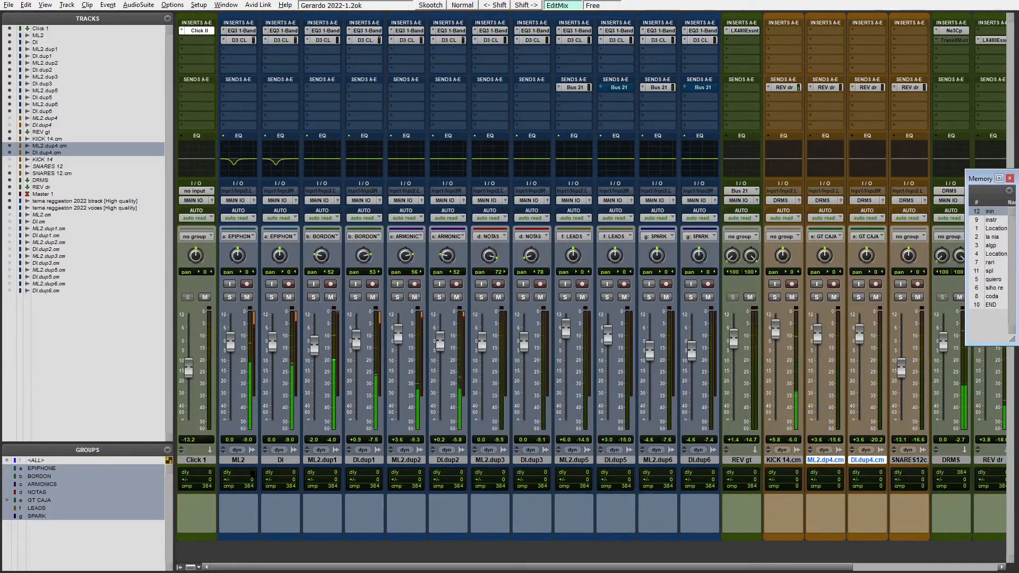
Audition the EPIPHONE, BORDON and ARMONICS guitar pairs by soloing each in turn, and clear the solo to hear the full mix
{"action": "left_click", "coordinate": [237, 459]}
{"action": "left_click", "coordinate": [280, 460], "text": "shift"}
{"action": "key", "text": "shift+s"}
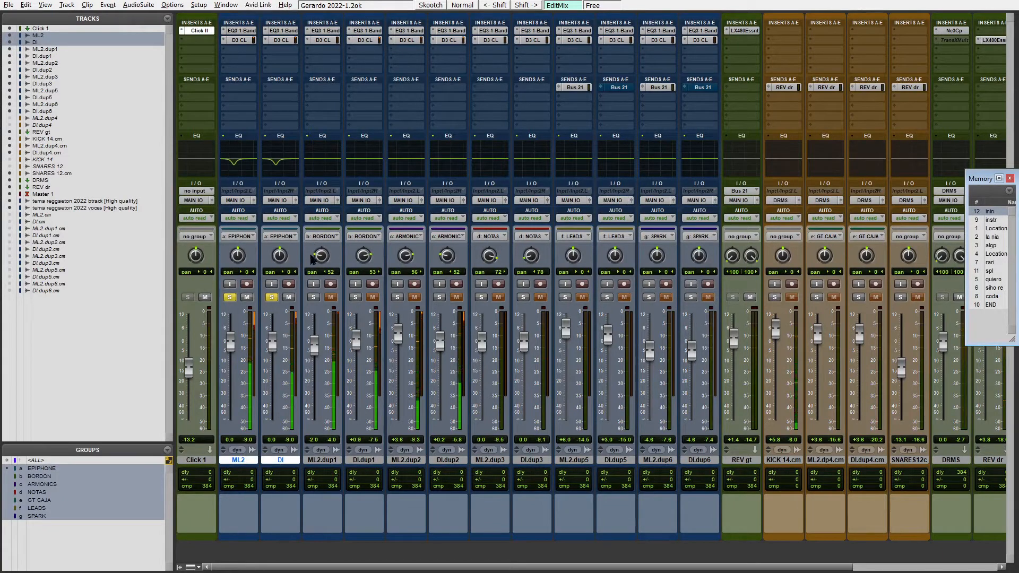
{"action": "left_click", "coordinate": [310, 298]}
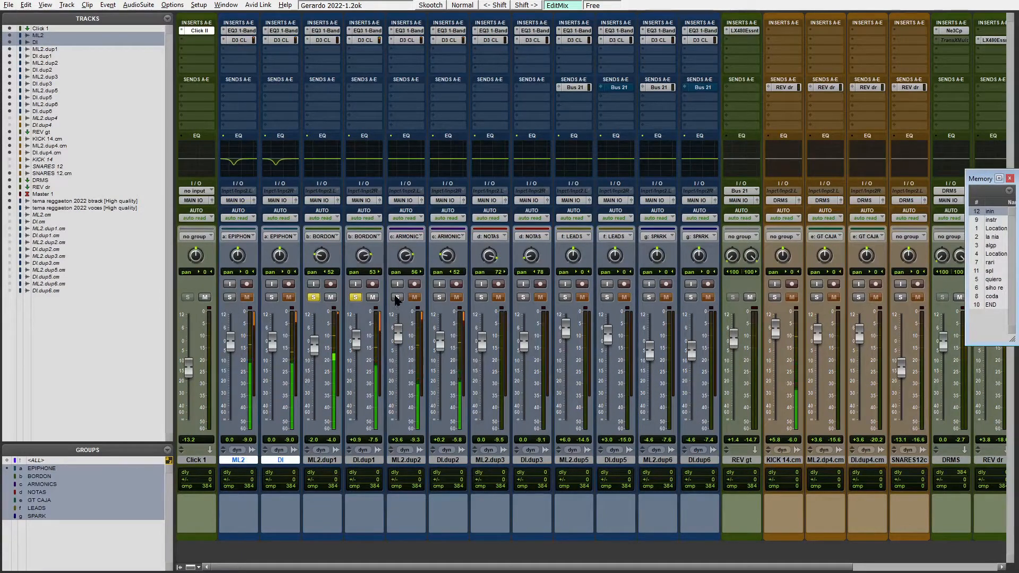
{"action": "left_click", "coordinate": [397, 298]}
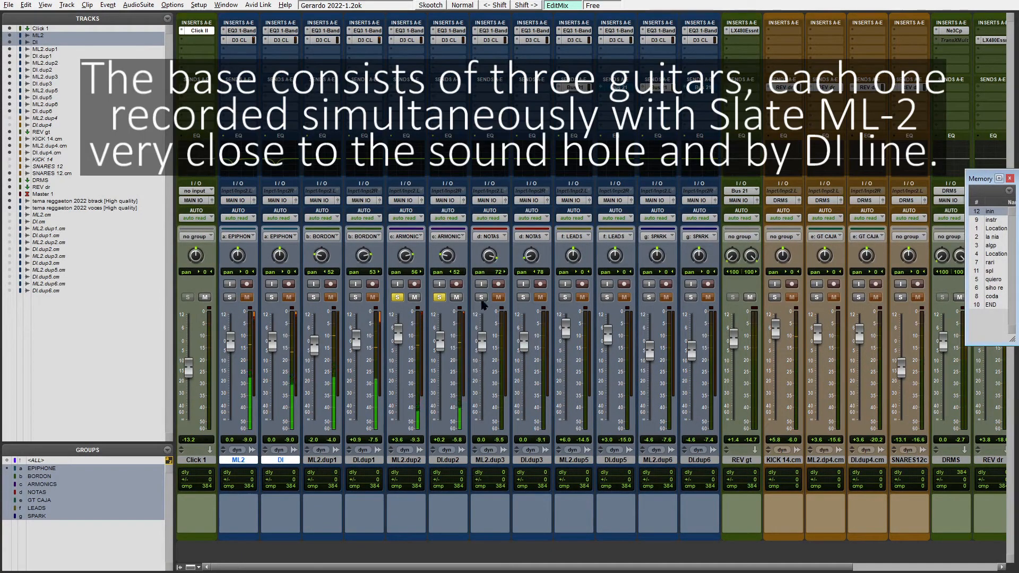
{"action": "key", "text": "shift+s"}
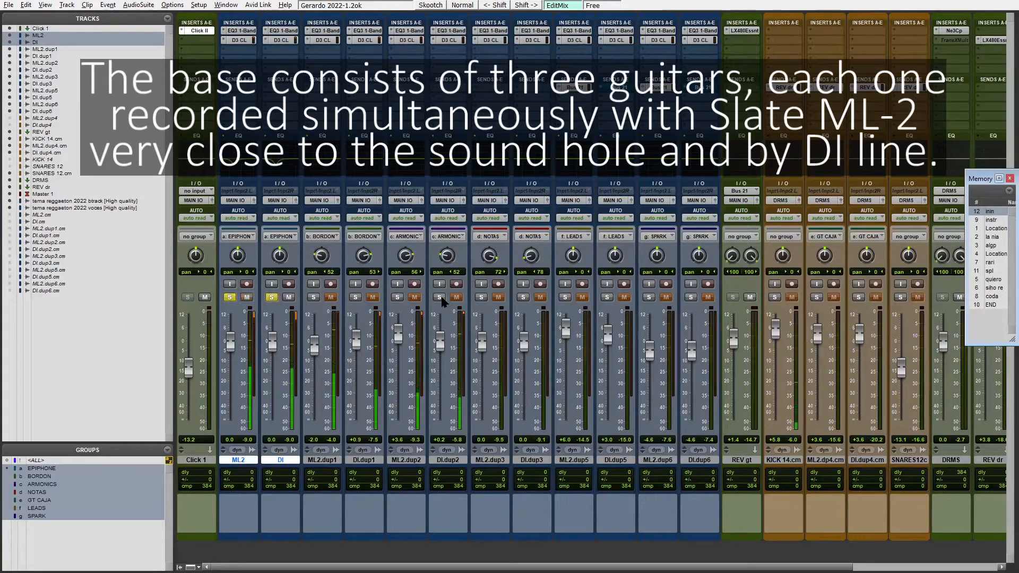
{"action": "left_click", "coordinate": [272, 298]}
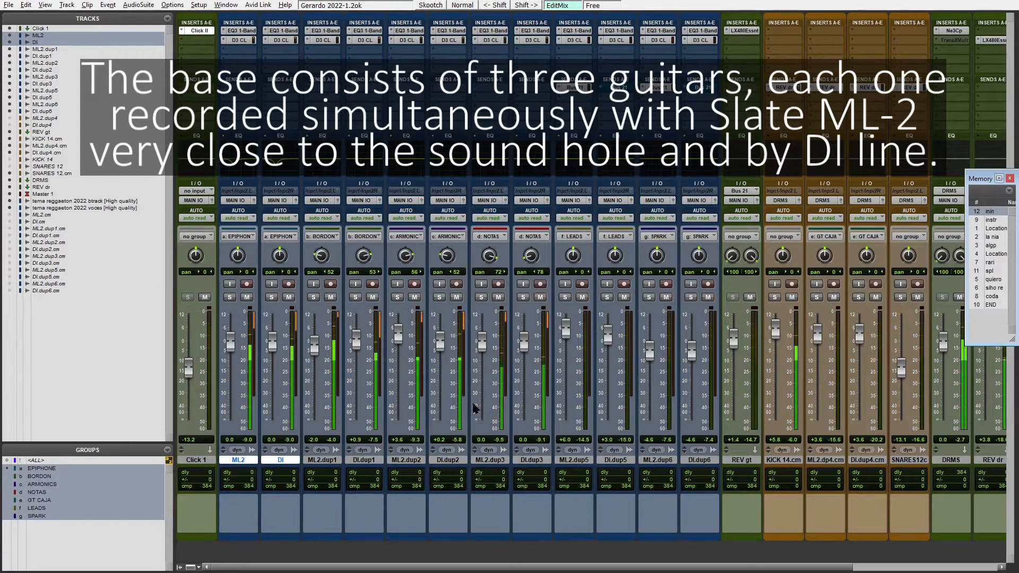
Adjust the high-shelf EQ on the Master 1 track to Q 0.45, frequency 3.28 kHz and gain 6.5 dB
{"action": "scroll", "coordinate": [603, 440], "scroll_direction": "right", "scroll_amount": 5}
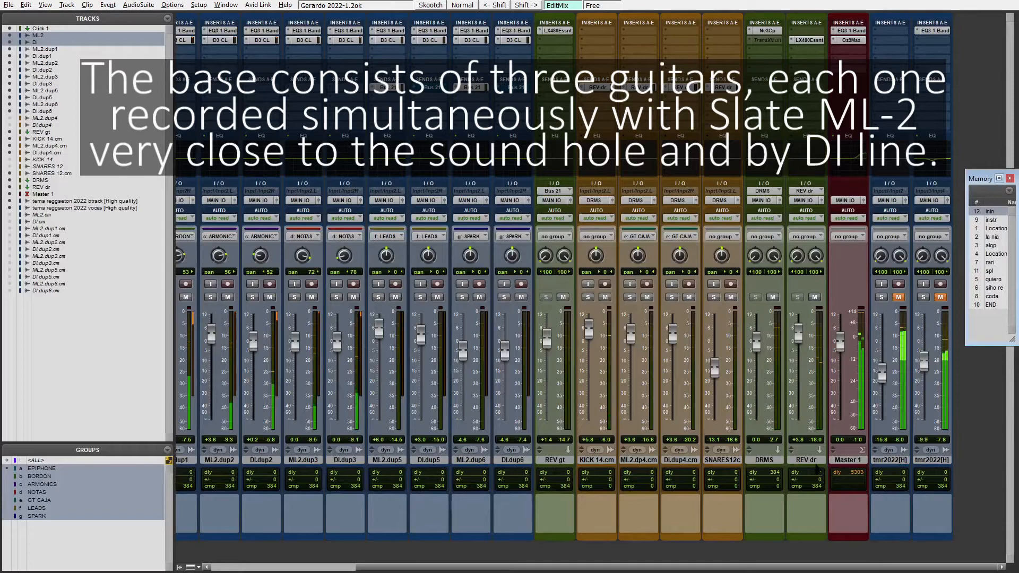
{"action": "scroll", "coordinate": [817, 468], "scroll_direction": "left", "scroll_amount": 5}
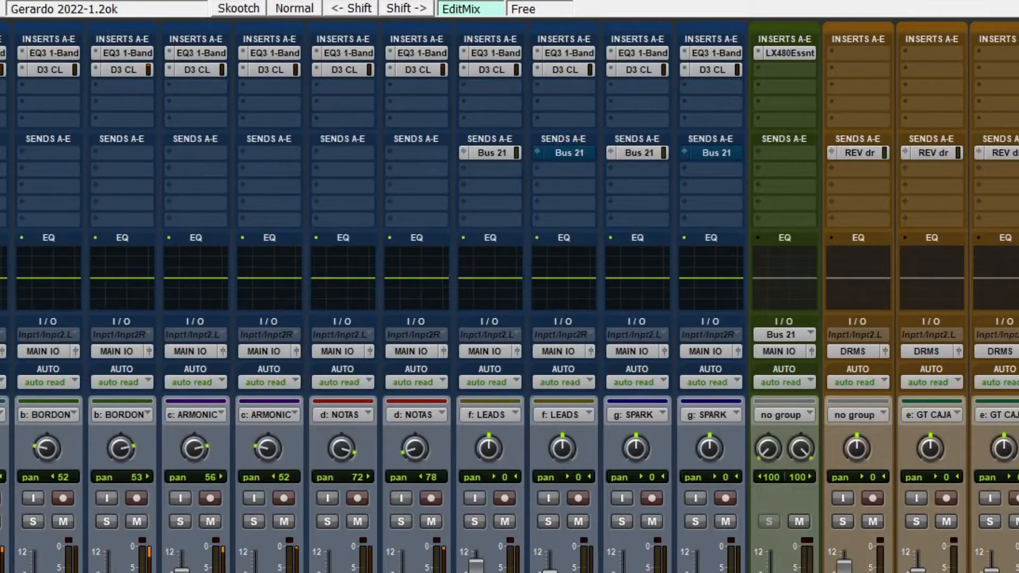
{"action": "scroll", "coordinate": [510, 297], "scroll_direction": "right", "scroll_amount": 5}
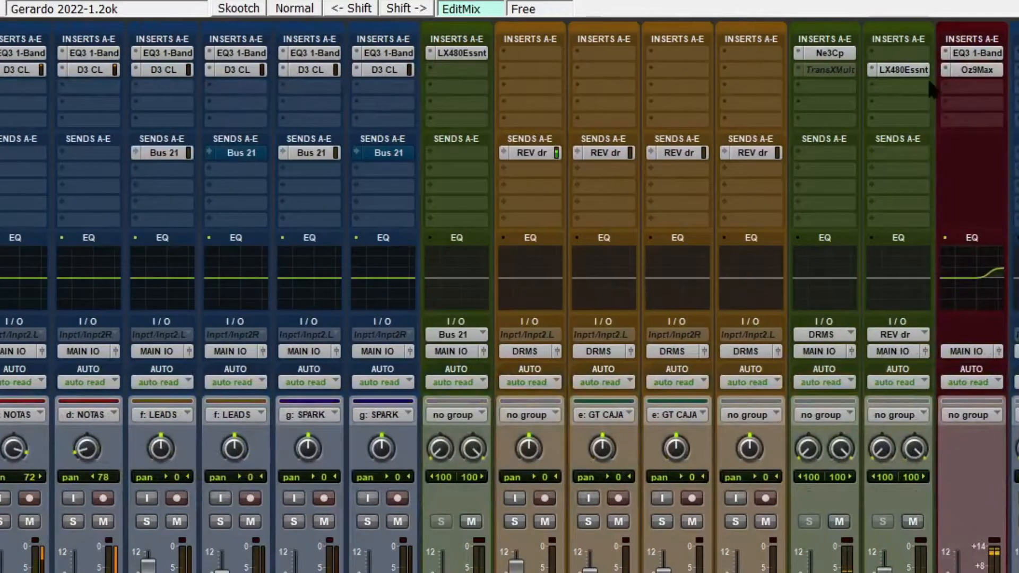
{"action": "left_click", "coordinate": [978, 55]}
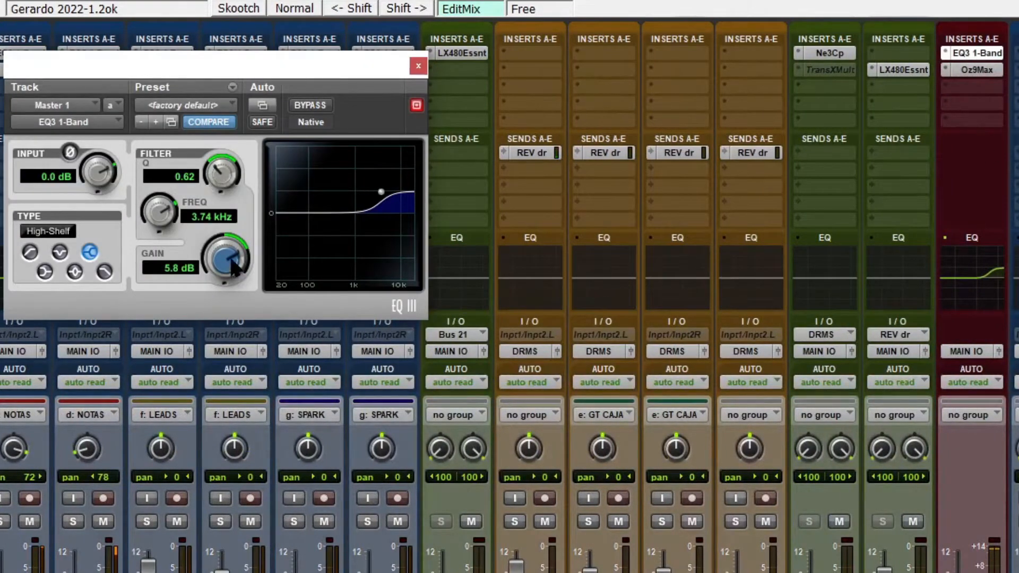
{"action": "left_click", "coordinate": [229, 173], "text": "alt"}
{"action": "scroll", "coordinate": [220, 175], "scroll_direction": "down", "scroll_amount": 5}
{"action": "scroll", "coordinate": [221, 175], "scroll_direction": "down", "scroll_amount": 2}
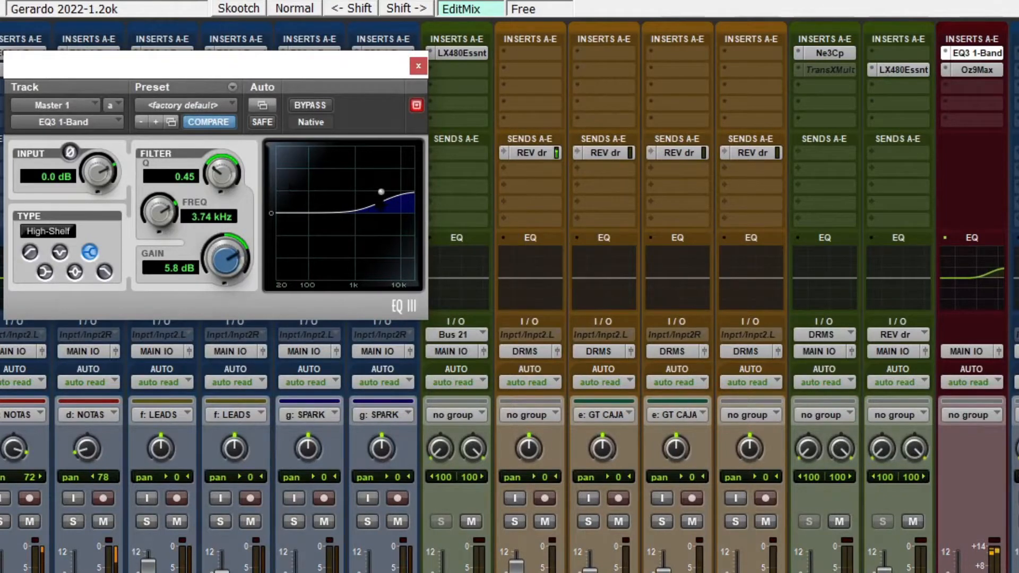
{"action": "mouse_move", "coordinate": [381, 191]}
{"action": "left_mouse_down"}
{"action": "mouse_move", "coordinate": [383, 181]}
{"action": "mouse_move", "coordinate": [355, 184]}
{"action": "mouse_move", "coordinate": [379, 189]}
{"action": "left_mouse_up"}
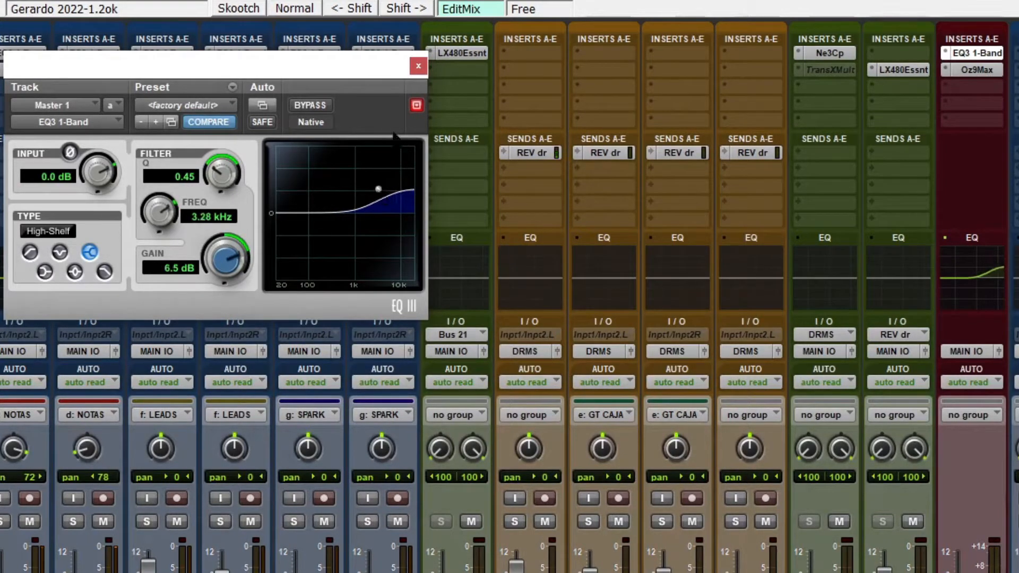
{"action": "left_click", "coordinate": [419, 66]}
Solo the NOTAS guitar pair, ML2.dup3 and DI.dup3, to audition it
{"action": "scroll", "coordinate": [287, 361], "scroll_direction": "left", "scroll_amount": 5}
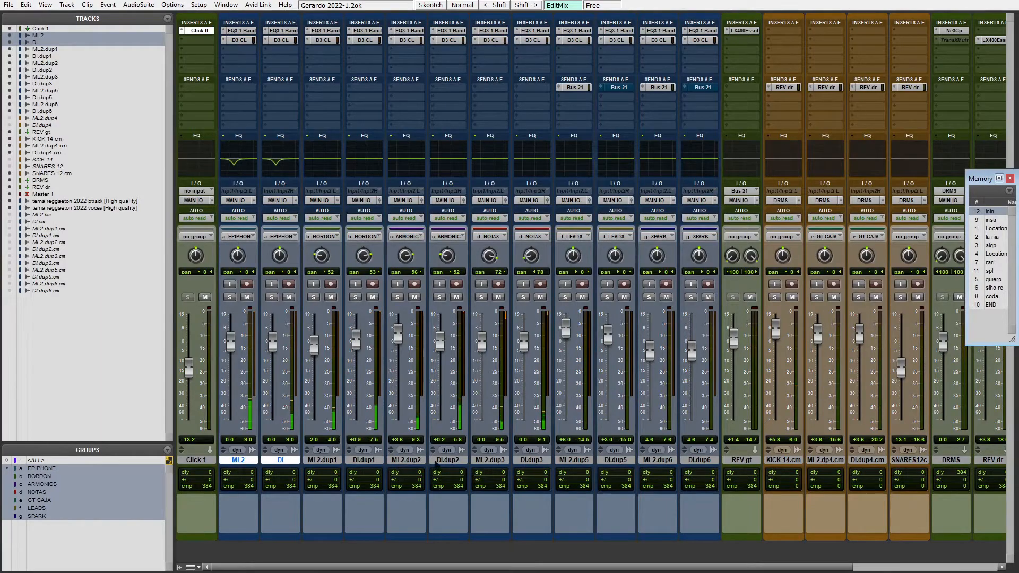
{"action": "left_click", "coordinate": [447, 461]}
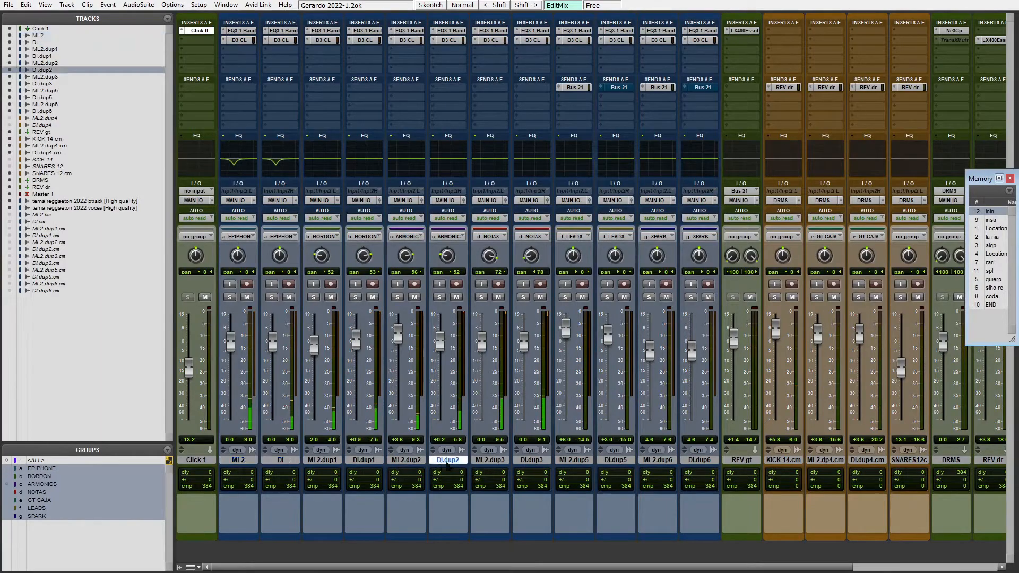
{"action": "left_click", "coordinate": [497, 463]}
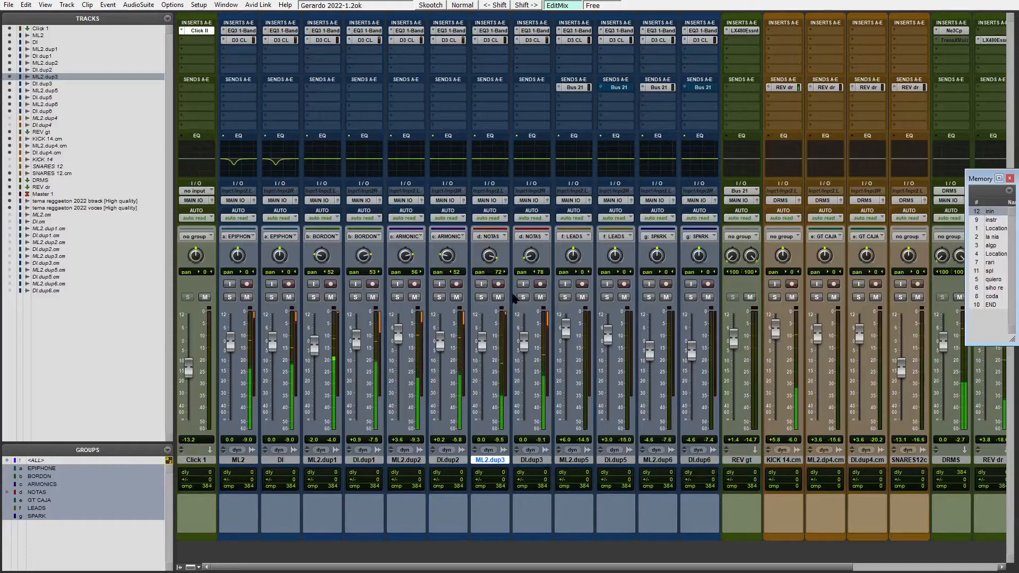
{"action": "left_click", "coordinate": [523, 297]}
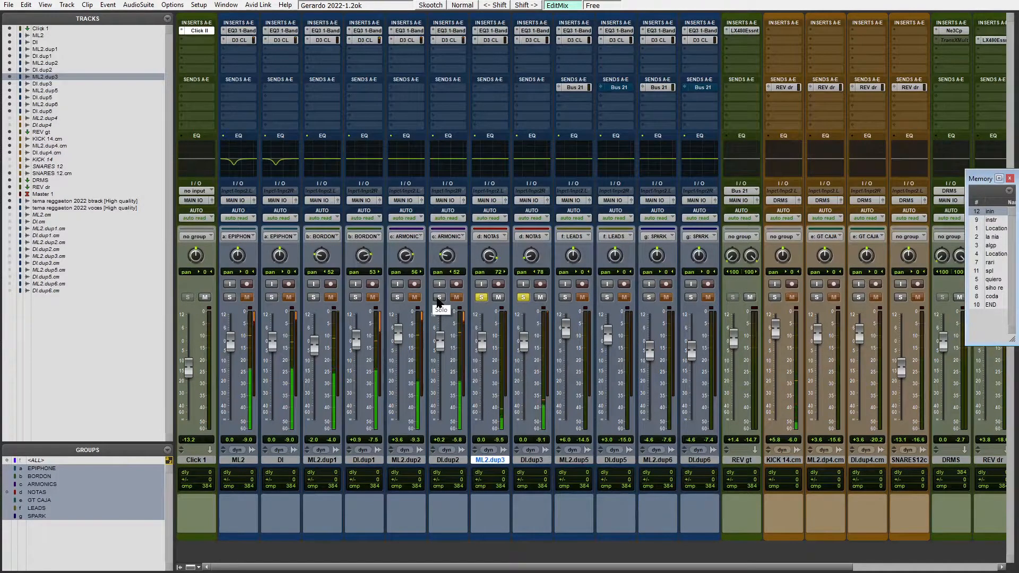
Play back the arrangement in the edit view from the ML2.dup3 track and widen the visible range across the song sections
{"action": "key", "text": "ctrl+equal"}
{"action": "left_click", "coordinate": [329, 273]}
{"action": "key", "text": "Tab"}
{"action": "key", "text": "space"}
{"action": "key", "text": "space"}
{"action": "key", "text": "space"}
{"action": "key", "text": "space"}
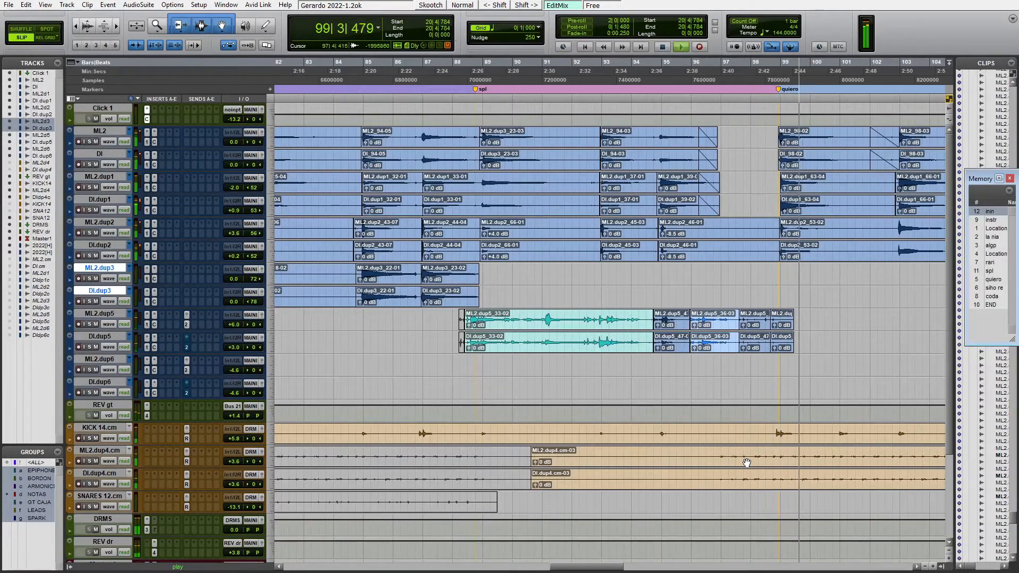
{"action": "key", "text": "ctrl+bracketleft"}
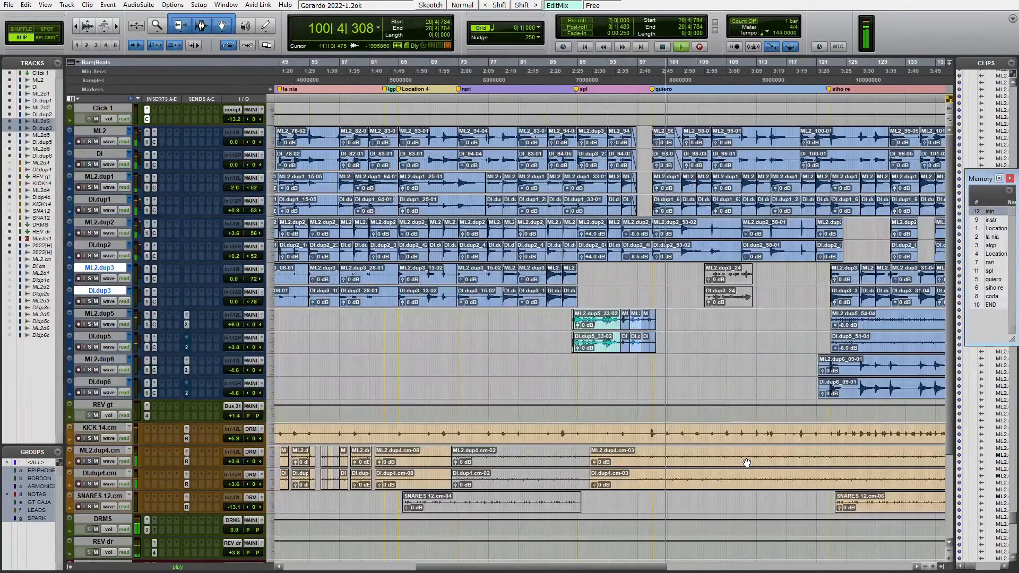
Set the ML2.dup4.cm fader in the mixer to +0.2 dB
{"action": "key", "text": "ctrl+equal"}
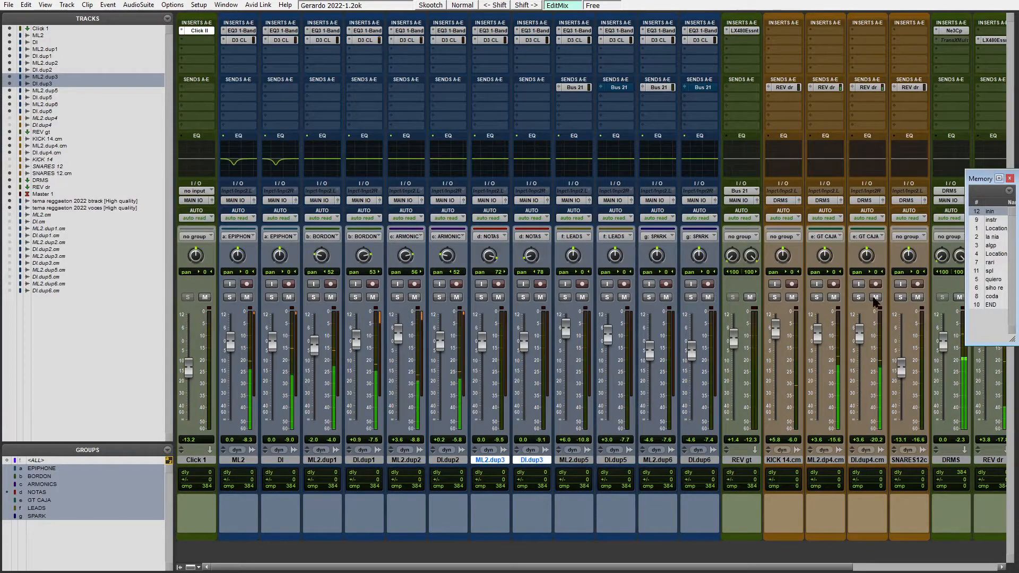
{"action": "left_click", "coordinate": [876, 298]}
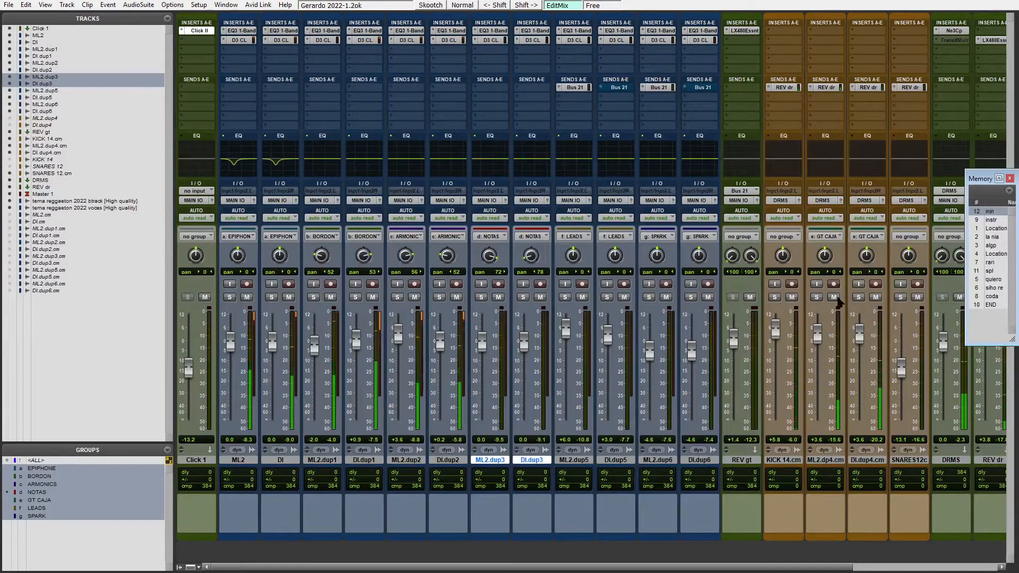
{"action": "mouse_move", "coordinate": [816, 334]}
{"action": "left_mouse_down"}
{"action": "mouse_move", "coordinate": [819, 354]}
{"action": "mouse_move", "coordinate": [816, 341]}
{"action": "left_mouse_up"}
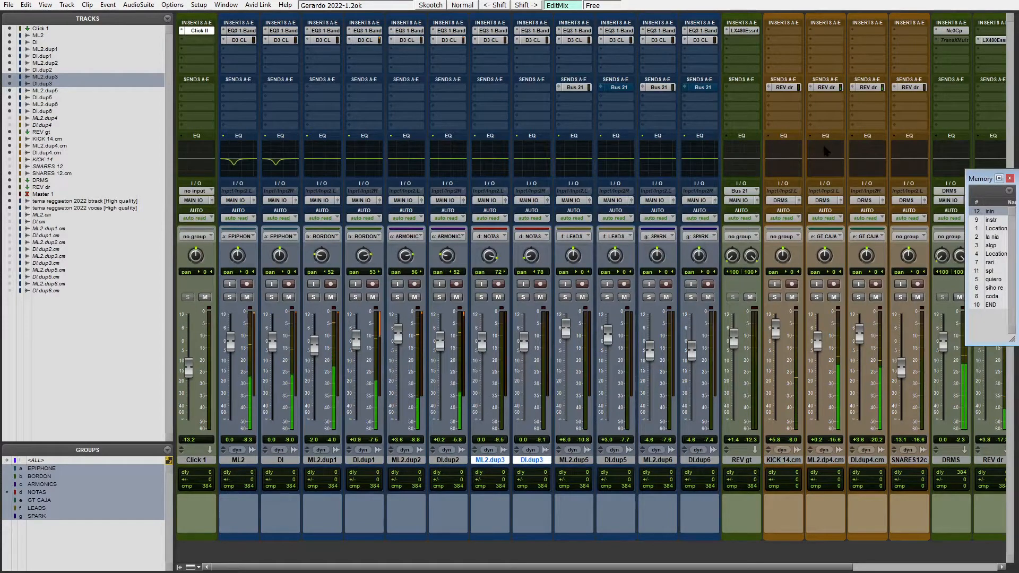
Inspect all three bands of the Neutron compressor on DRMS and the LX480 reverb settings on REV dr
{"action": "scroll", "coordinate": [843, 52], "scroll_direction": "right", "scroll_amount": 2}
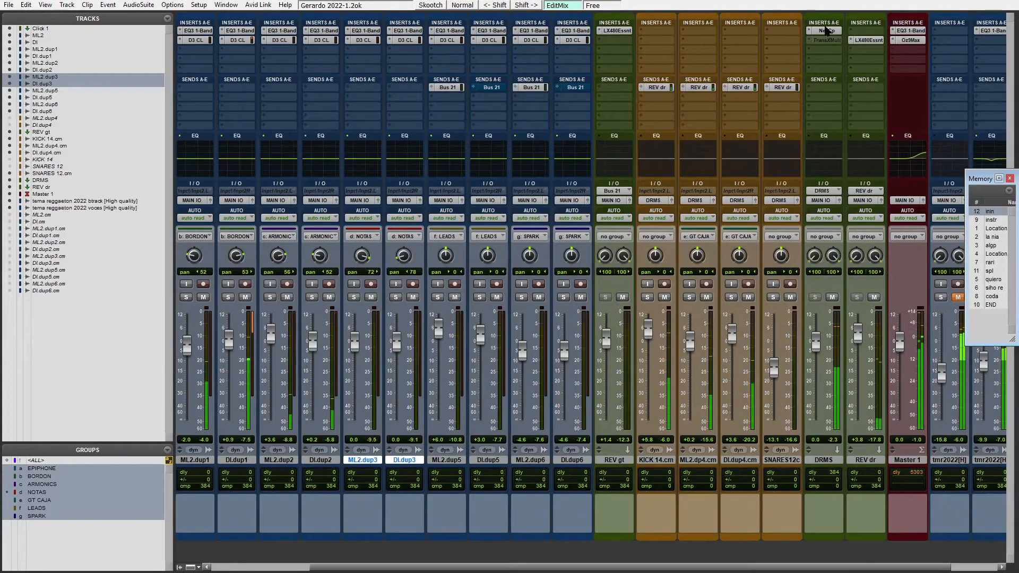
{"action": "left_click", "coordinate": [825, 34]}
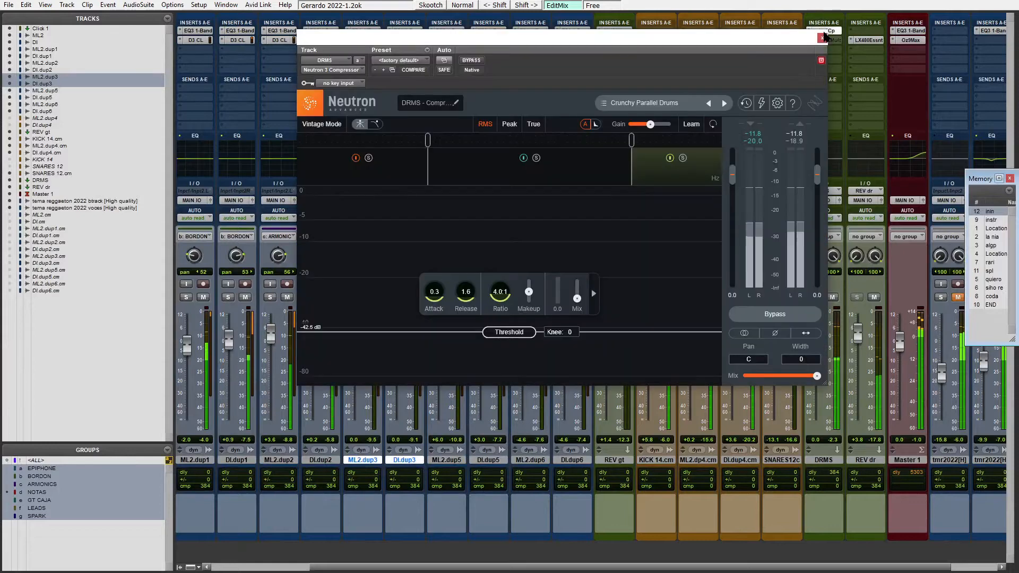
{"action": "left_click", "coordinate": [362, 180]}
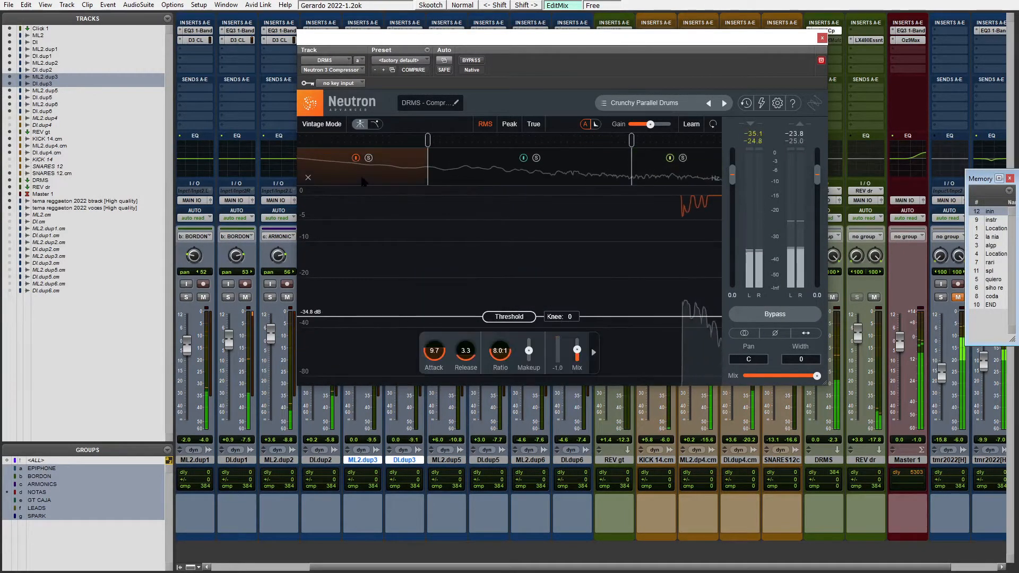
{"action": "left_click", "coordinate": [545, 164]}
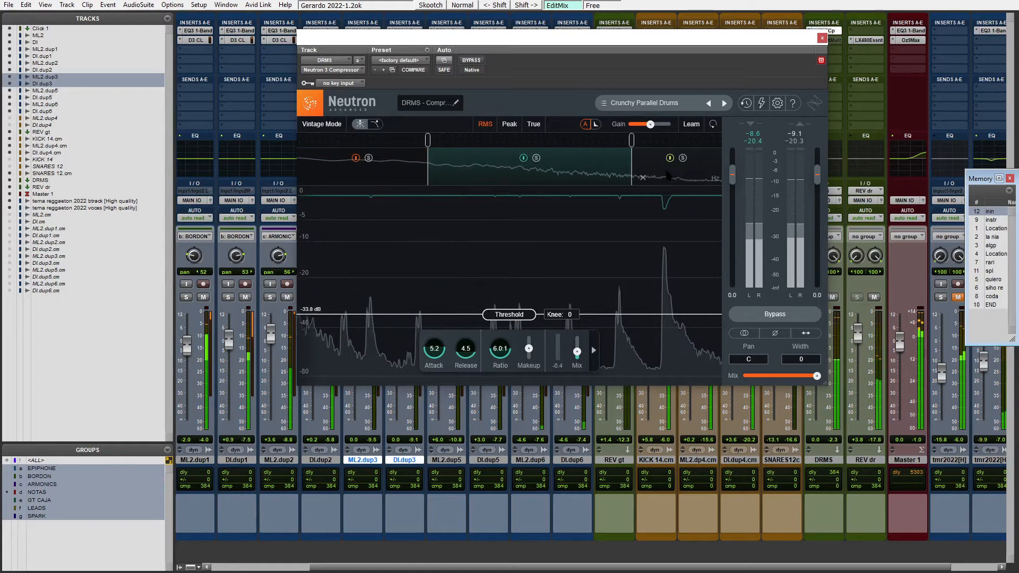
{"action": "left_click", "coordinate": [667, 173]}
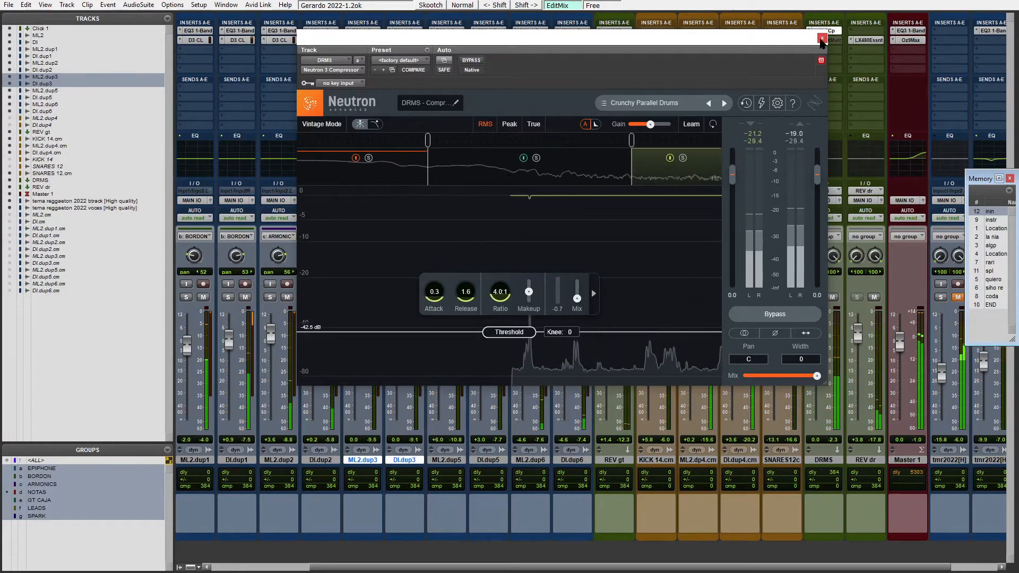
{"action": "left_click", "coordinate": [821, 37]}
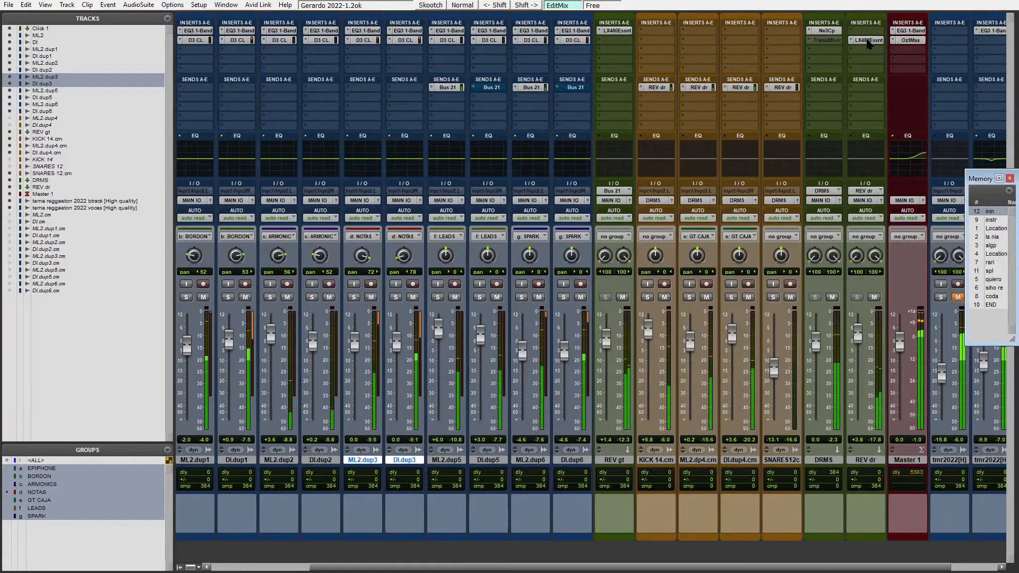
{"action": "left_click", "coordinate": [869, 40]}
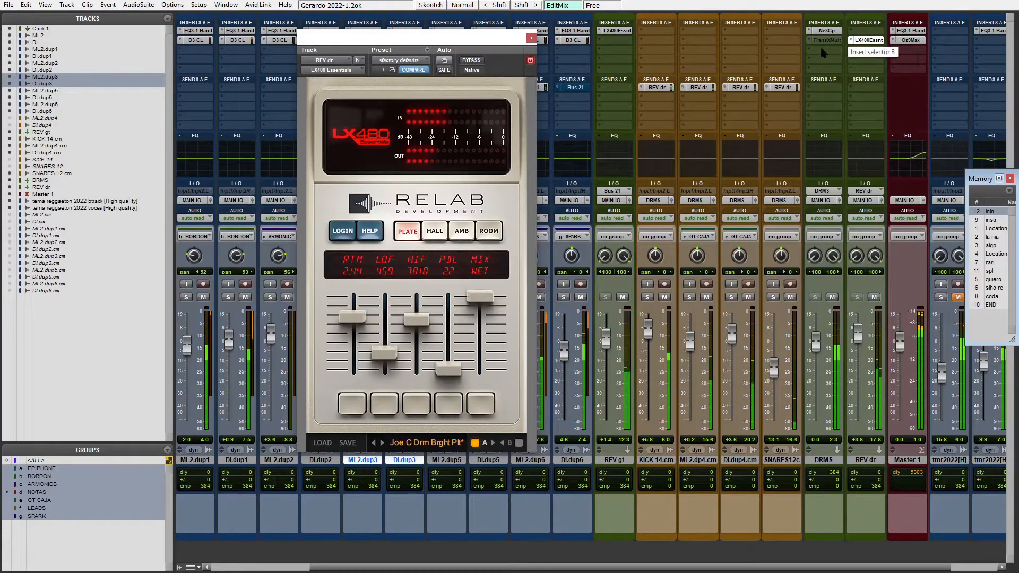
{"action": "left_click", "coordinate": [531, 38]}
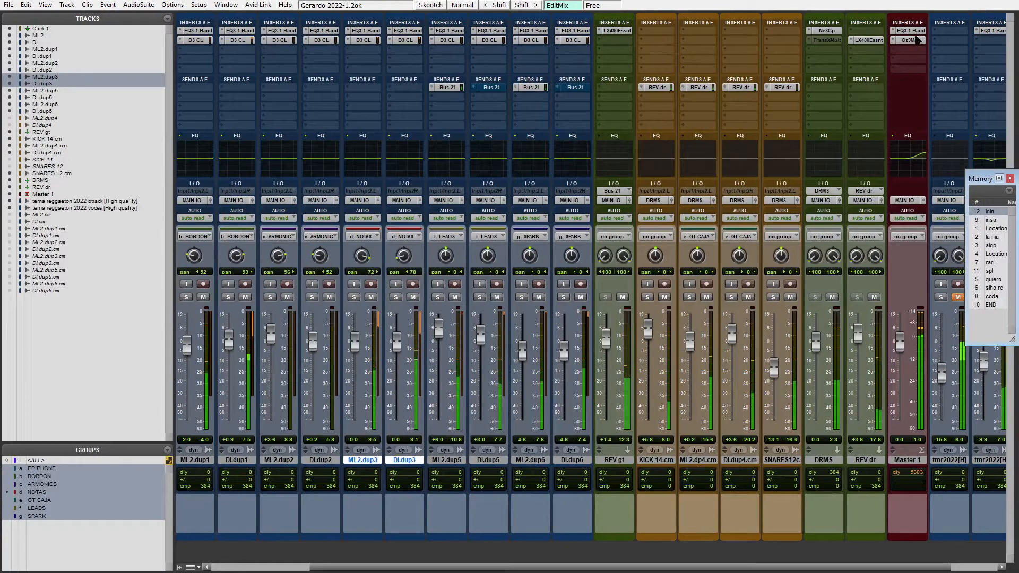
Solo the NOTAS pair and open the EQ3 1-Band on ML2.dup3
{"action": "scroll", "coordinate": [491, 321], "scroll_direction": "left", "scroll_amount": 3}
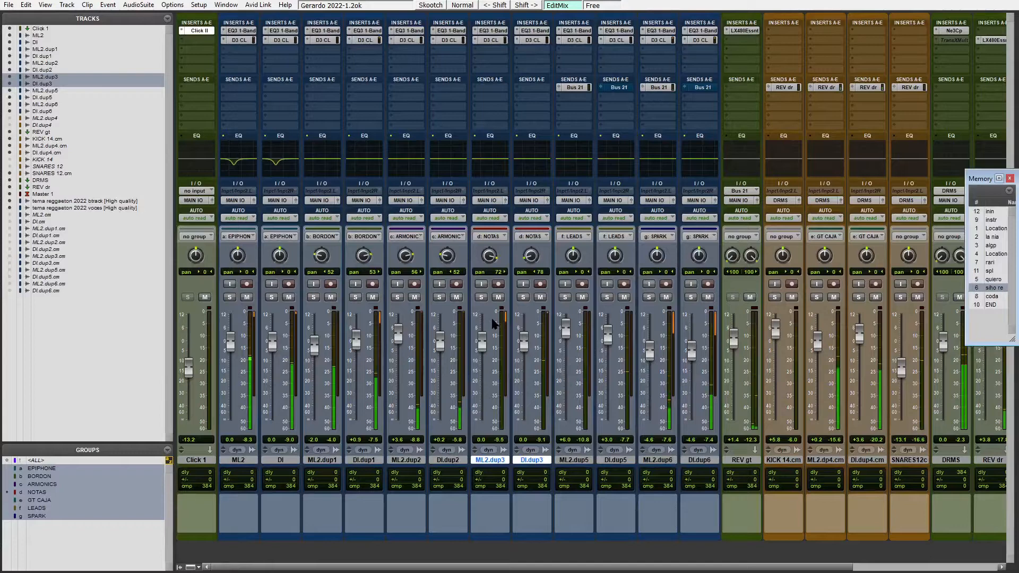
{"action": "key", "text": "shift+s"}
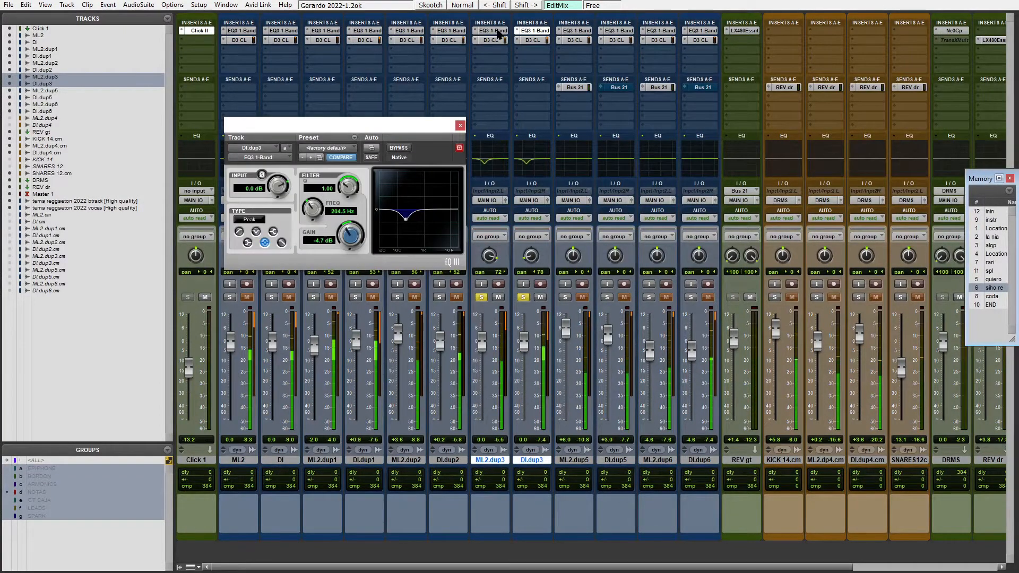
{"action": "left_click", "coordinate": [499, 31]}
Toggle the EQ bypass on ML2.dup3 and DI.dup3 to compare each NOTAS track with and without its EQ cut
{"action": "left_click", "coordinate": [597, 53], "text": "ctrl"}
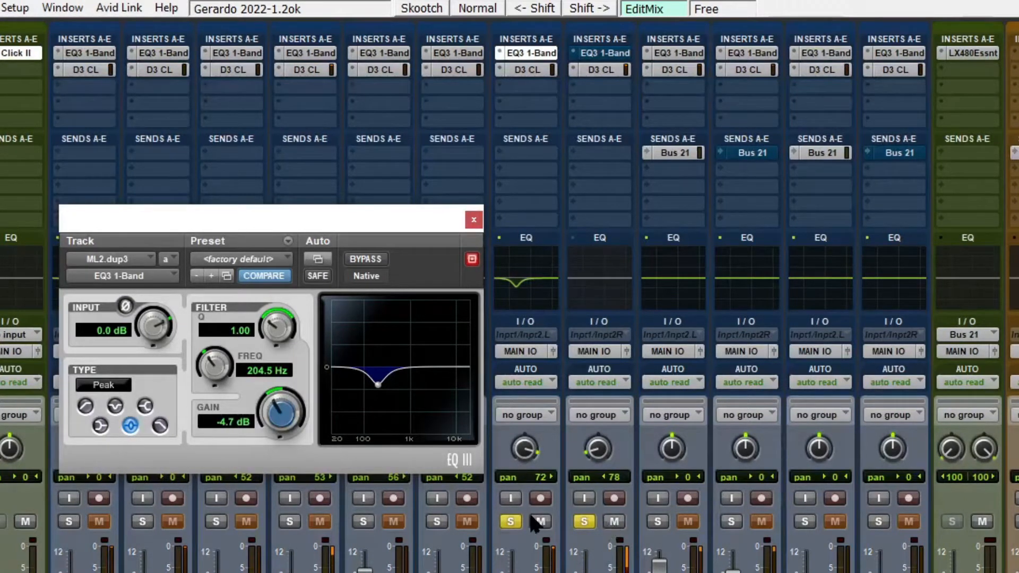
{"action": "left_click", "coordinate": [531, 52], "text": "ctrl"}
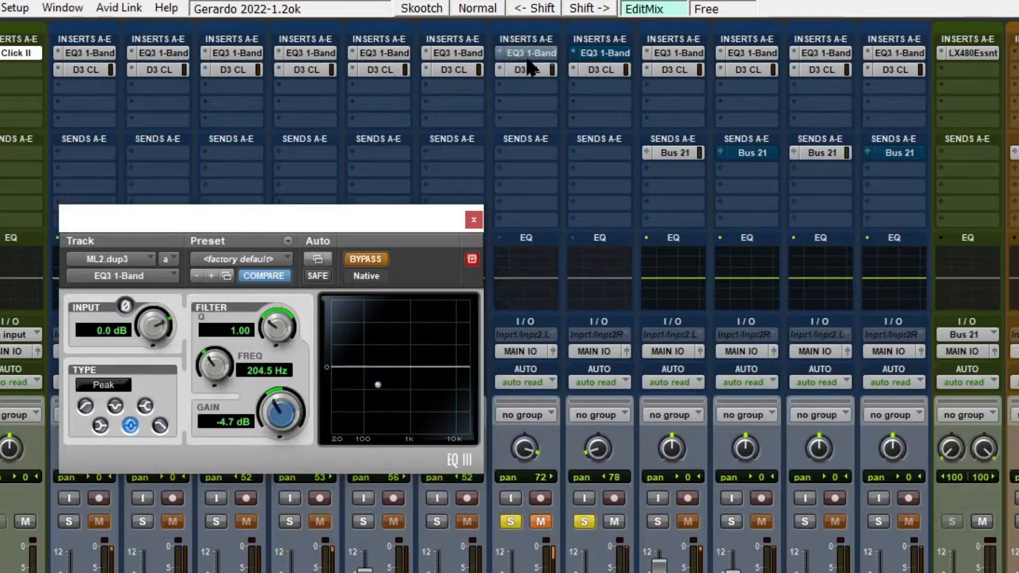
{"action": "left_click", "coordinate": [601, 53], "text": "ctrl"}
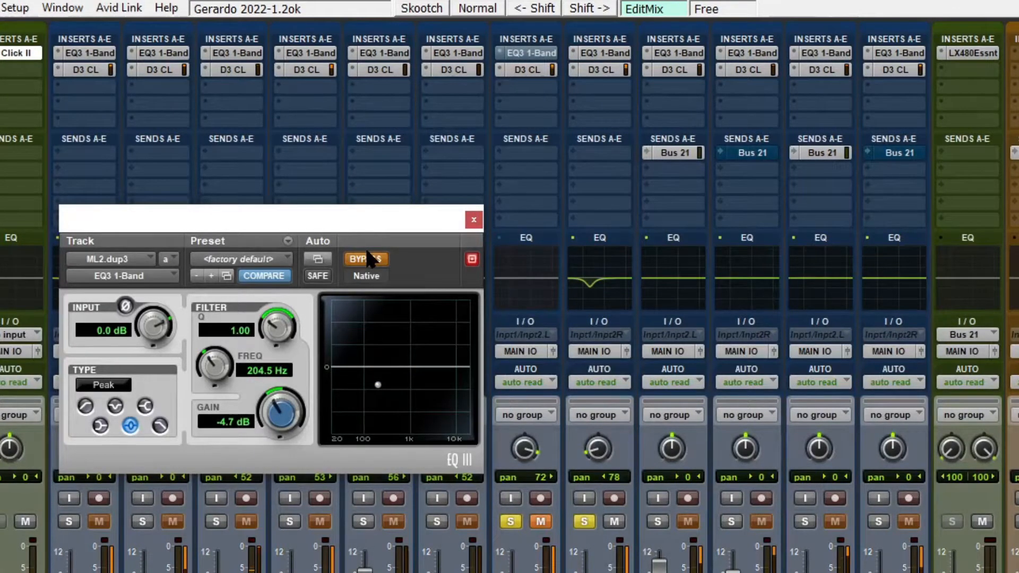
{"action": "key", "text": "shift+s"}
{"action": "key", "text": "shift+s"}
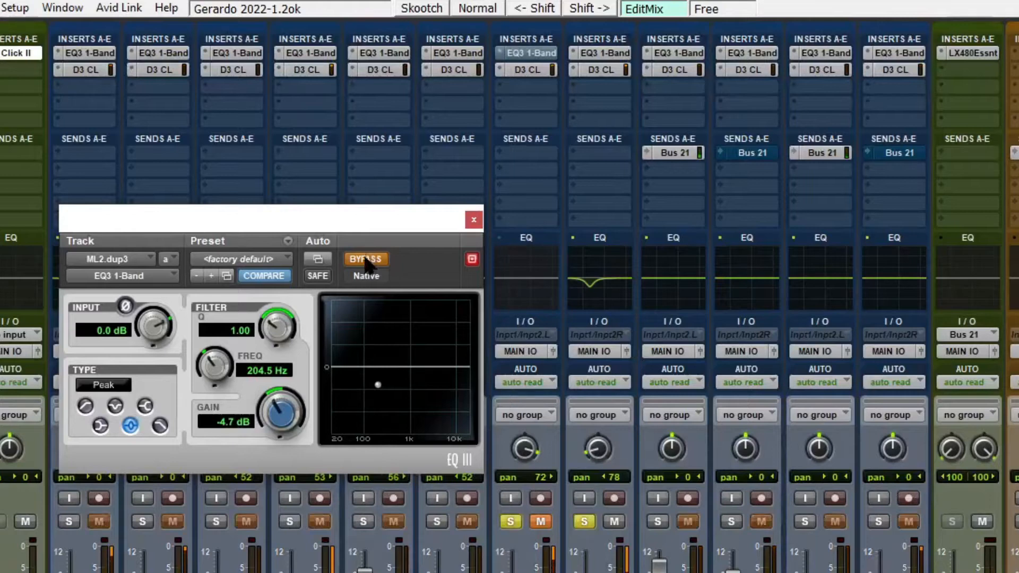
Set DI.dup3's EQ cut to 338.2 Hz and -6.7 dB and compare it with the EQ bypassed
{"action": "left_click", "coordinate": [597, 57]}
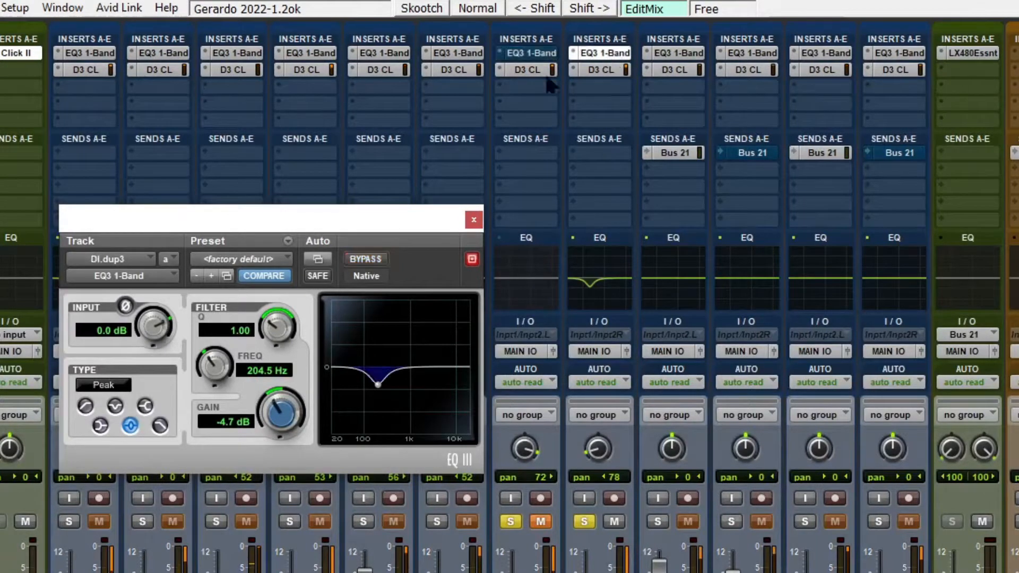
{"action": "mouse_move", "coordinate": [378, 384]}
{"action": "left_mouse_down"}
{"action": "mouse_move", "coordinate": [378, 324]}
{"action": "mouse_move", "coordinate": [391, 326]}
{"action": "mouse_move", "coordinate": [388, 391]}
{"action": "left_mouse_up"}
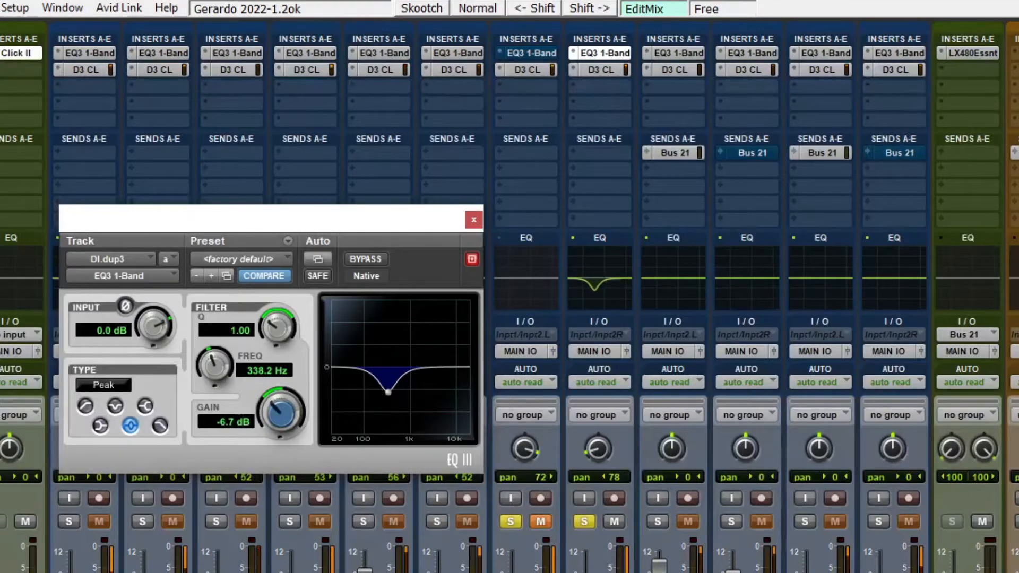
{"action": "left_click", "coordinate": [595, 55], "text": "ctrl"}
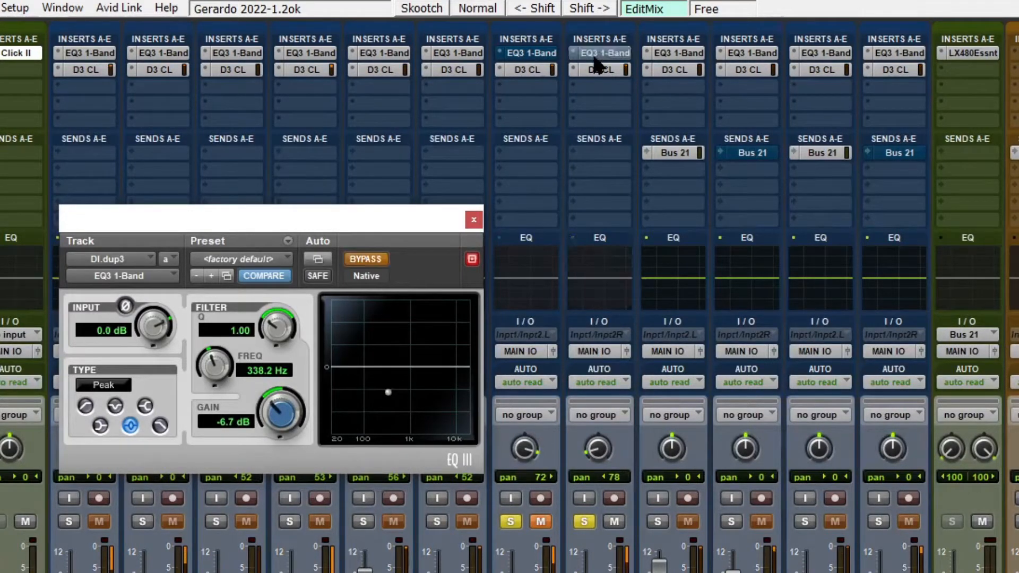
{"action": "left_click", "coordinate": [595, 55], "text": "ctrl"}
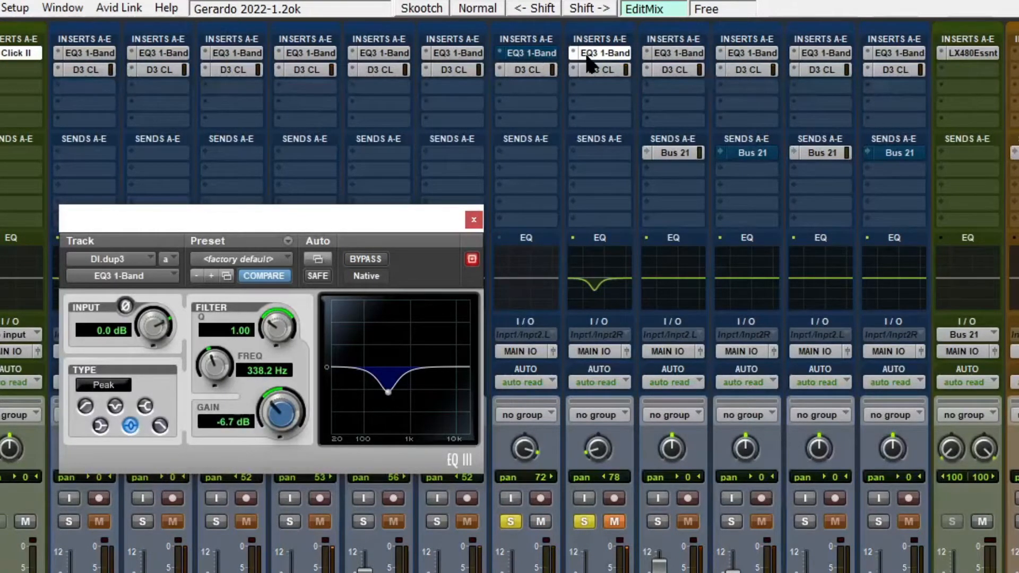
Sweep a boost on ML2.dup3's EQ and set the band to a -5.7 dB cut at 281.0 Hz
{"action": "left_click", "coordinate": [535, 60]}
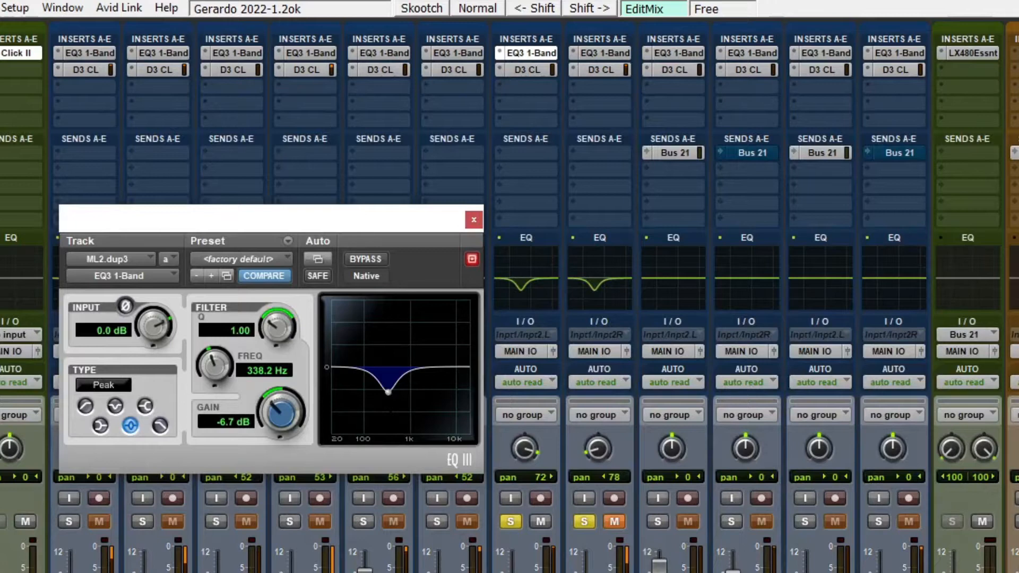
{"action": "left_click_drag", "start_coordinate": [388, 392], "coordinate": [377, 338]}
{"action": "left_click_drag", "start_coordinate": [380, 323], "coordinate": [384, 389]}
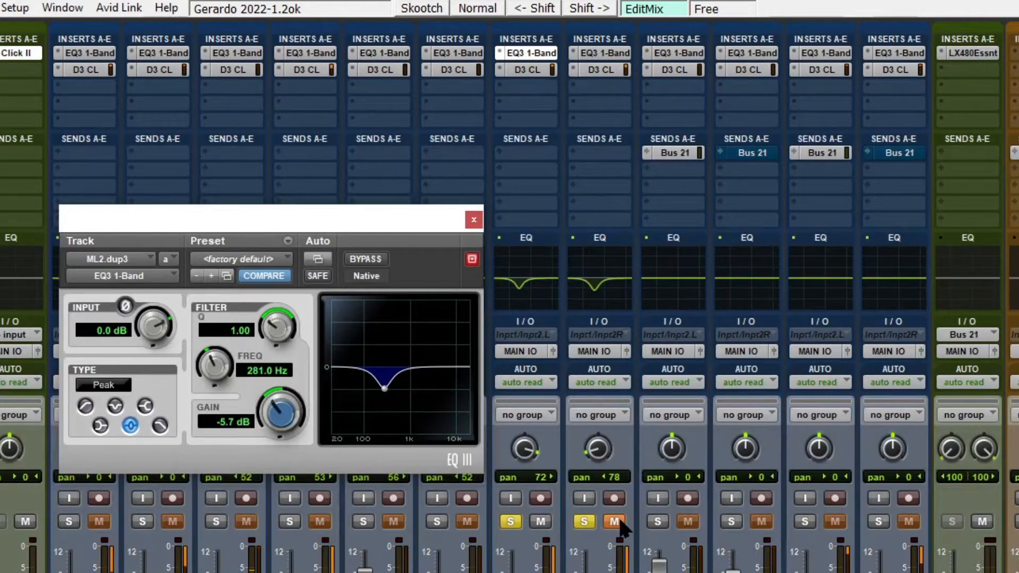
Re-enable the track groups, compare the NOTAS EQs bypassed and active, and raise ML2.dup3's EQ input gain to 1.4 dB
{"action": "key", "text": "ctrl+shift+g"}
{"action": "left_click", "coordinate": [589, 53], "text": "ctrl"}
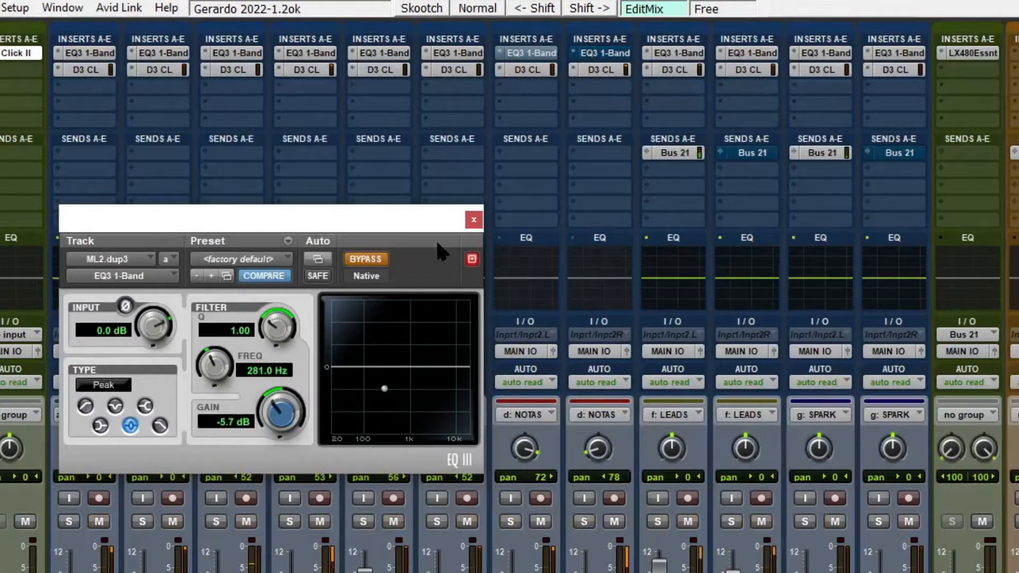
{"action": "left_click", "coordinate": [365, 259]}
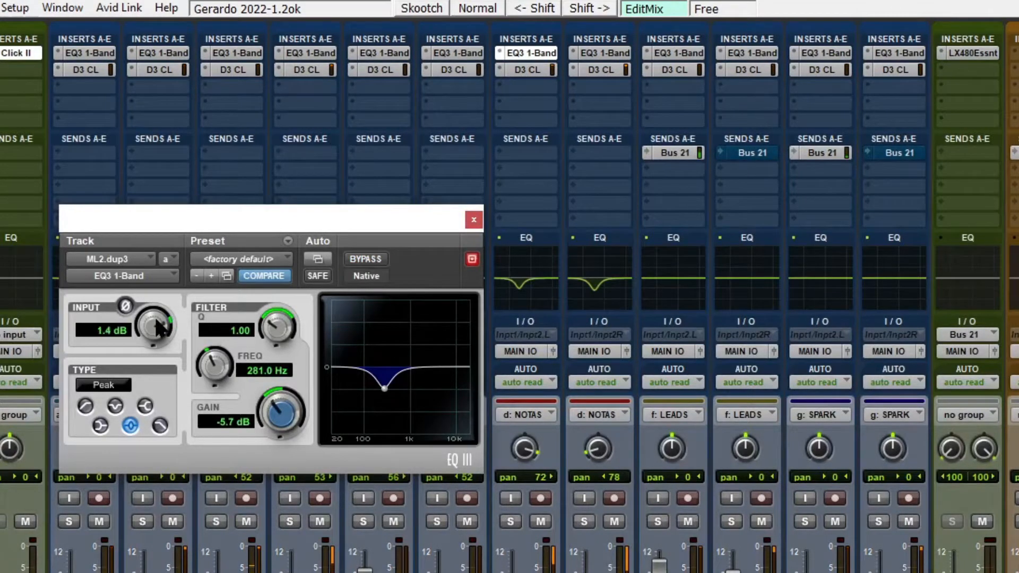
Solo the NOTAS pair, compare its EQs bypassed and active, and raise ML2.dup3's EQ input gain to 2.7 dB
{"action": "key", "text": "shift+s"}
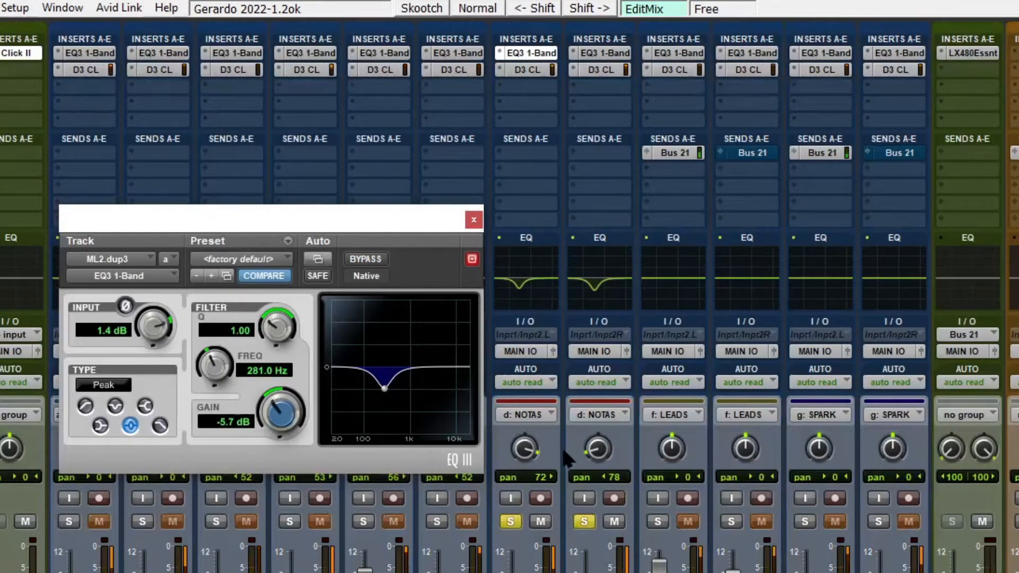
{"action": "left_click", "coordinate": [357, 260]}
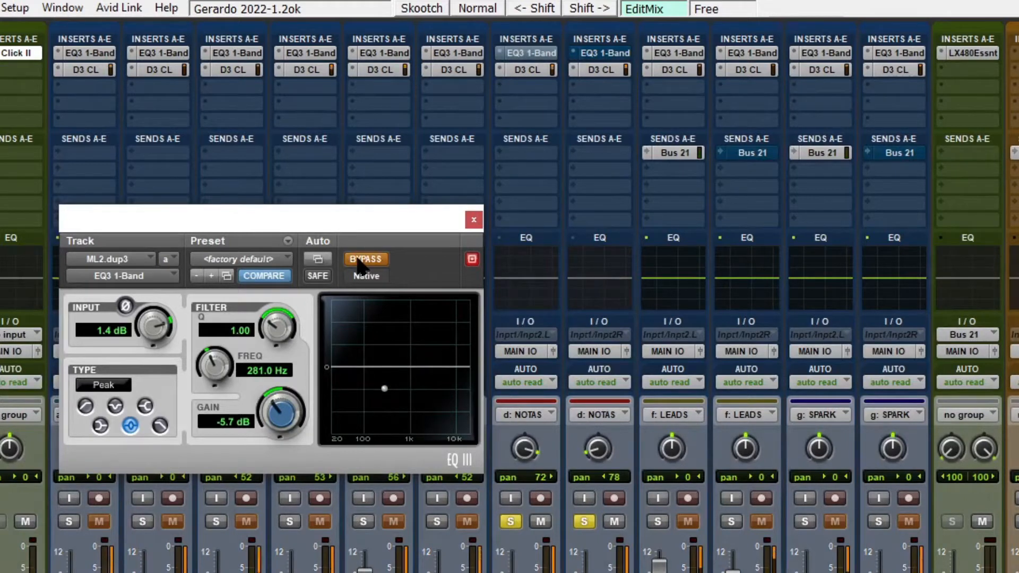
{"action": "left_click", "coordinate": [358, 261]}
{"action": "left_click", "coordinate": [358, 260]}
{"action": "left_click", "coordinate": [358, 260]}
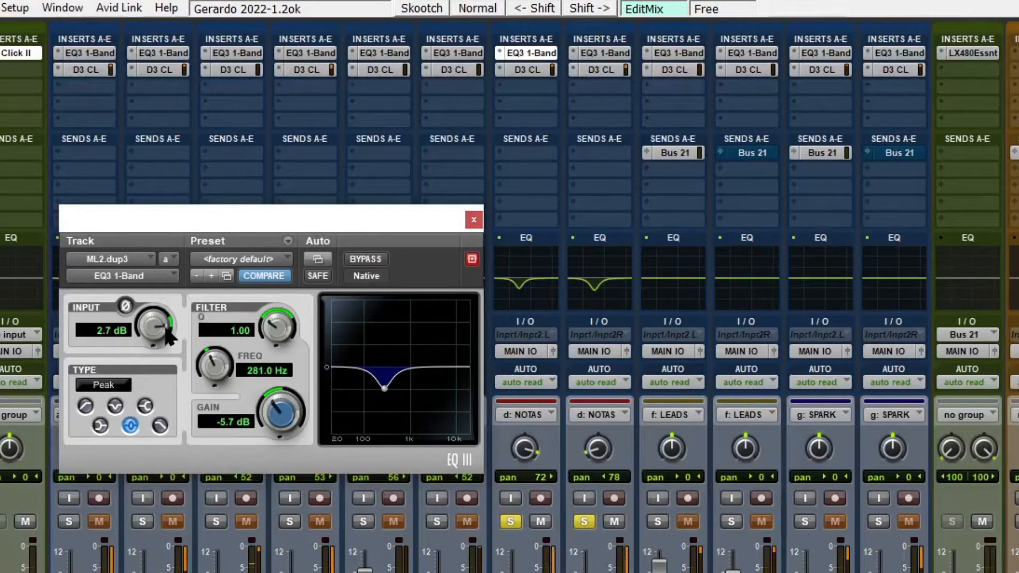
Compare the NOTAS pair with its EQs bypassed and active, both soloed and in the full mix
{"action": "left_click", "coordinate": [365, 261]}
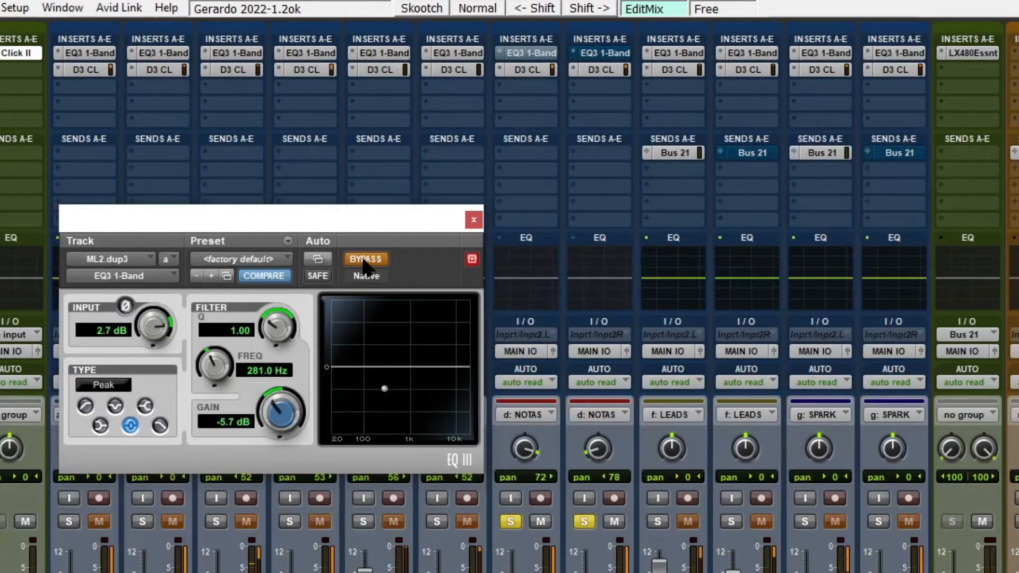
{"action": "left_click", "coordinate": [365, 261]}
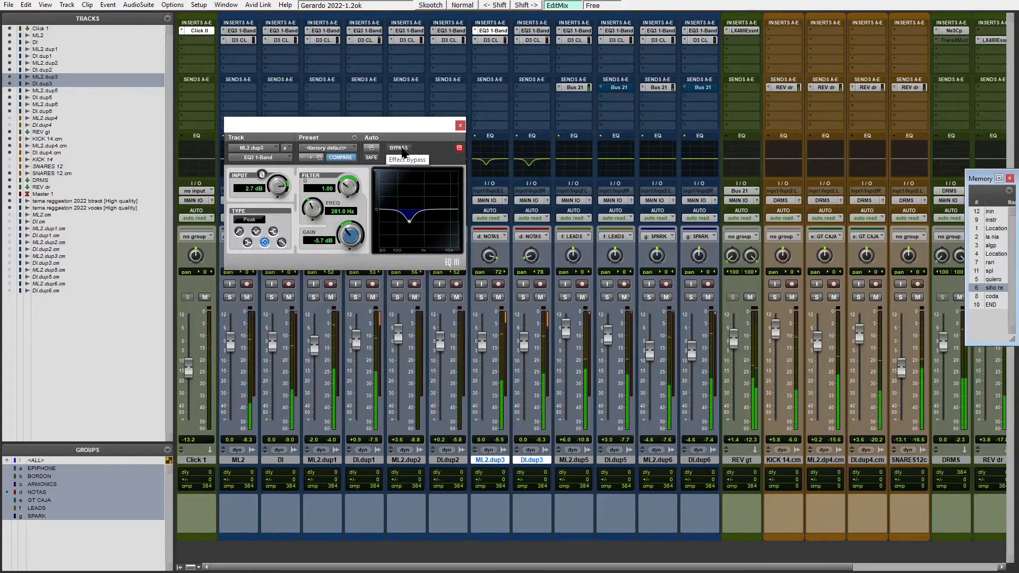
{"action": "left_click", "coordinate": [399, 149]}
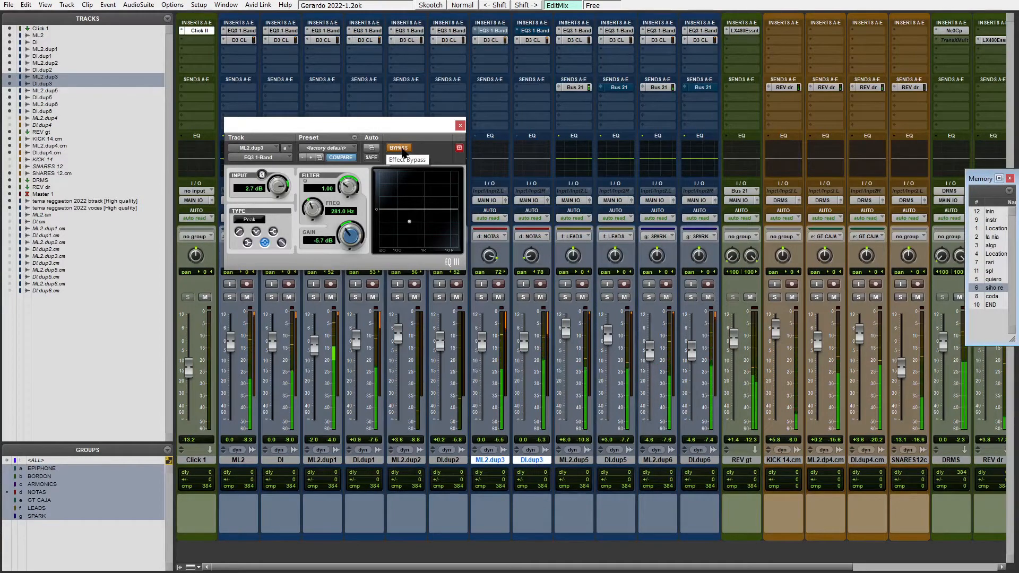
{"action": "left_click", "coordinate": [400, 150]}
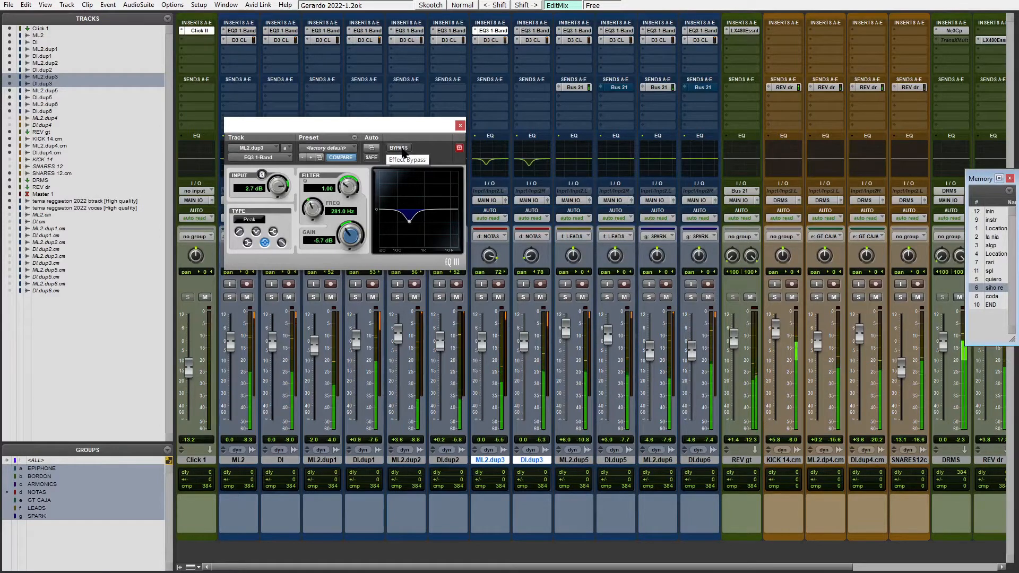
Select the LEADS tracks ML2.dup5 and DI.dup5 and solo the pair
{"action": "left_click", "coordinate": [624, 461]}
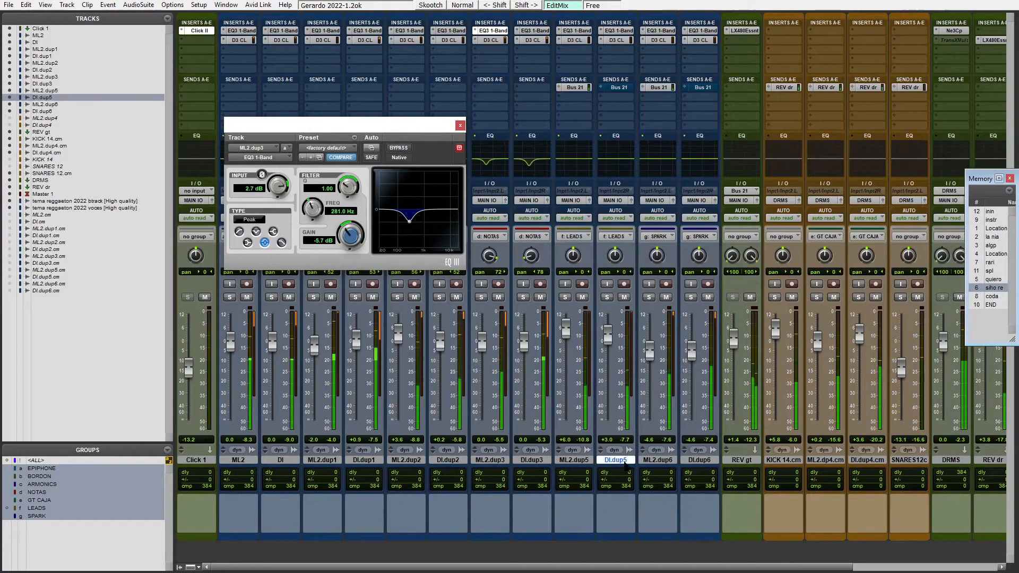
{"action": "left_click", "coordinate": [573, 460], "text": "shift"}
{"action": "left_click", "coordinate": [565, 297], "text": "alt+shift"}
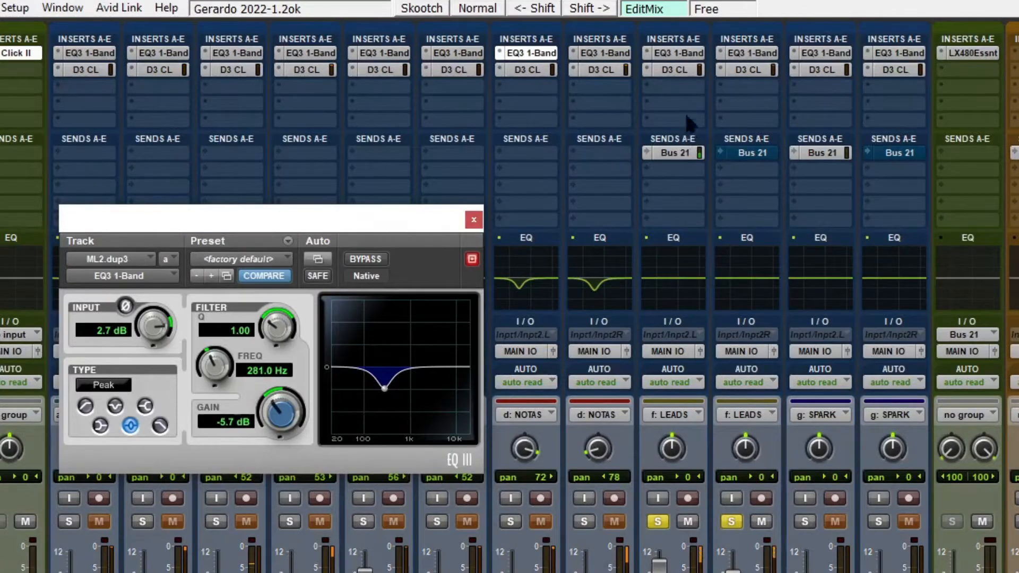
Cut 5.3 dB at 161.1 Hz in ML2.dup5's EQ, set its input gain to 1.4 dB, and compare it with the bypassed sound
{"action": "left_click", "coordinate": [689, 53]}
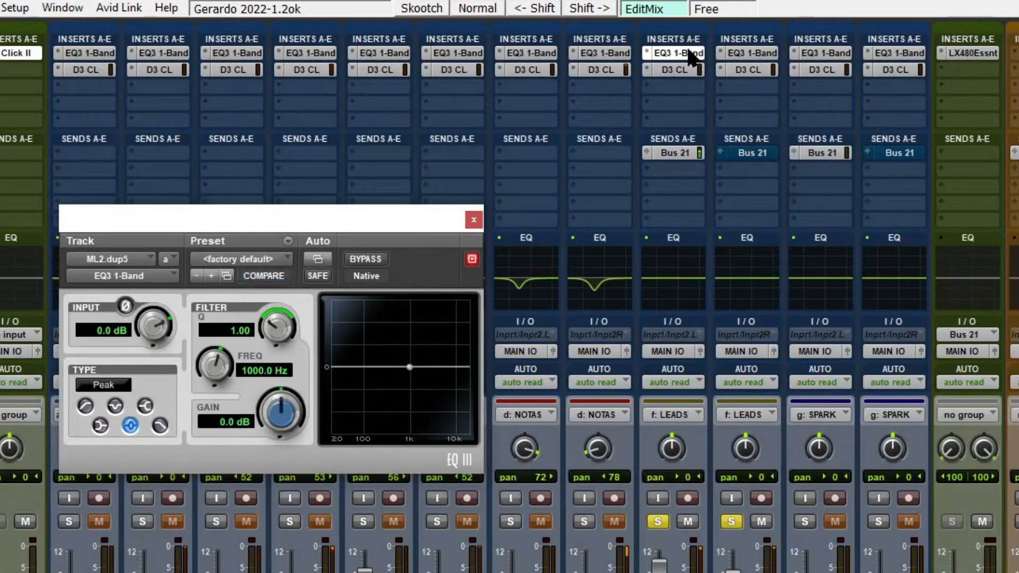
{"action": "left_click_drag", "start_coordinate": [410, 367], "coordinate": [374, 386]}
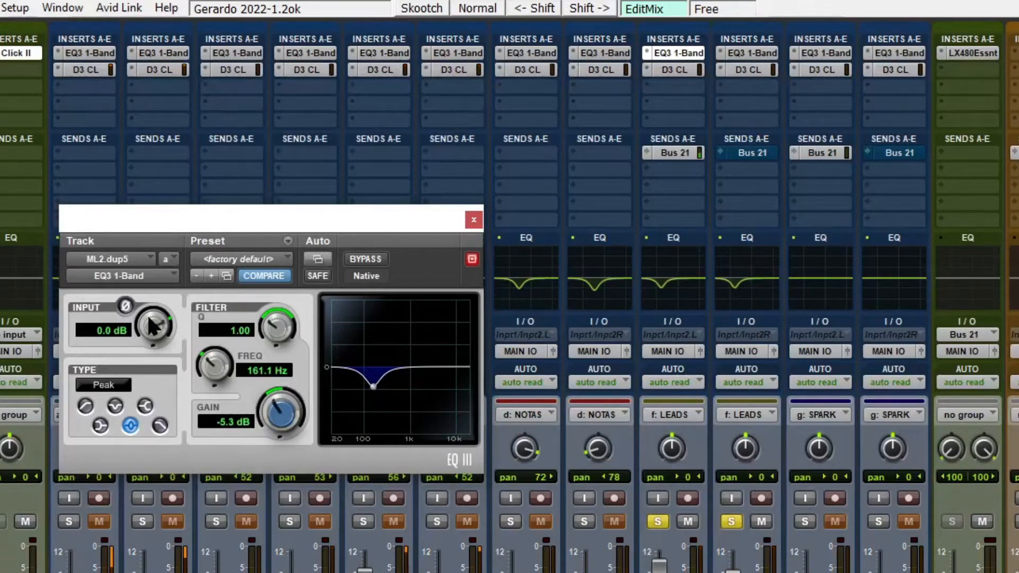
{"action": "left_click", "coordinate": [364, 260]}
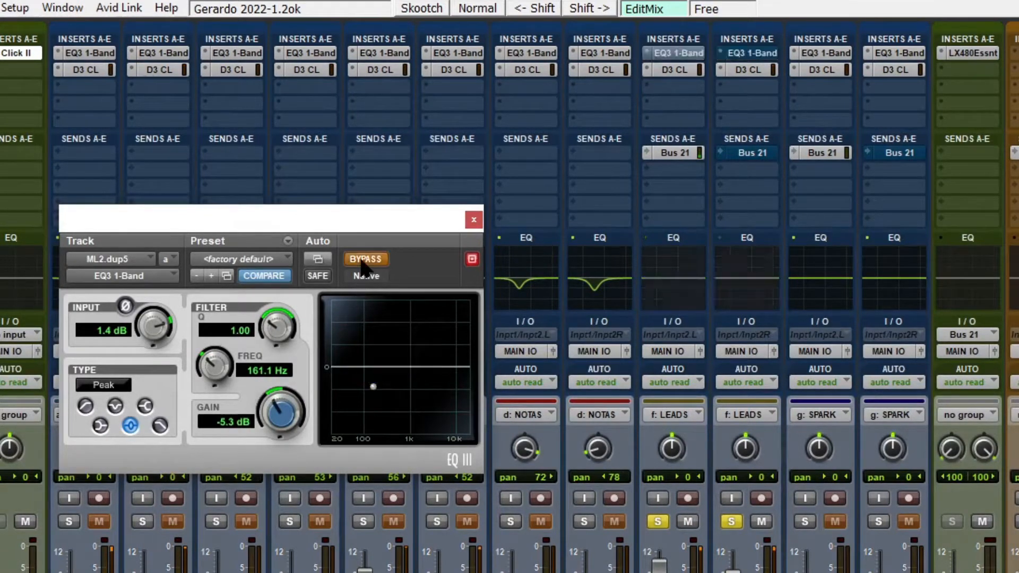
{"action": "left_click", "coordinate": [364, 259]}
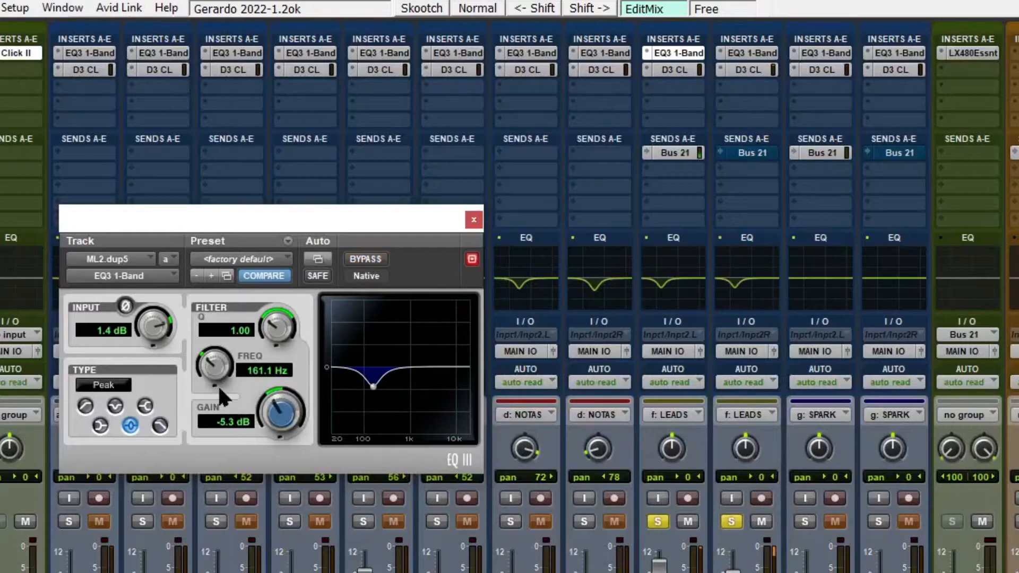
Deepen the LEADS EQ cut to -10.9 dB with 4.1 dB input gain, auditioning it at 161.1 Hz and 231.9 Hz
{"action": "left_click_drag", "start_coordinate": [262, 422], "coordinate": [262, 441]}
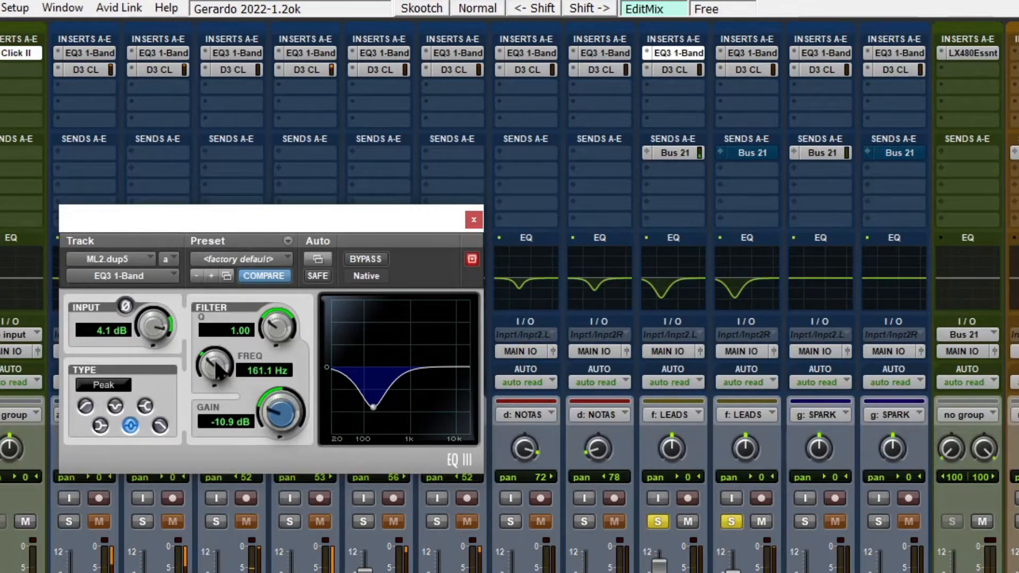
{"action": "left_click_drag", "start_coordinate": [217, 368], "coordinate": [216, 363]}
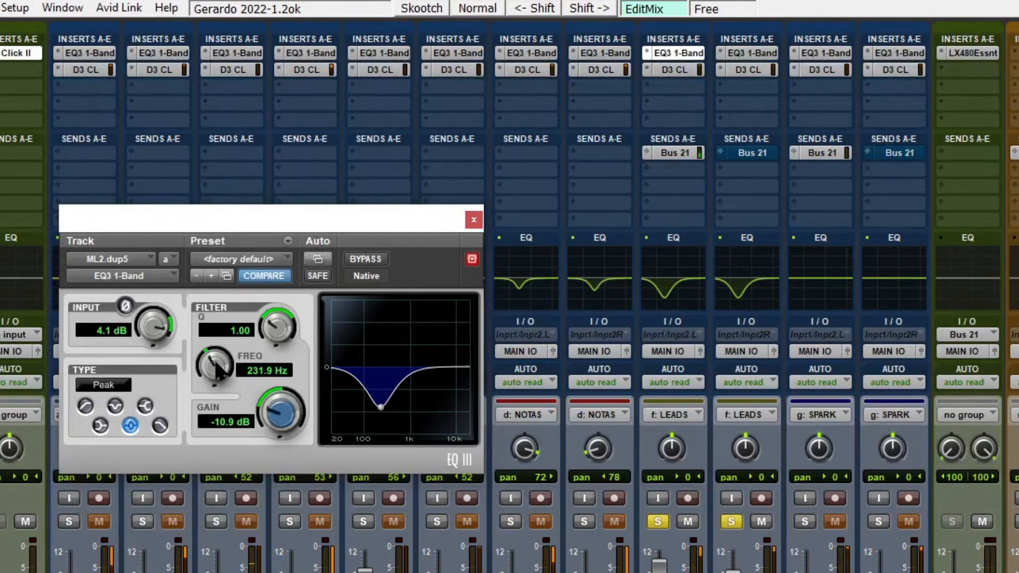
{"action": "left_click_drag", "start_coordinate": [217, 370], "coordinate": [217, 374]}
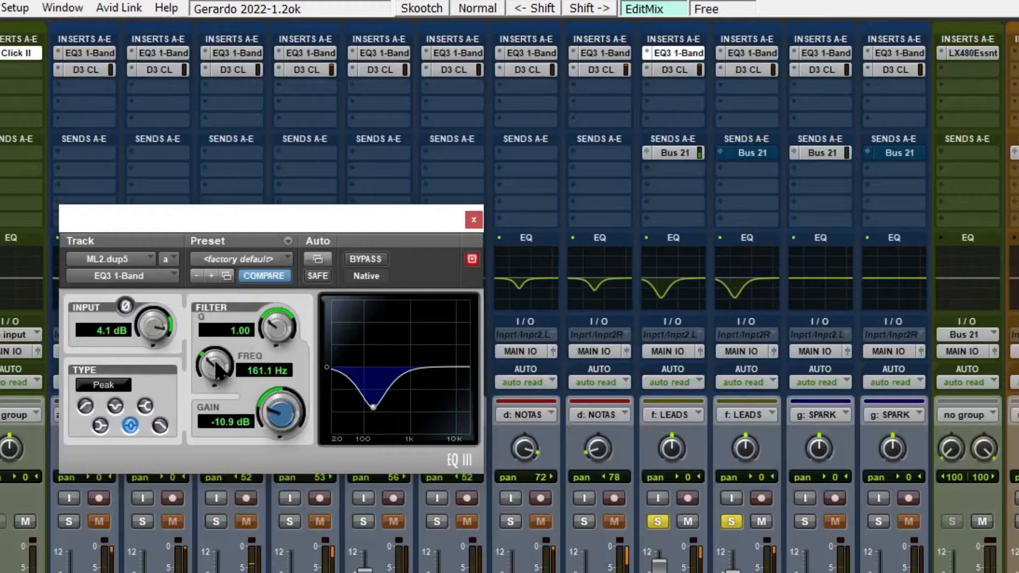
{"action": "left_click_drag", "start_coordinate": [217, 370], "coordinate": [218, 365]}
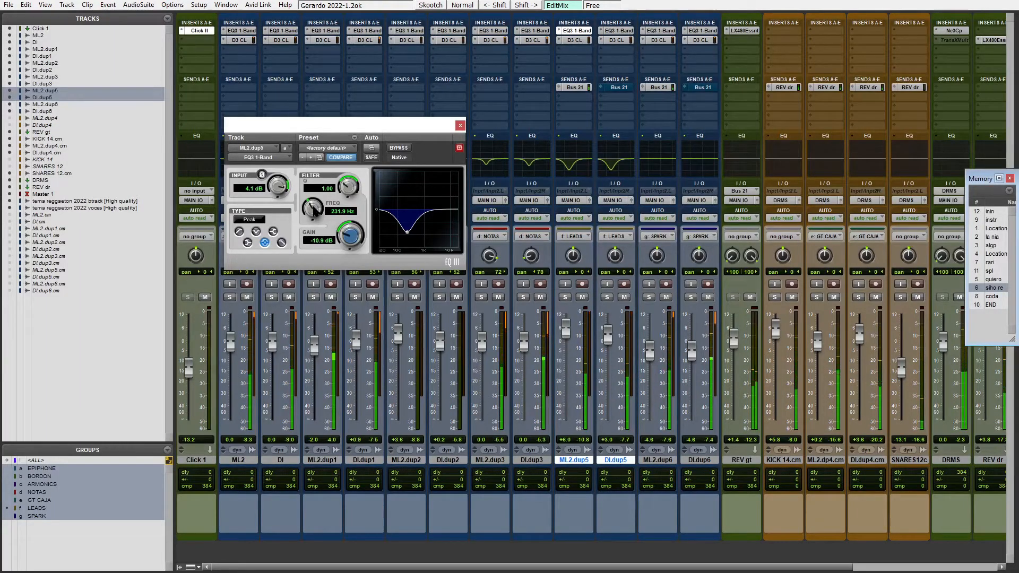
{"action": "scroll", "coordinate": [313, 209], "scroll_direction": "down", "scroll_amount": 3}
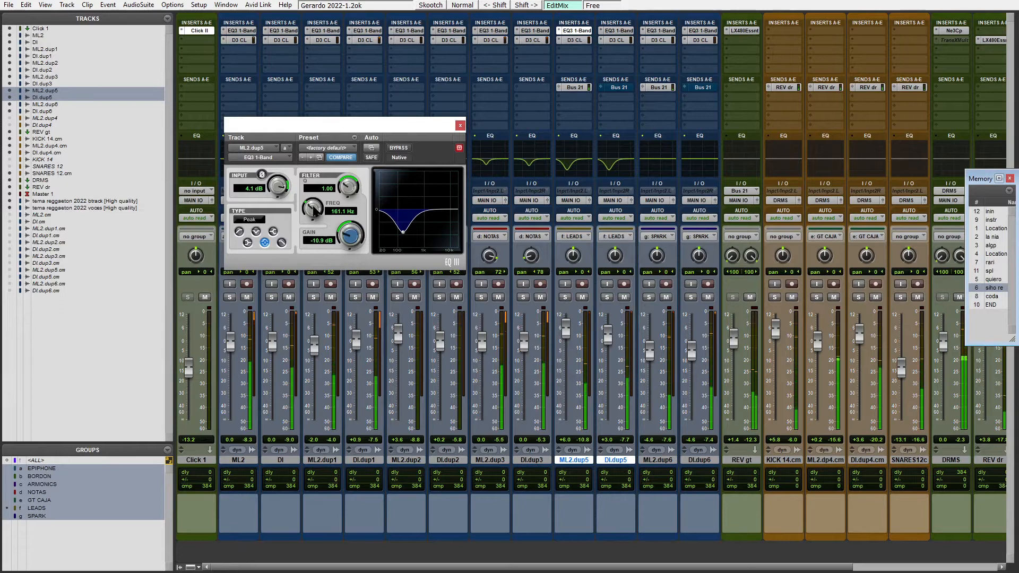
{"action": "scroll", "coordinate": [314, 208], "scroll_direction": "up", "scroll_amount": 3}
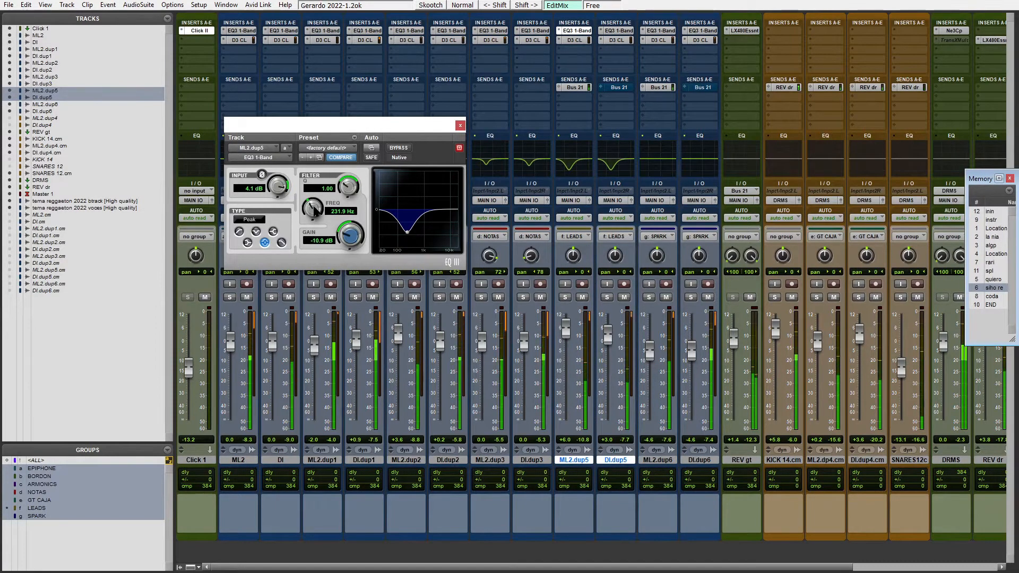
Solo the LEADS pair and set its EQ cut to a Q of 1.63 at 161.1 Hz
{"action": "key", "text": "shift+s"}
{"action": "scroll", "coordinate": [349, 186], "scroll_direction": "up", "scroll_amount": 3}
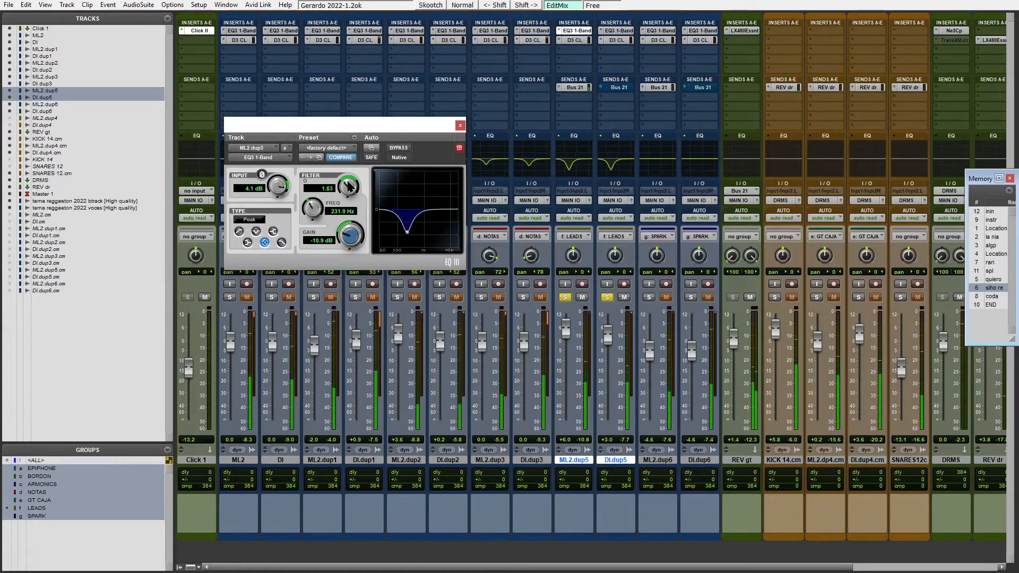
{"action": "scroll", "coordinate": [315, 213], "scroll_direction": "down", "scroll_amount": 3}
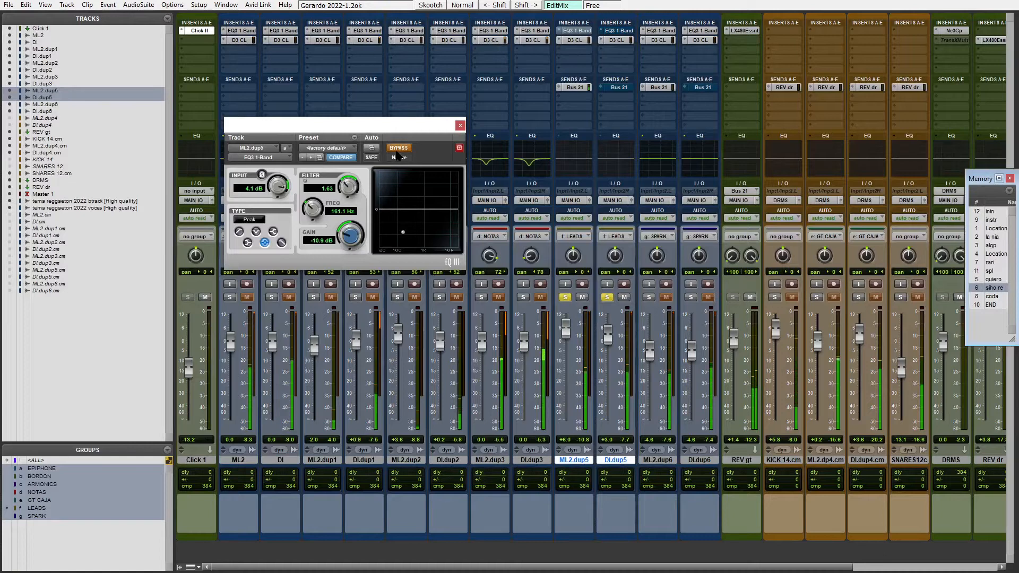
Unsolo the LEADS pair, then select and solo the SPARK tracks ML2.dup6 and DI.dup6
{"action": "key", "text": "shift+s"}
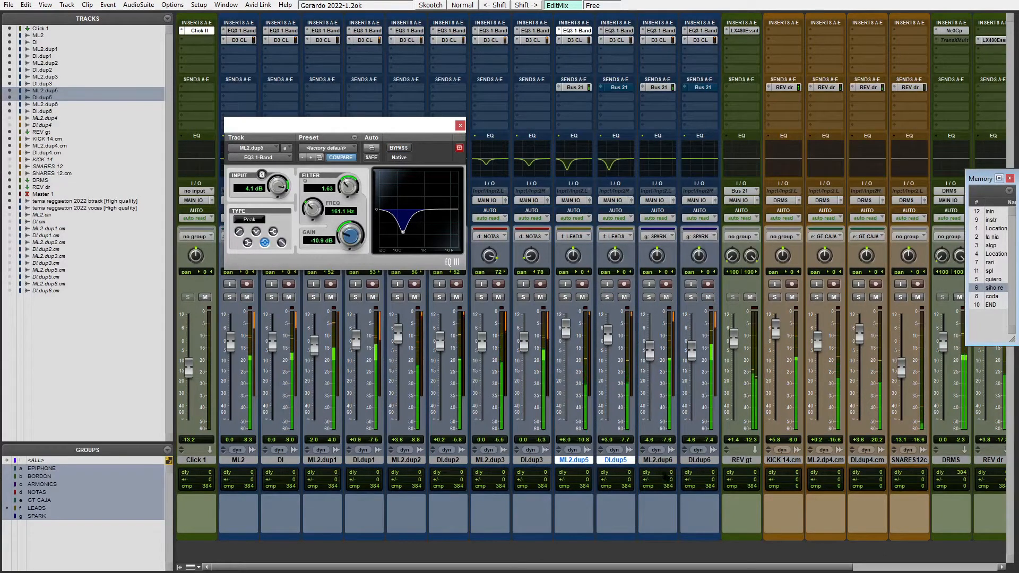
{"action": "left_click", "coordinate": [658, 459]}
{"action": "left_click", "coordinate": [700, 460], "text": "shift"}
{"action": "key", "text": "shift+s"}
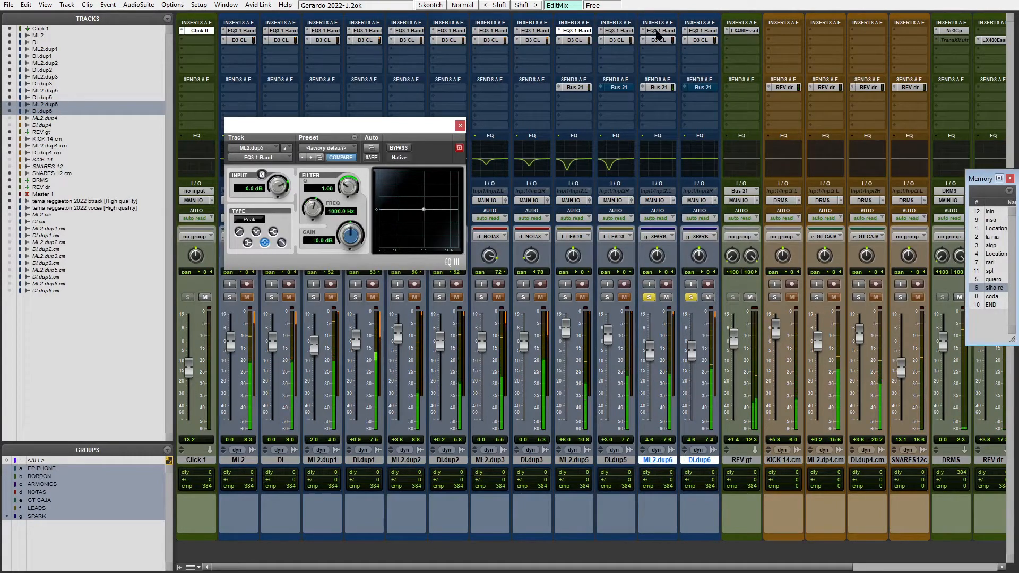
Check the SPARK pair's EQ and compare ML2.dup6's compressor with its bypassed sound
{"action": "left_click", "coordinate": [657, 32]}
{"action": "left_click", "coordinate": [656, 32]}
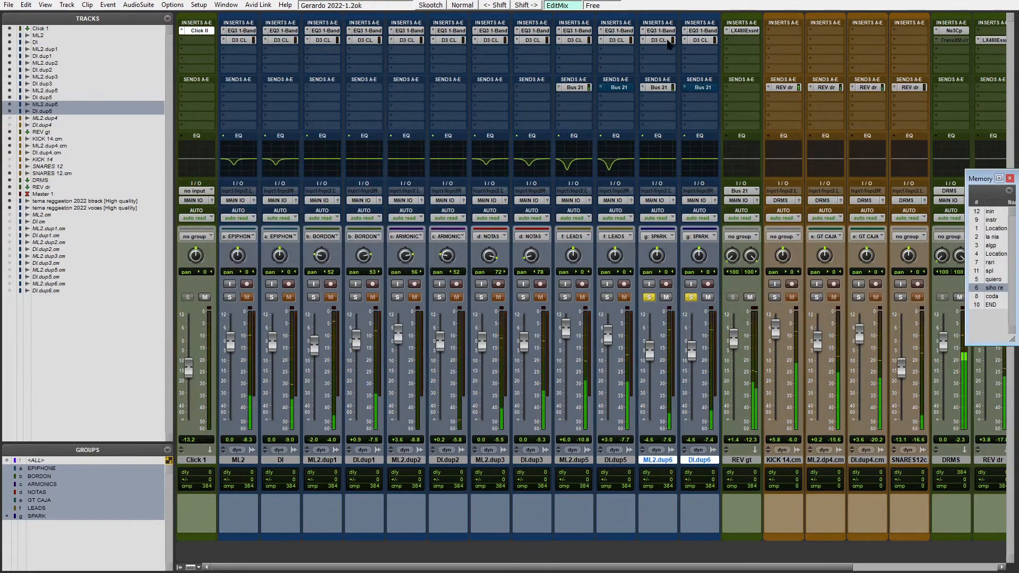
{"action": "left_click", "coordinate": [665, 41], "text": "ctrl"}
{"action": "left_click", "coordinate": [664, 41]}
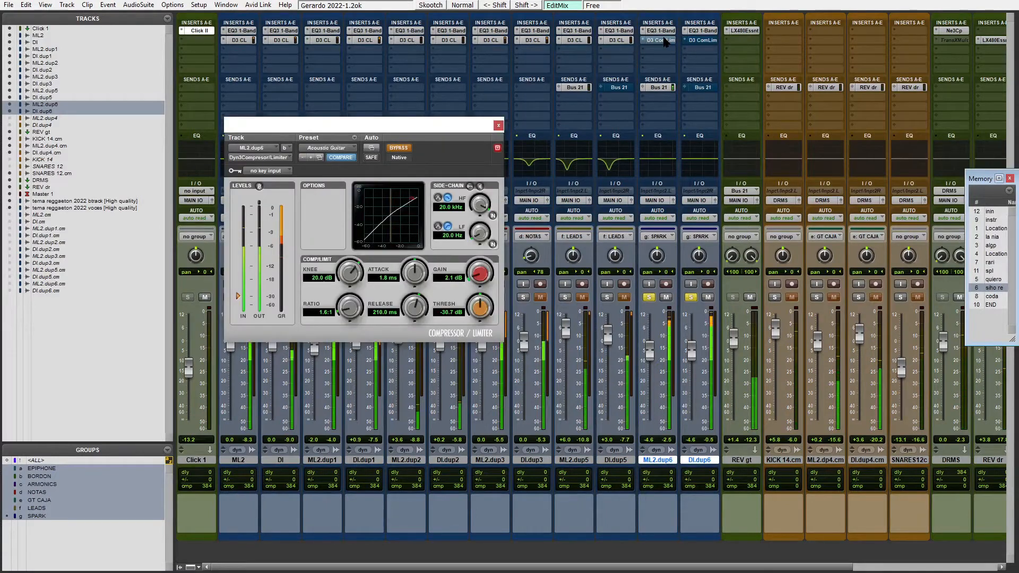
{"action": "left_click", "coordinate": [389, 150]}
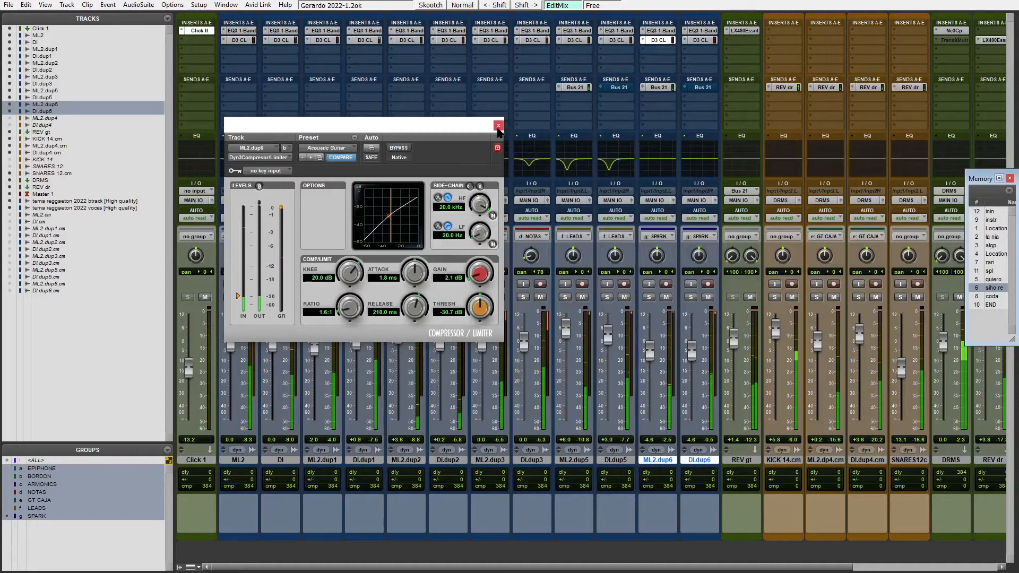
{"action": "left_click", "coordinate": [499, 126]}
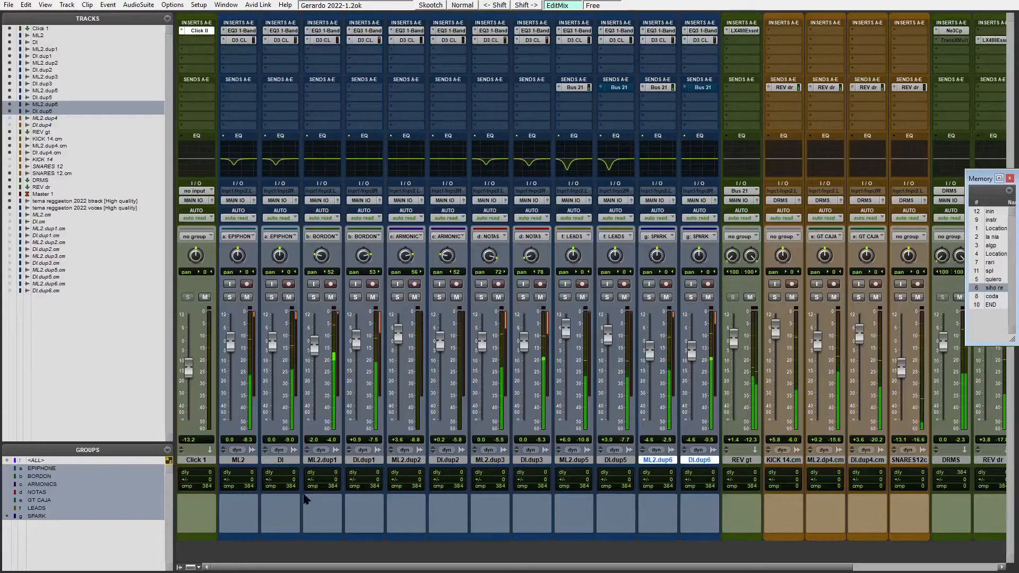
Solo the EPIPHONE pair and compare the DI track's EQ with its bypassed sound
{"action": "scroll", "coordinate": [619, 474], "scroll_direction": "right", "scroll_amount": 3}
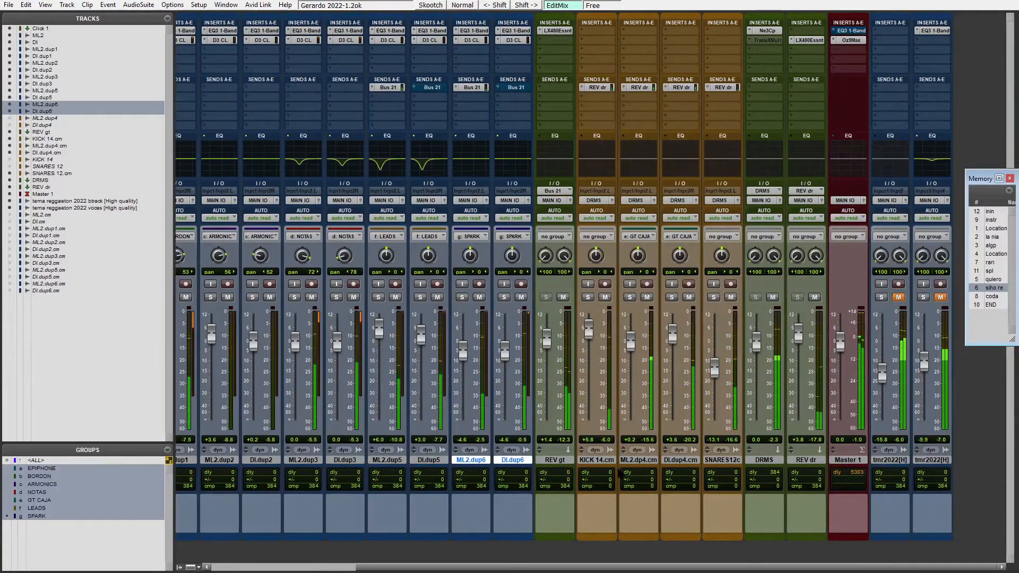
{"action": "scroll", "coordinate": [543, 474], "scroll_direction": "left", "scroll_amount": 3}
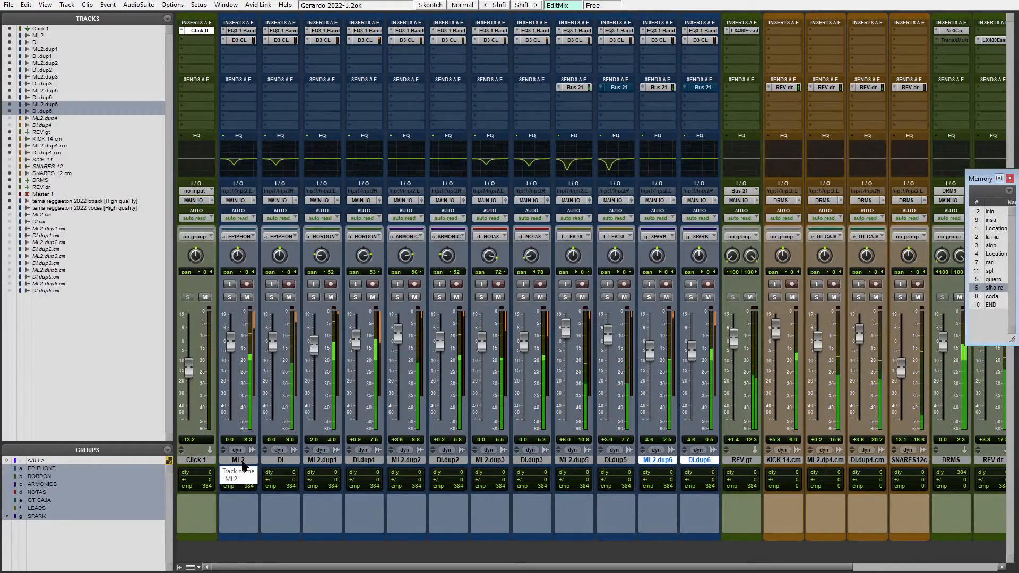
{"action": "left_click", "coordinate": [229, 297]}
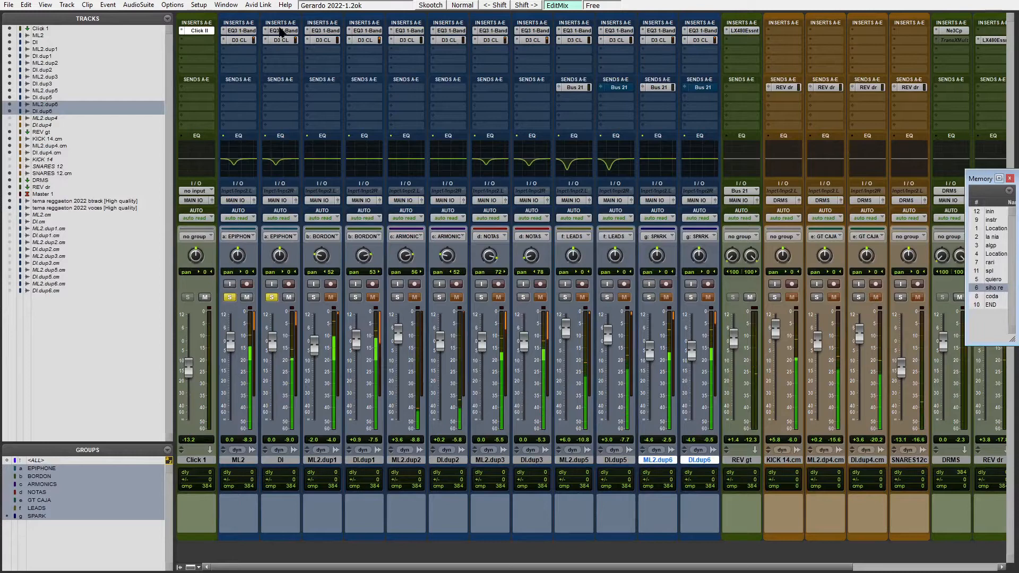
{"action": "left_click", "coordinate": [284, 30]}
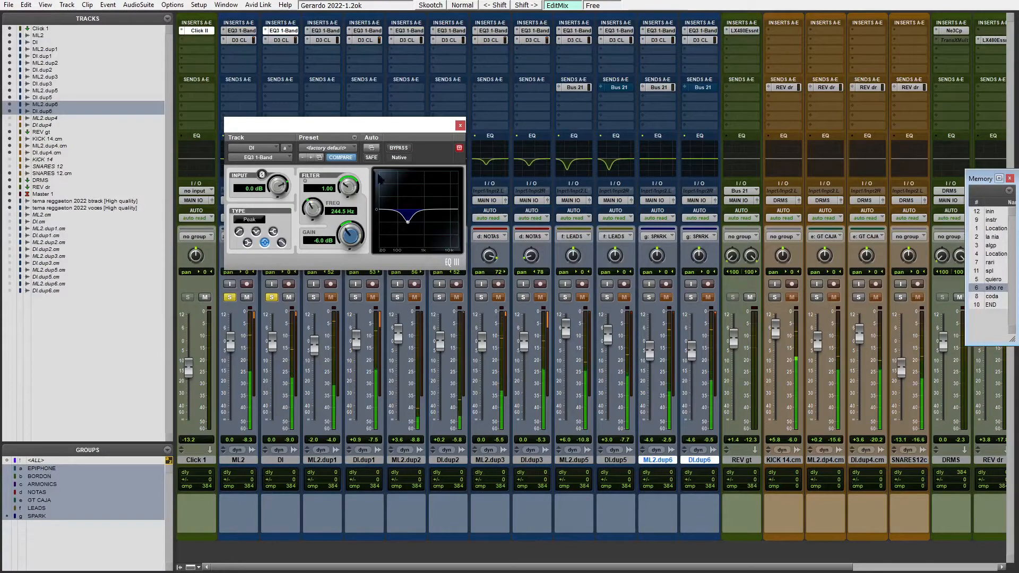
{"action": "left_click", "coordinate": [398, 148]}
{"action": "left_click", "coordinate": [398, 148]}
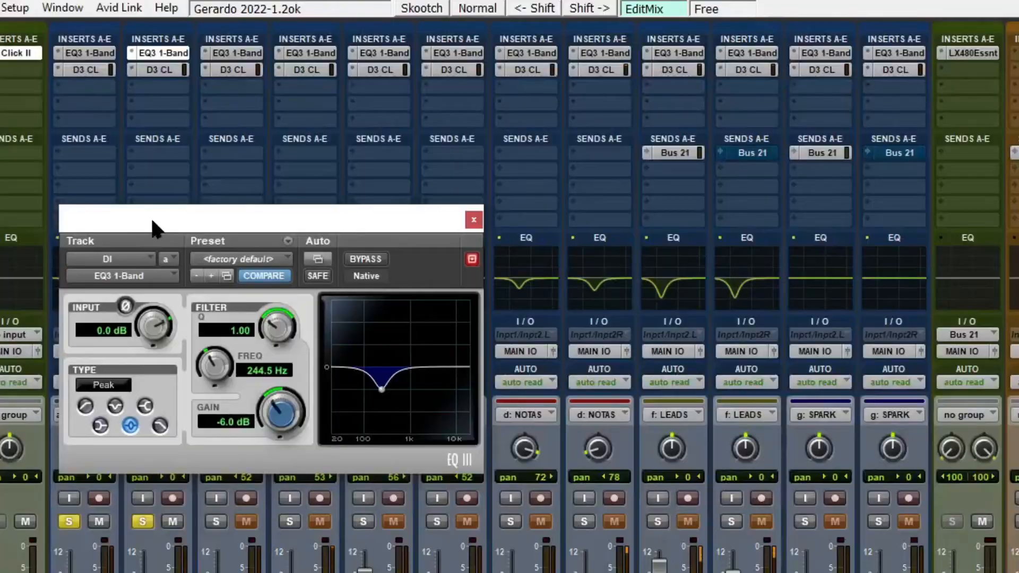
Set ML2's EQ cut to -9.8 dB at 169.9 Hz with a Q of 1.27, and compare it with the bypassed sound
{"action": "left_click_drag", "start_coordinate": [278, 129], "coordinate": [433, 126]}
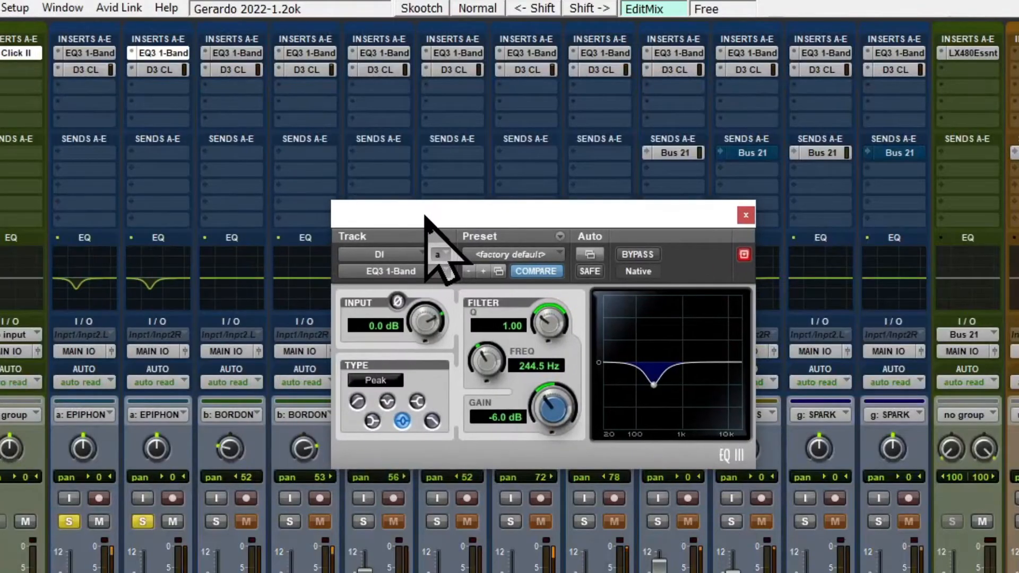
{"action": "left_click", "coordinate": [103, 56]}
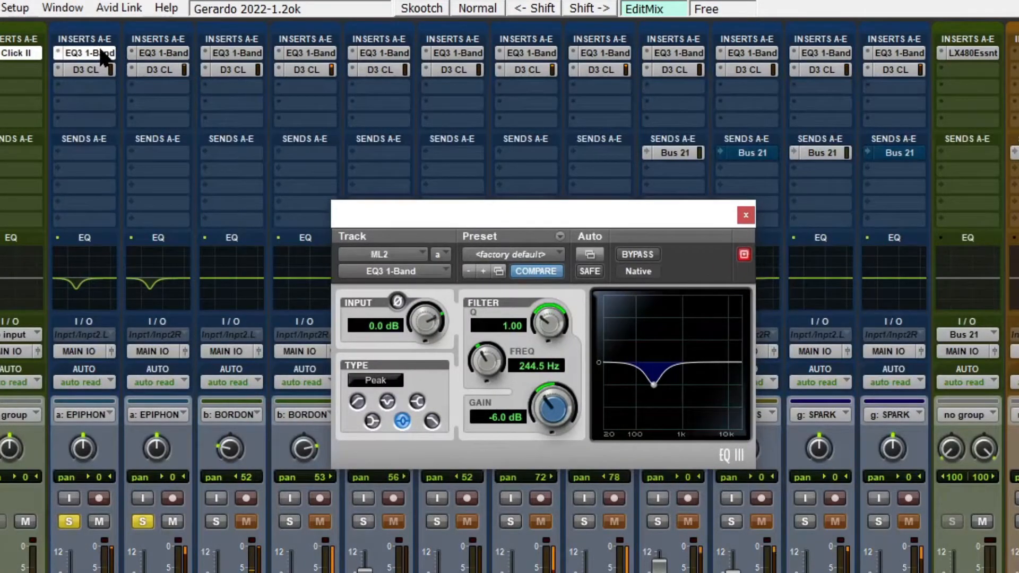
{"action": "left_click_drag", "start_coordinate": [563, 397], "coordinate": [548, 397]}
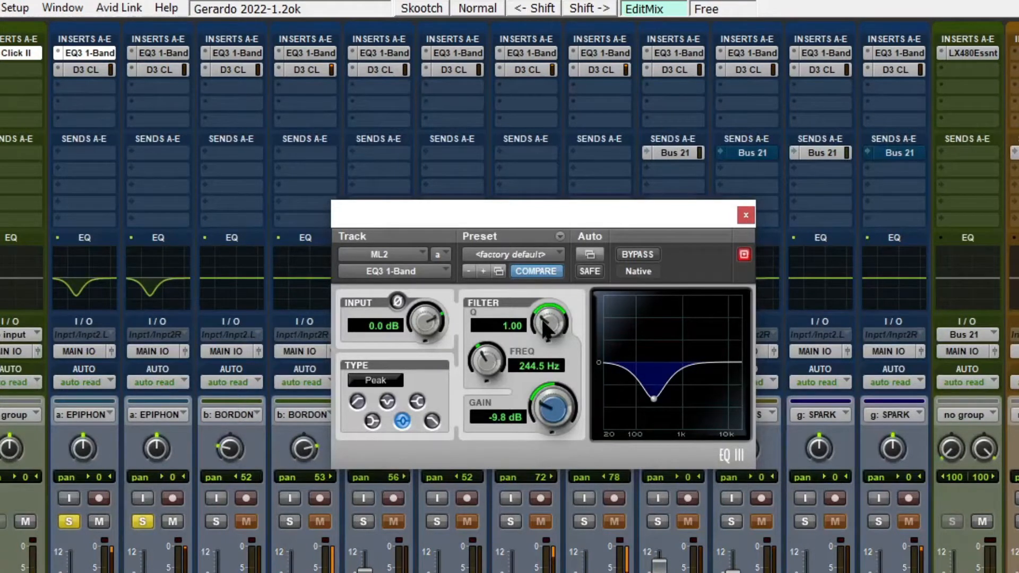
{"action": "left_click_drag", "start_coordinate": [546, 327], "coordinate": [547, 318]}
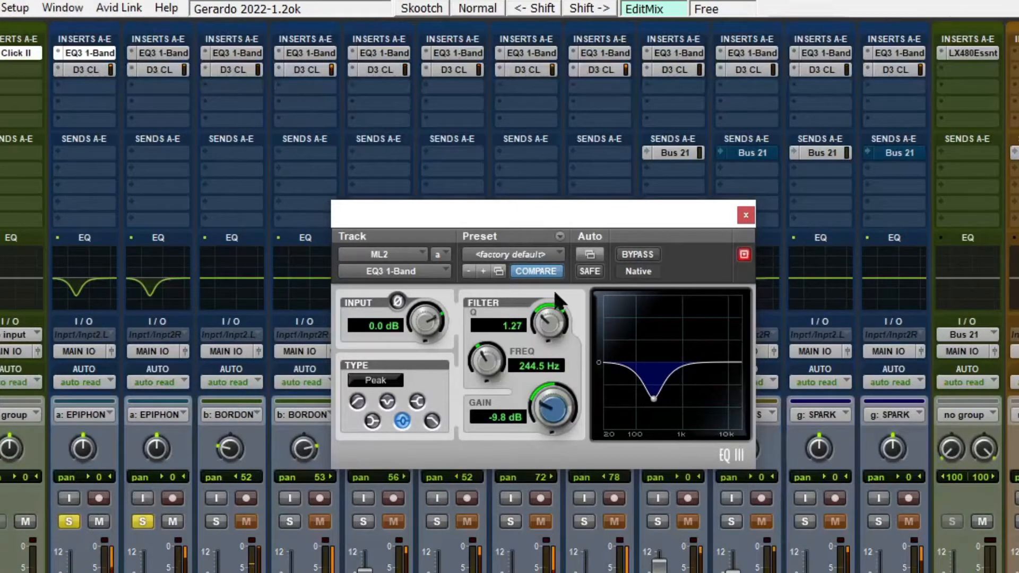
{"action": "scroll", "coordinate": [491, 360], "scroll_direction": "down", "scroll_amount": 3}
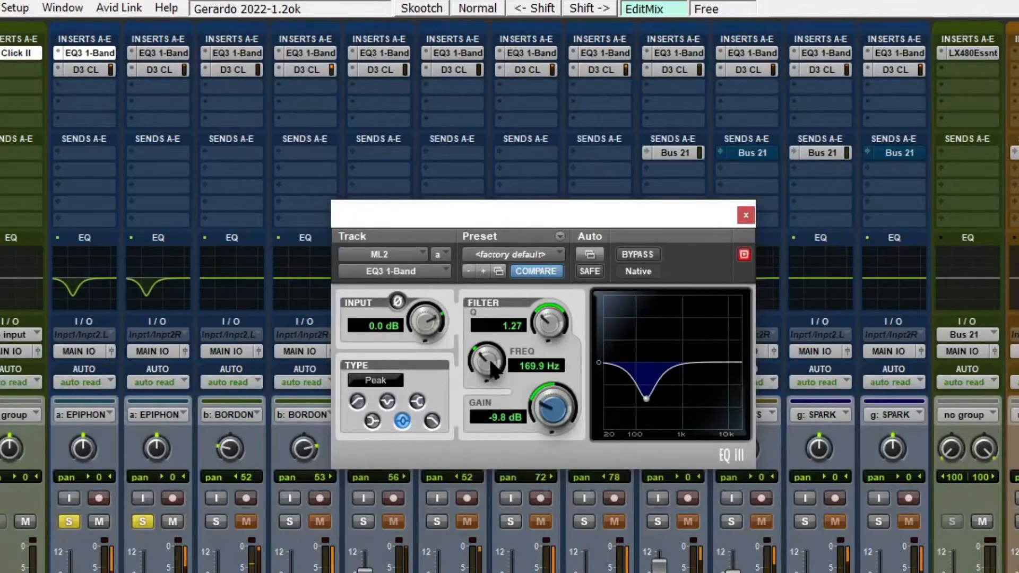
{"action": "left_click", "coordinate": [626, 257]}
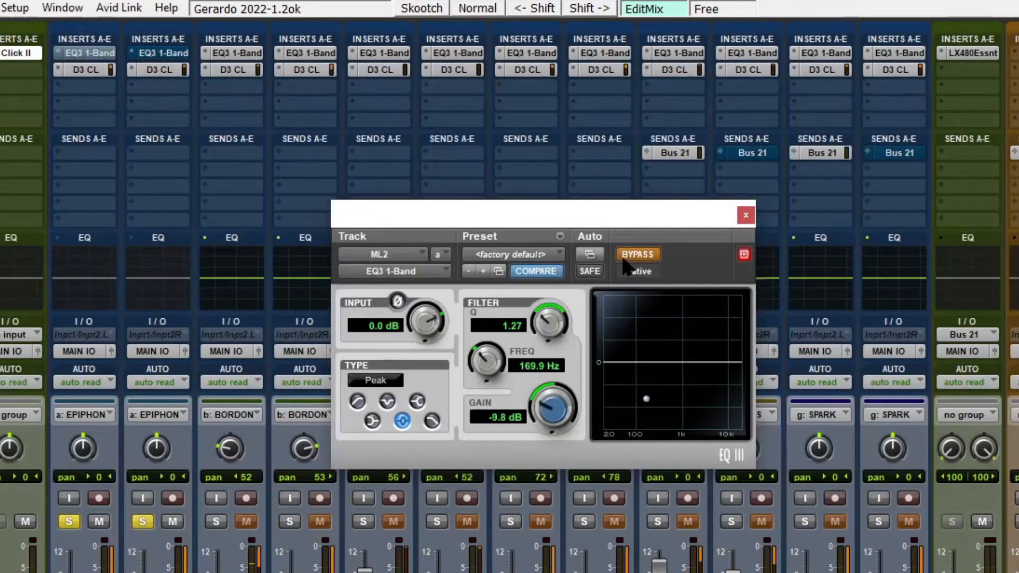
{"action": "left_click", "coordinate": [632, 256]}
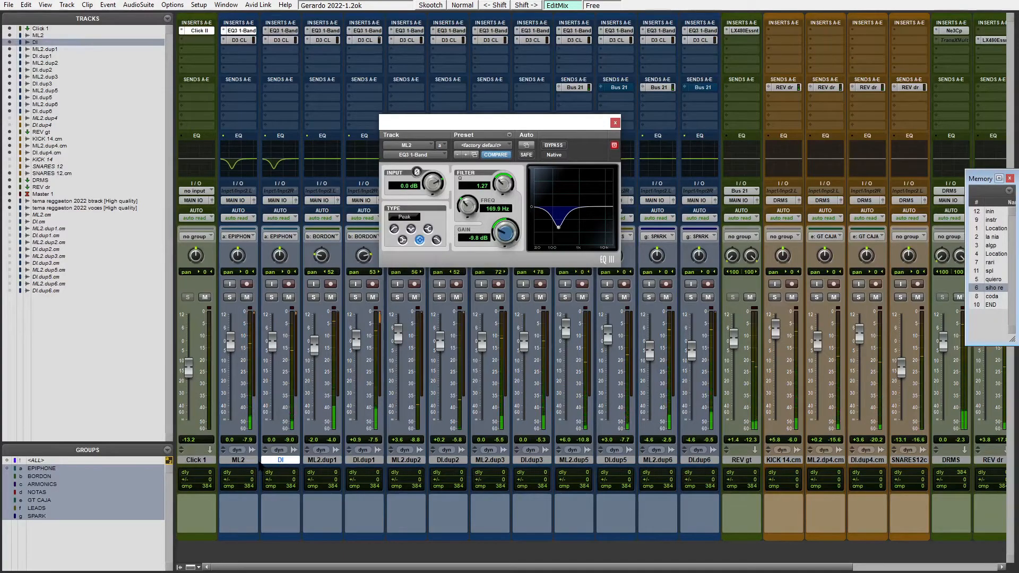
Select ML2 and DI, raise their EQ input gain to 2.7 dB, and compare it with bypass in the full mix
{"action": "left_click", "coordinate": [252, 461], "text": "shift"}
{"action": "key", "text": "shift+s"}
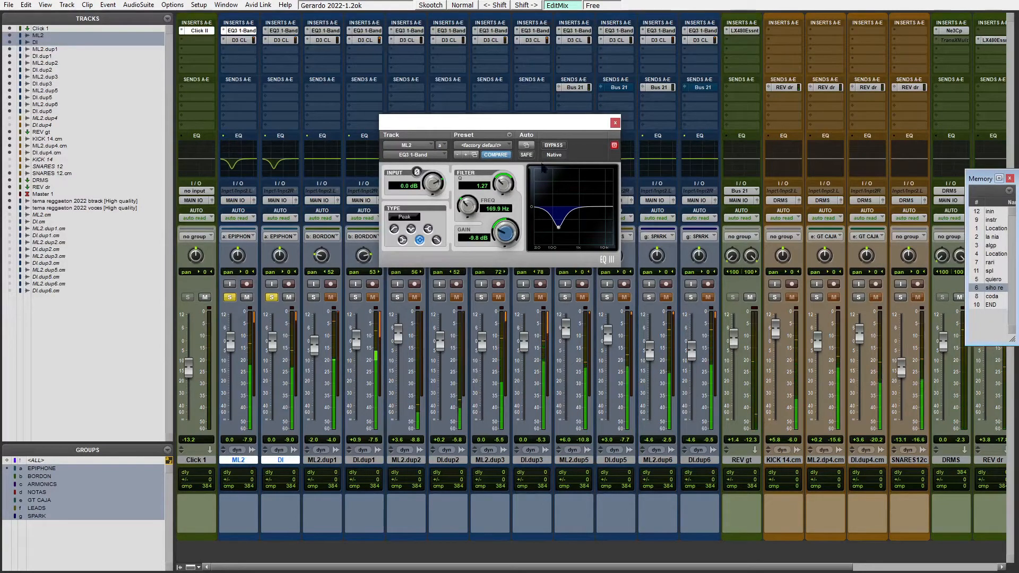
{"action": "key", "text": "shift+s"}
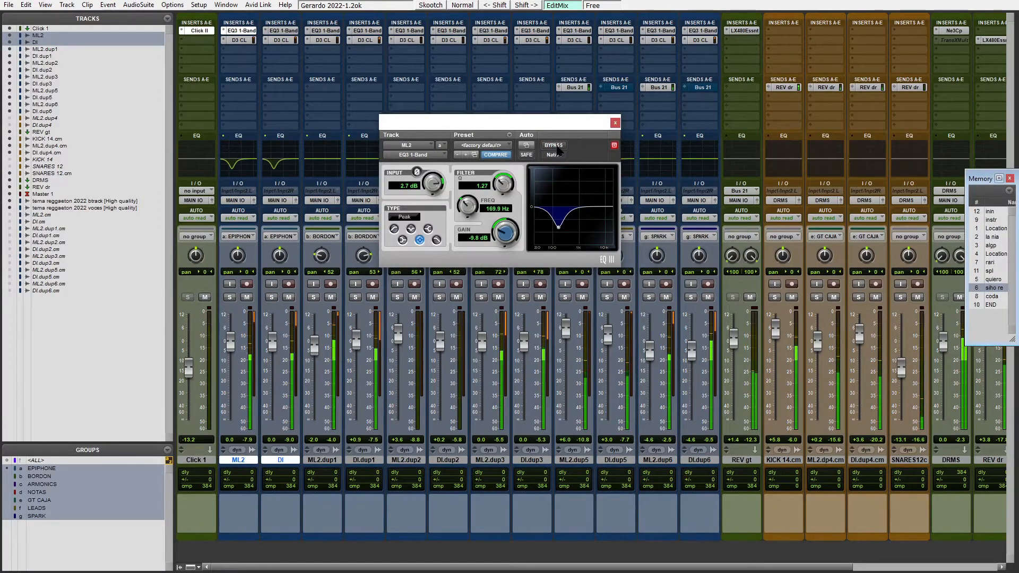
{"action": "left_click", "coordinate": [553, 148]}
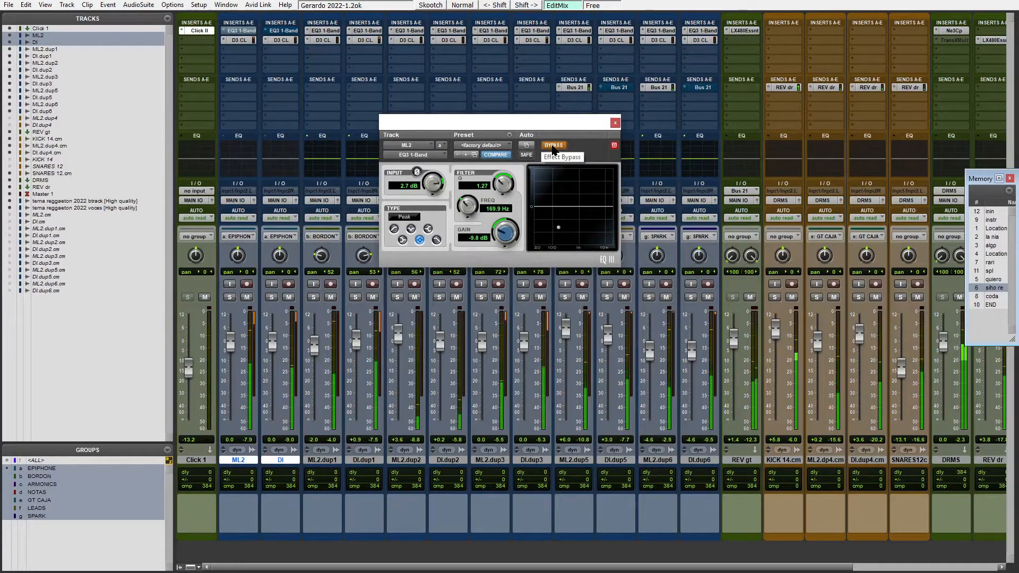
{"action": "left_click", "coordinate": [553, 147]}
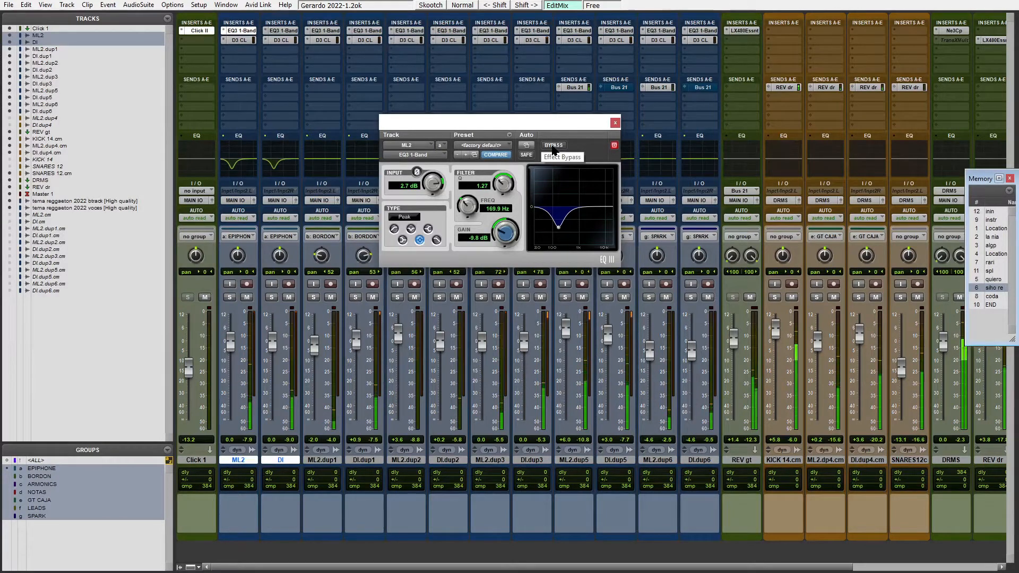
{"action": "left_click", "coordinate": [615, 122]}
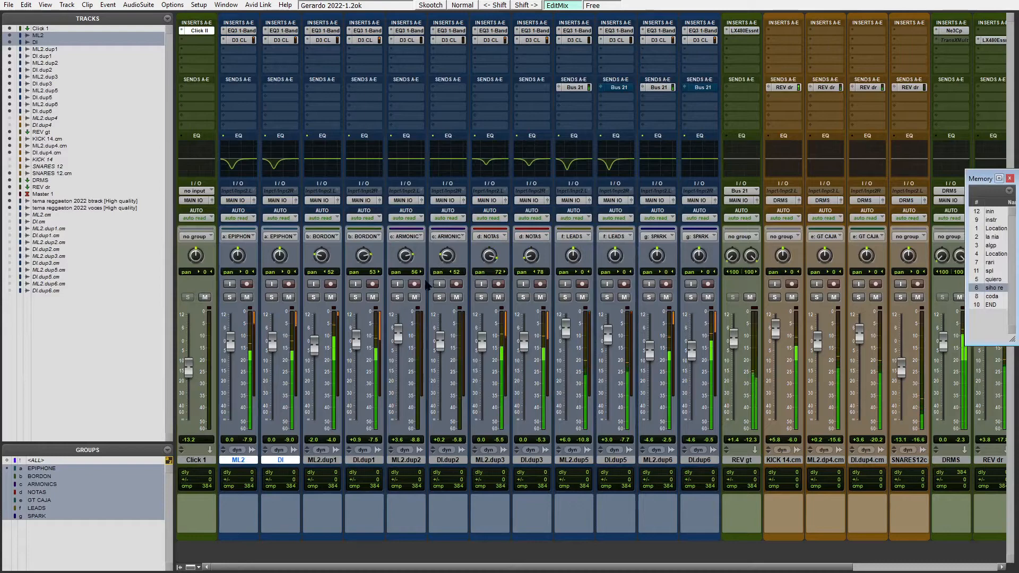
Select the BORDON tracks ML2.dup1 and DI.dup1 and solo the pair
{"action": "left_click", "coordinate": [322, 460]}
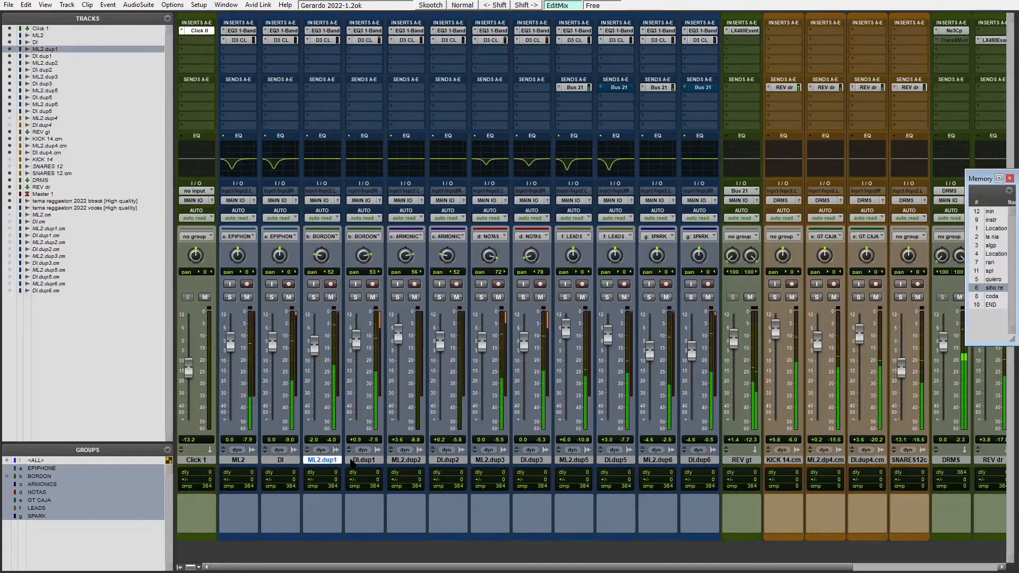
{"action": "left_click", "coordinate": [364, 460], "text": "shift"}
{"action": "key", "text": "shift+s"}
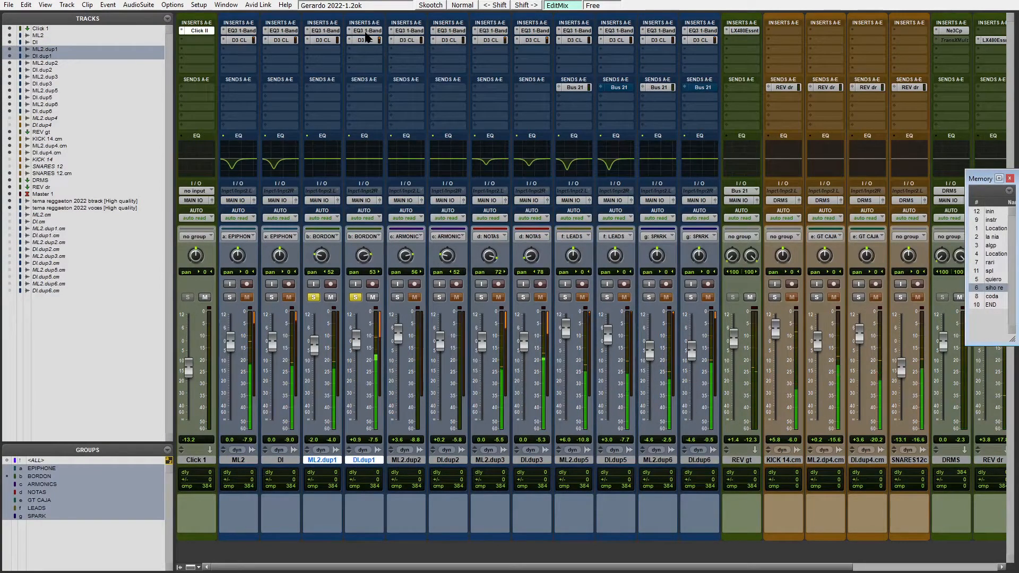
Open DI.dup1's EQ, move both BORDON compressors to the third insert slot, and move DI.dup1's EQ to the second
{"action": "left_click", "coordinate": [366, 37]}
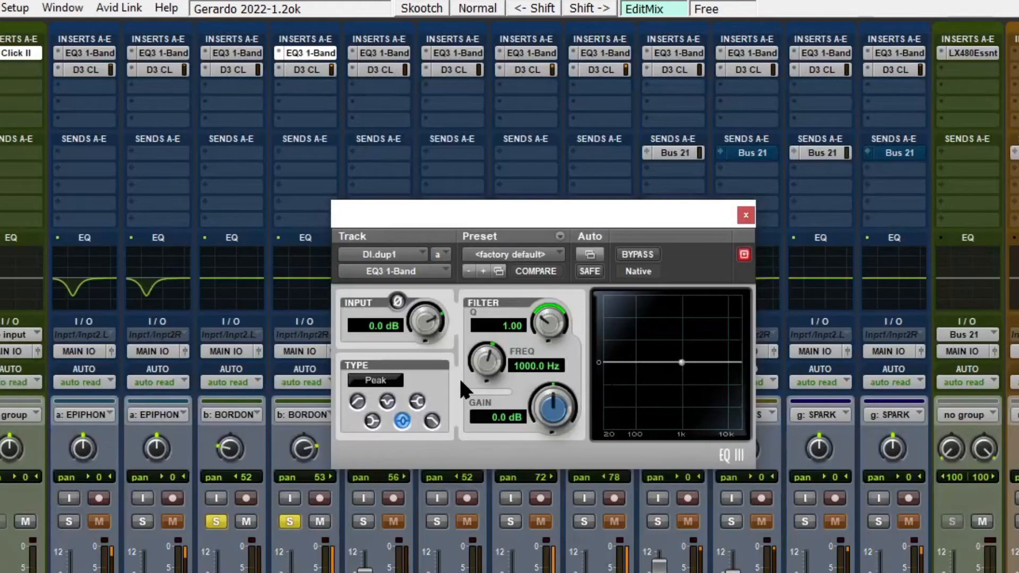
{"action": "left_click_drag", "start_coordinate": [302, 68], "coordinate": [297, 80]}
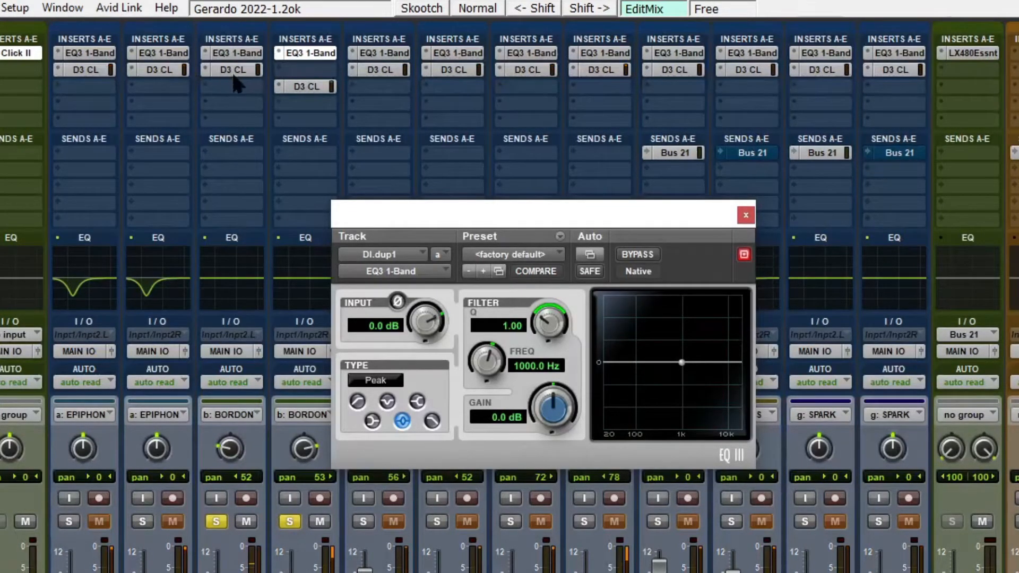
{"action": "mouse_move", "coordinate": [299, 59]}
{"action": "left_mouse_down"}
{"action": "mouse_move", "coordinate": [296, 84]}
{"action": "mouse_move", "coordinate": [297, 69]}
{"action": "left_mouse_up"}
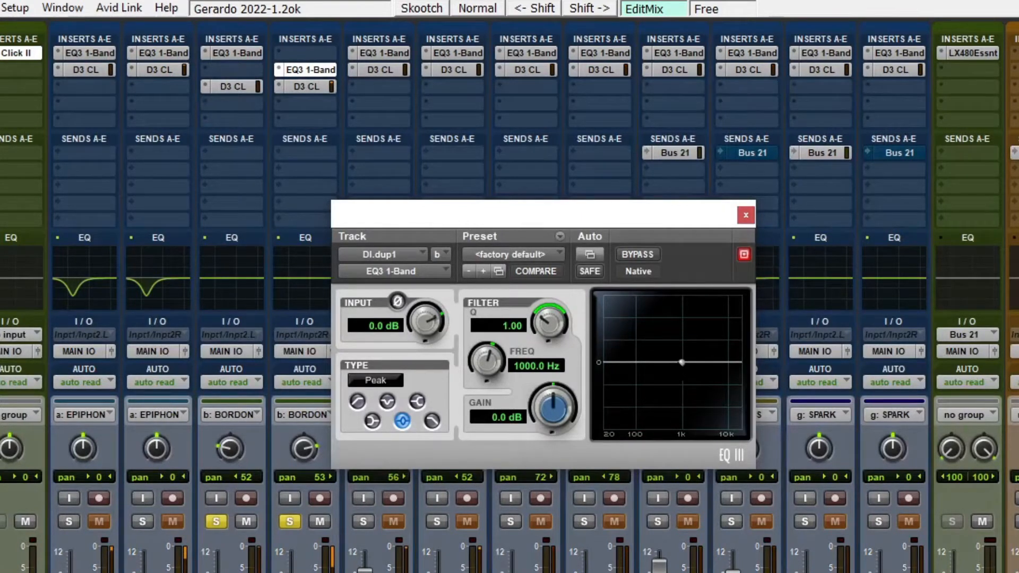
Cut 6.5 dB at 354.3 Hz in DI.dup1's EQ and audition it against bypass with groups suspended and ML2.dup1 muted
{"action": "left_click_drag", "start_coordinate": [681, 362], "coordinate": [660, 386]}
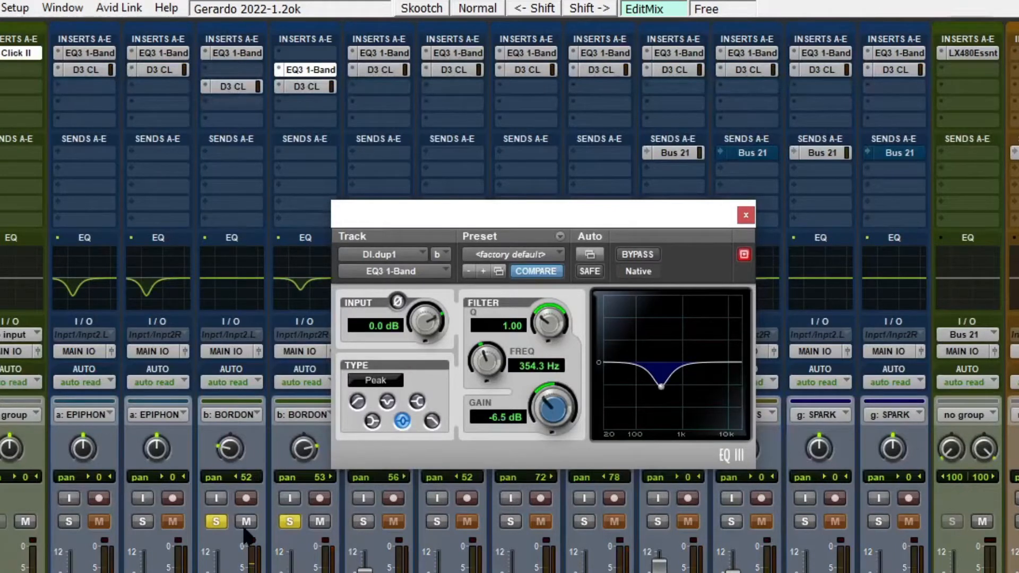
{"action": "key", "text": "ctrl+shift+g"}
{"action": "left_click", "coordinate": [246, 521]}
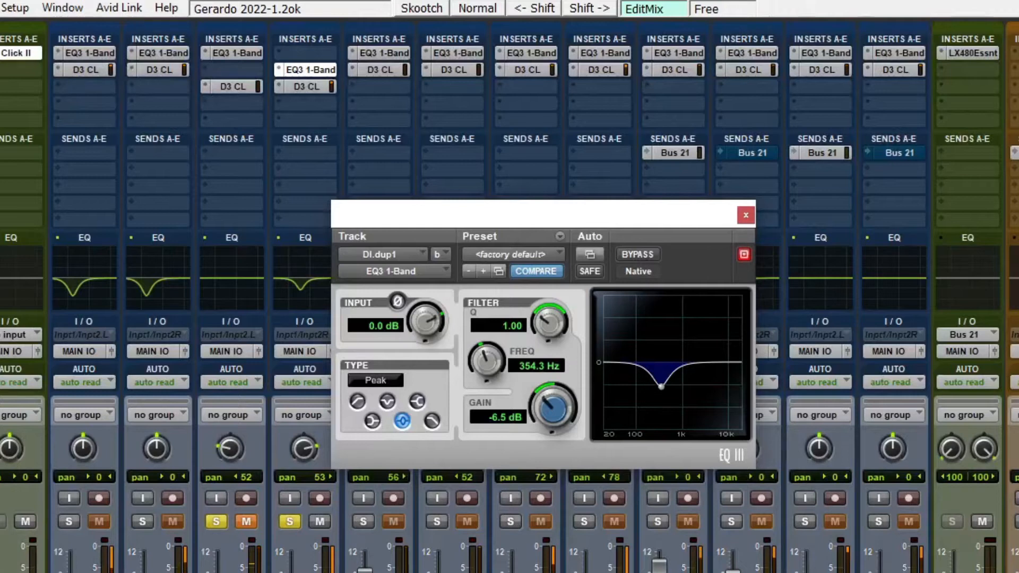
{"action": "left_click", "coordinate": [637, 255]}
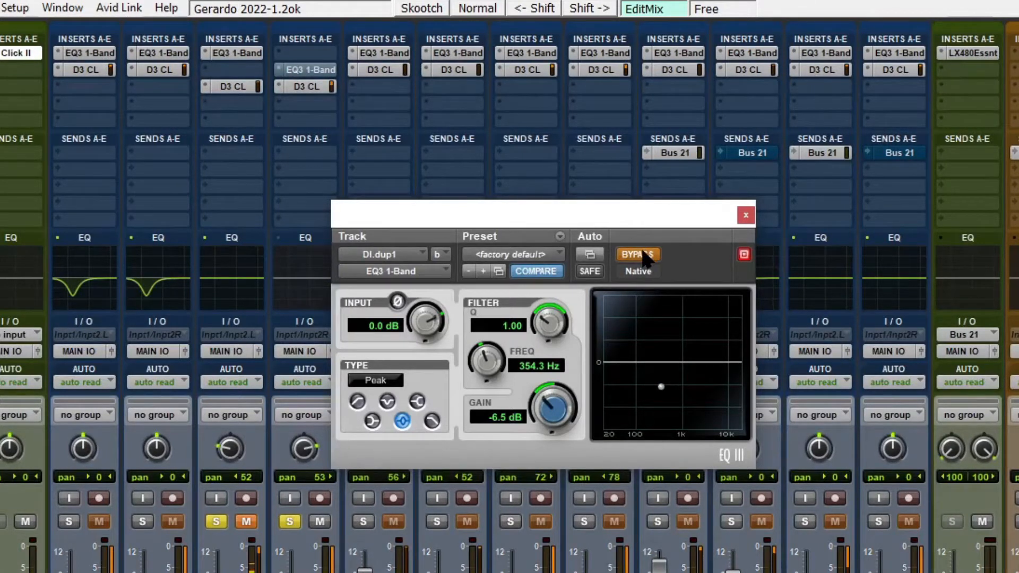
{"action": "left_click", "coordinate": [644, 257]}
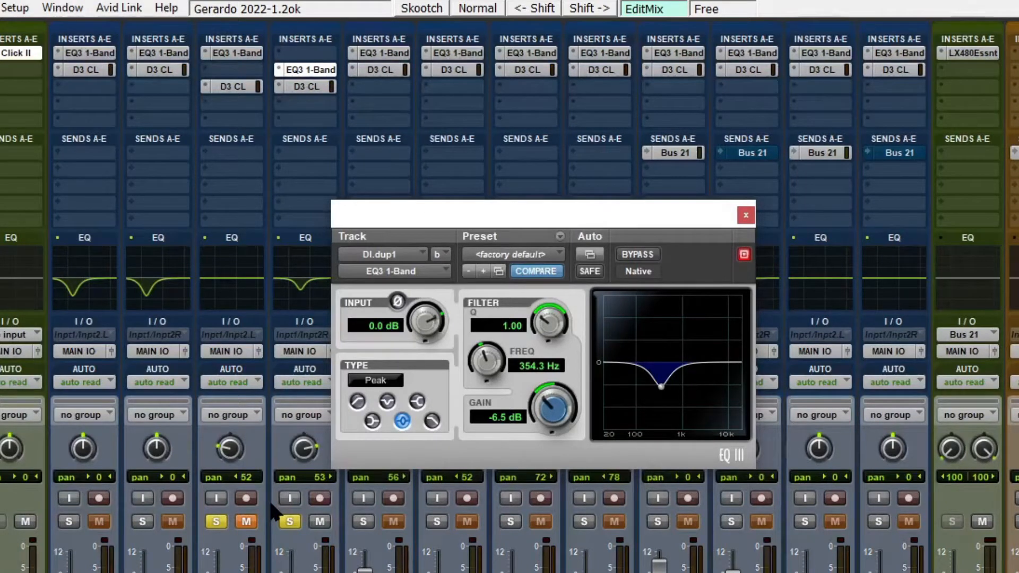
Copy DI.dup1's EQ settings to ML2.dup1, make that cut deeper at a lower frequency, and compare it with bypass while DI.dup1 is muted
{"action": "left_click", "coordinate": [240, 53]}
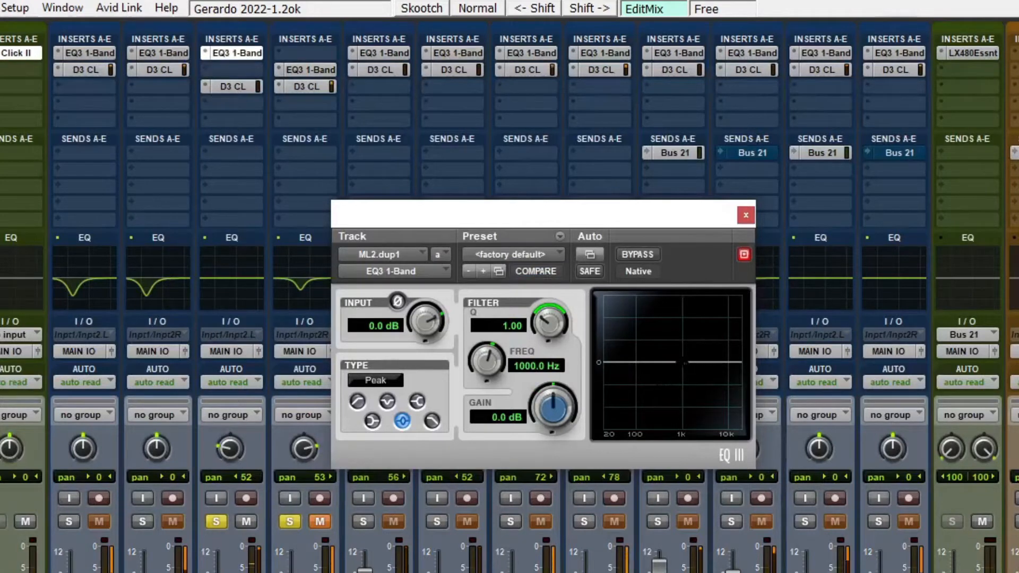
{"action": "left_click_drag", "start_coordinate": [316, 69], "coordinate": [239, 52]}
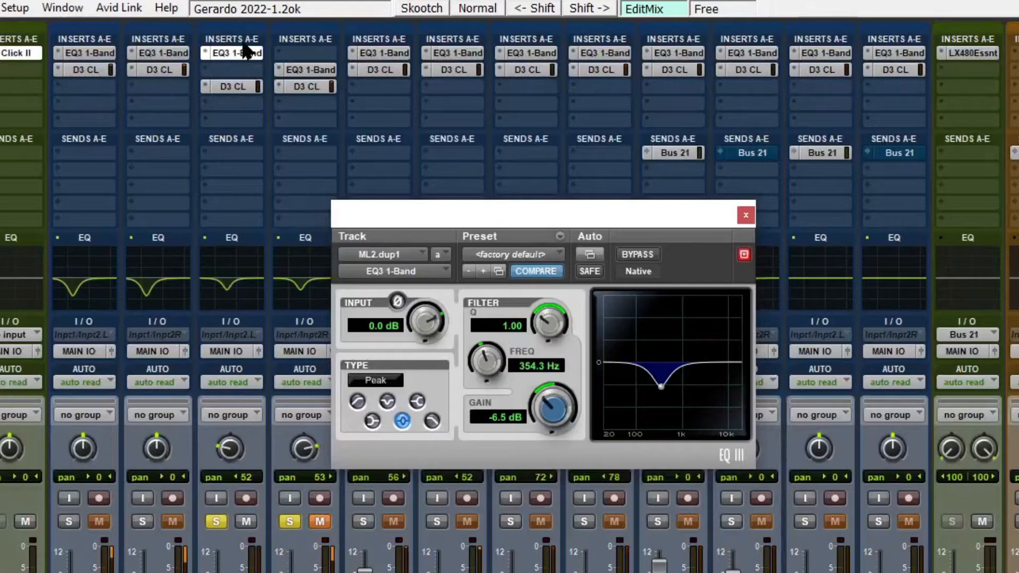
{"action": "left_click_drag", "start_coordinate": [661, 385], "coordinate": [640, 393]}
{"action": "left_click", "coordinate": [639, 257]}
{"action": "left_click", "coordinate": [637, 254]}
{"action": "left_click", "coordinate": [745, 215]}
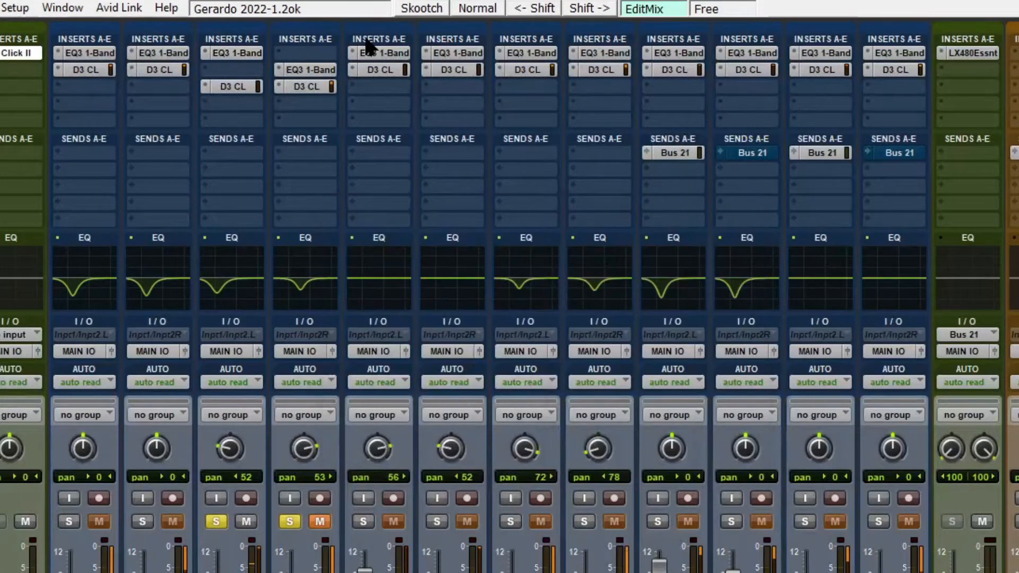
Raise the ML2.dup1 EQ's input gain to 2.7 dB and compare it with bypass while DI.dup1 is muted
{"action": "left_click", "coordinate": [318, 522]}
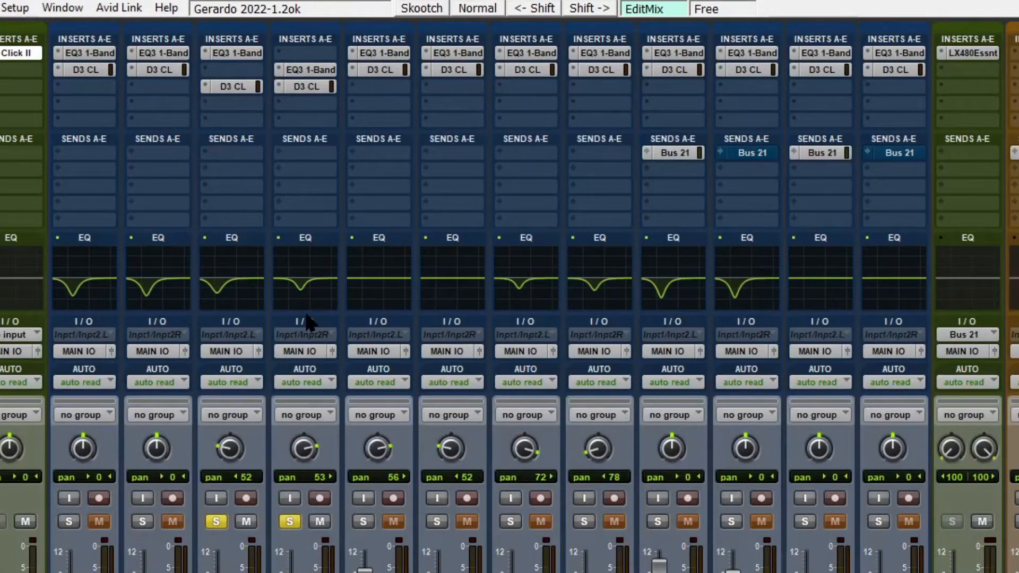
{"action": "left_click", "coordinate": [230, 54]}
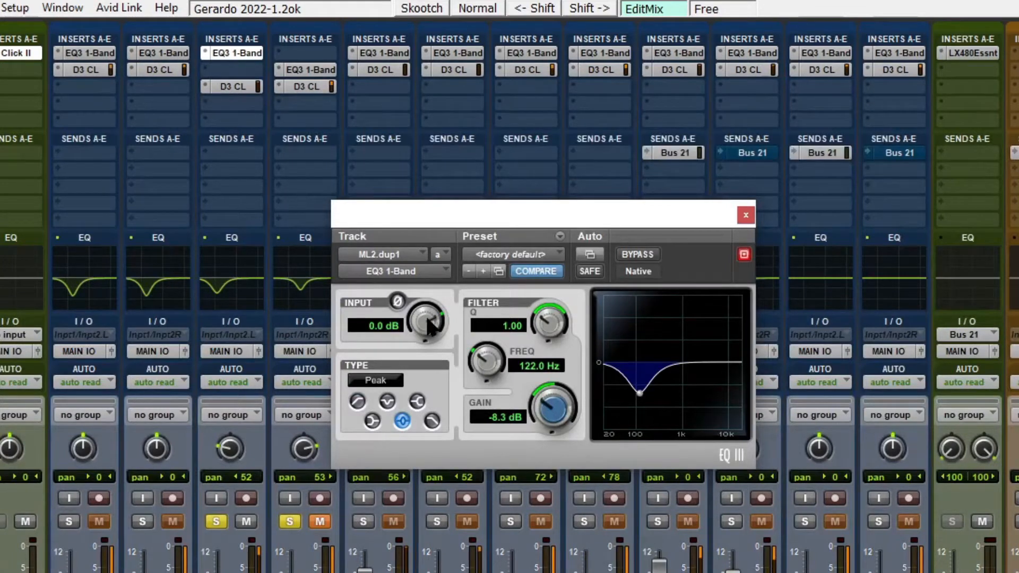
{"action": "left_click", "coordinate": [631, 256]}
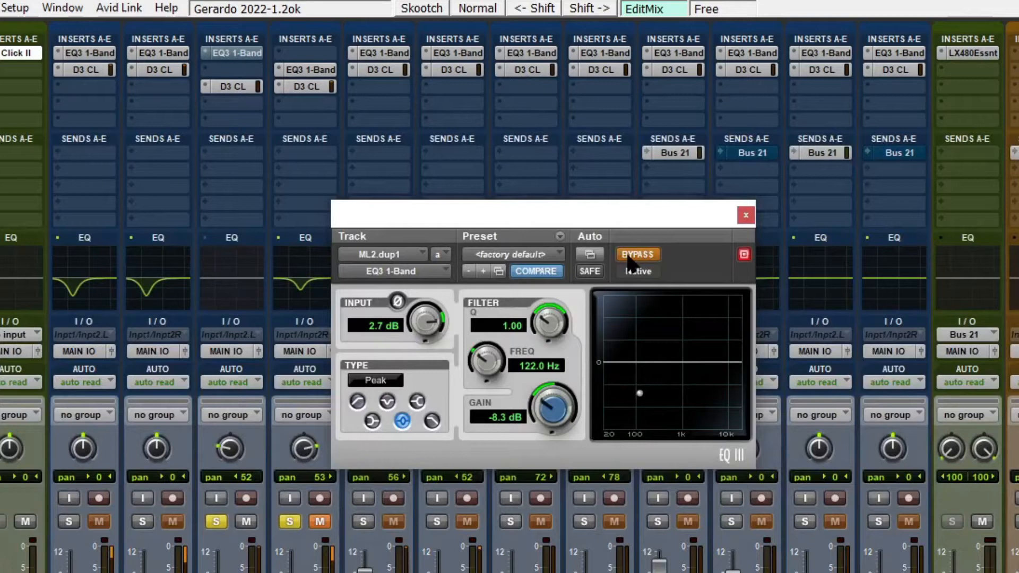
{"action": "left_click", "coordinate": [629, 257]}
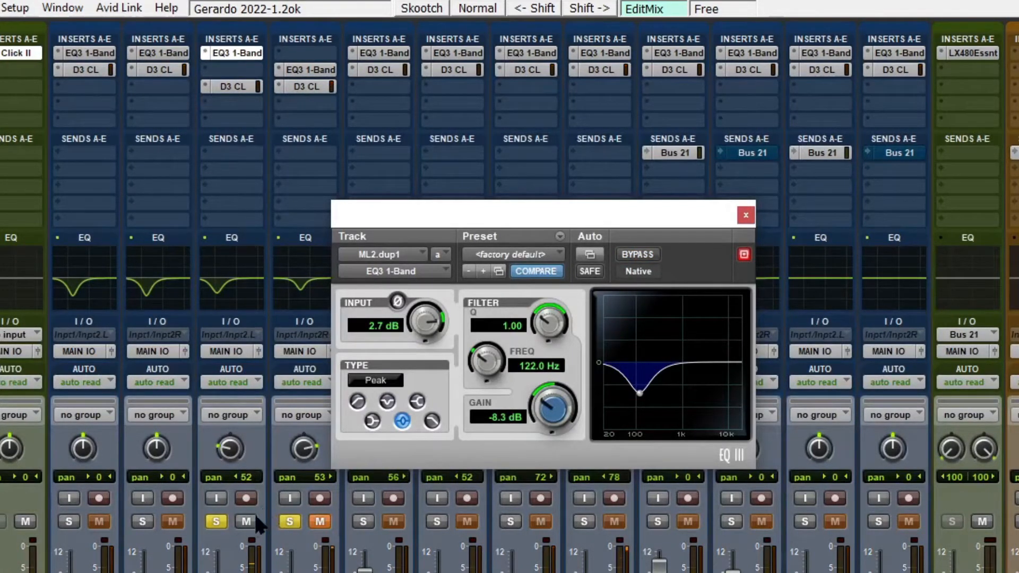
Raise the DI.dup1 EQ's input gain to 2.7 dB and compare it with bypass while ML2.dup1 is muted
{"action": "left_click", "coordinate": [300, 69]}
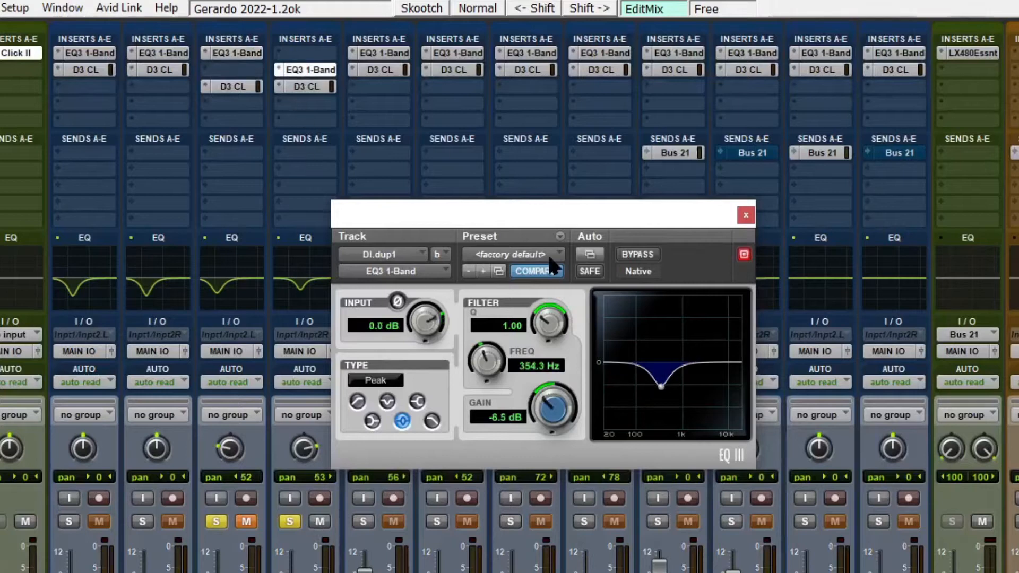
{"action": "left_click", "coordinate": [638, 255]}
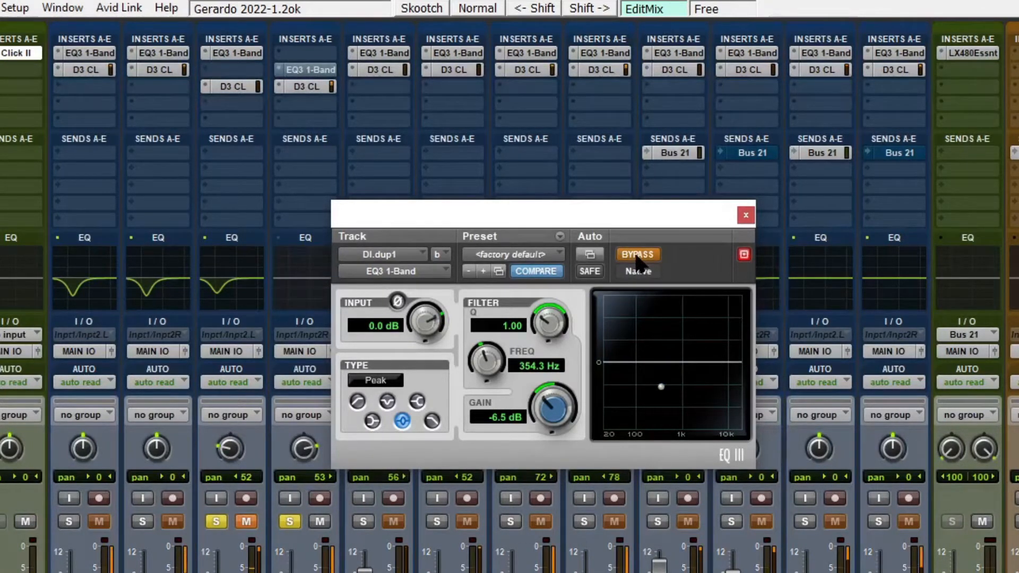
{"action": "left_click", "coordinate": [638, 255]}
{"action": "scroll", "coordinate": [417, 322], "scroll_direction": "up", "scroll_amount": 3}
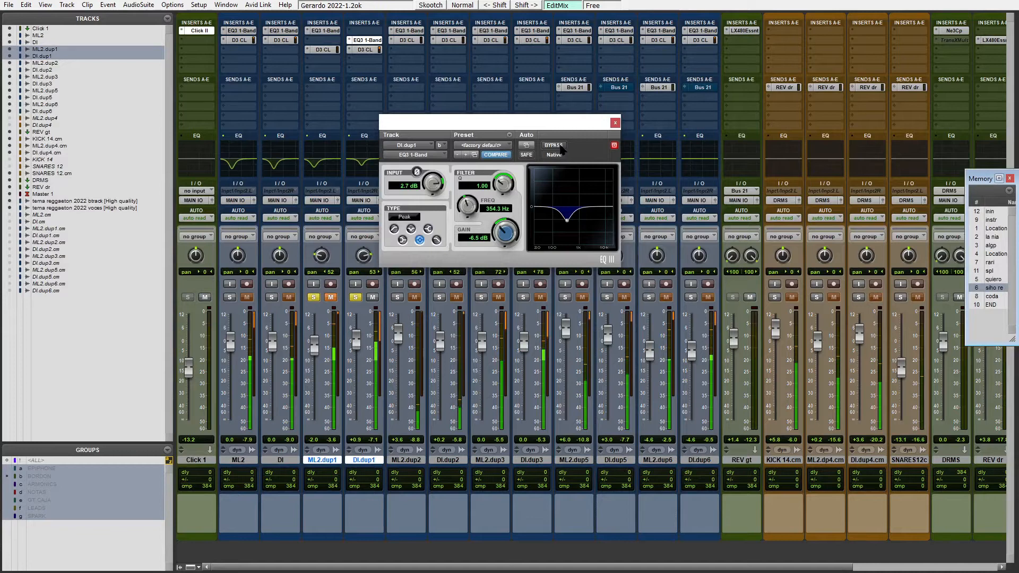
{"action": "left_click", "coordinate": [557, 149]}
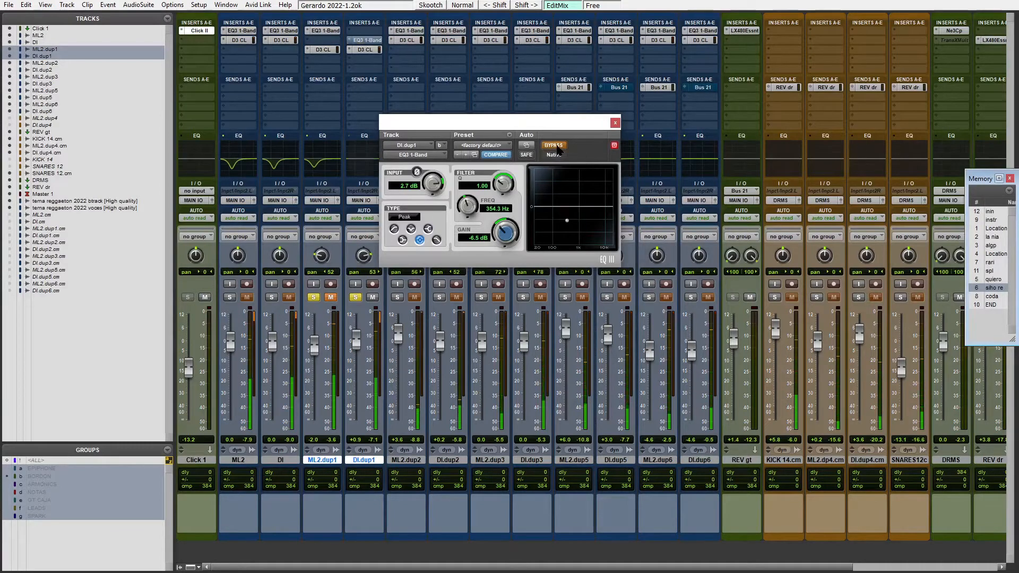
{"action": "left_click", "coordinate": [557, 149]}
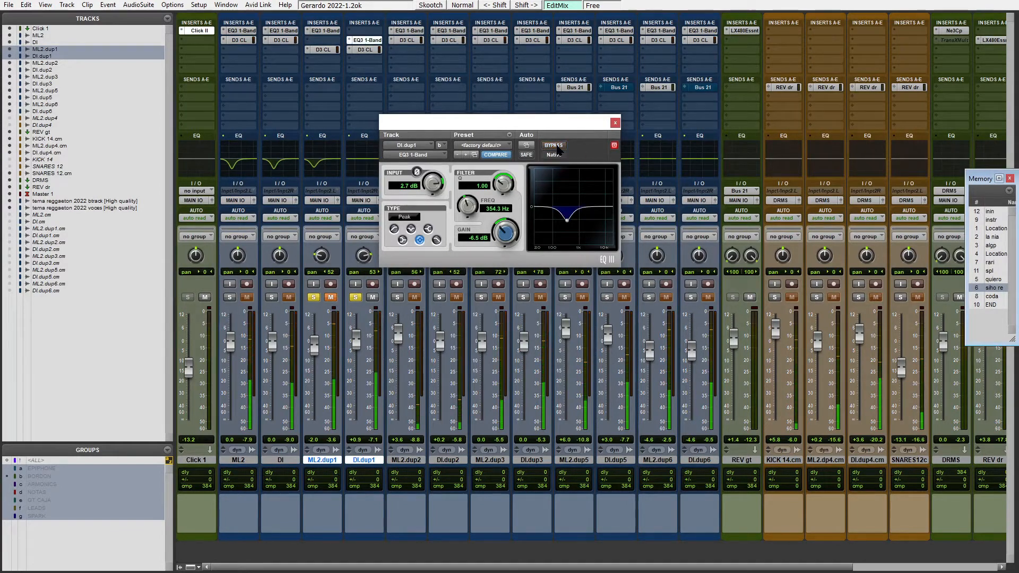
{"action": "left_click", "coordinate": [615, 123]}
Unmute ML2.dup1, compare the BORDON pair with both EQs bypassed and active during playback, and unsolo the pair
{"action": "key", "text": "space"}
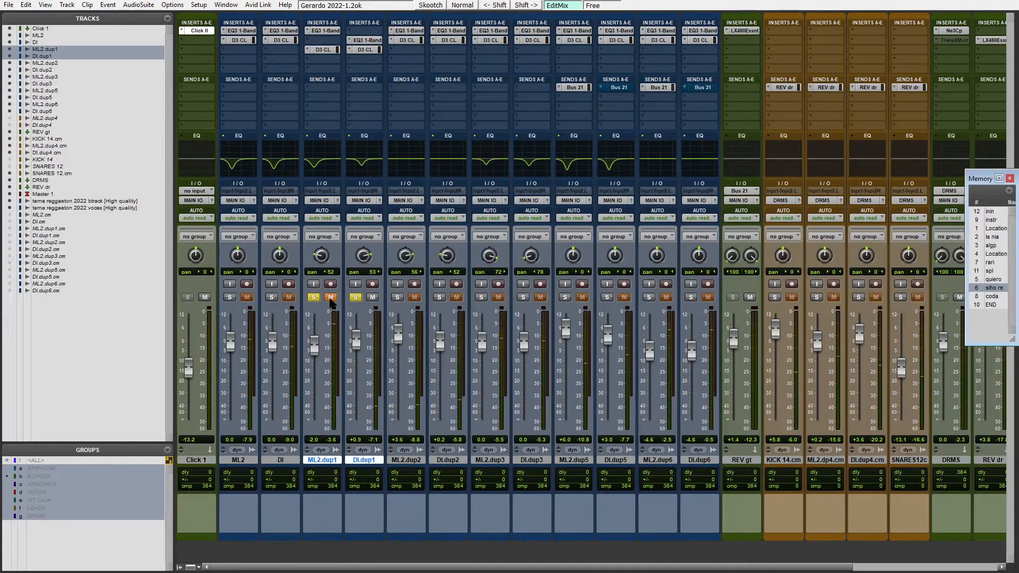
{"action": "key", "text": "space"}
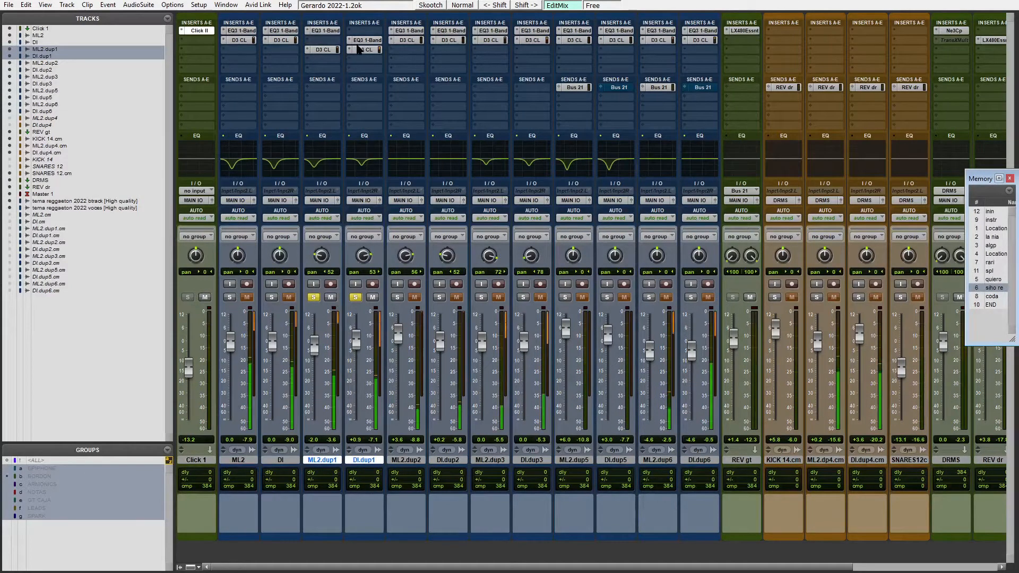
{"action": "key", "text": "shift+e"}
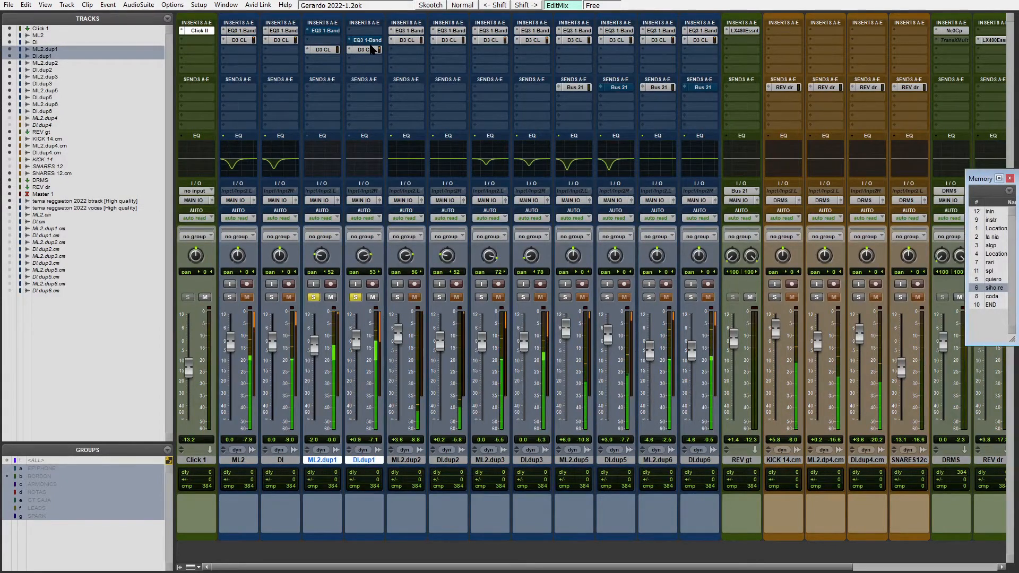
{"action": "key", "text": "shift+e"}
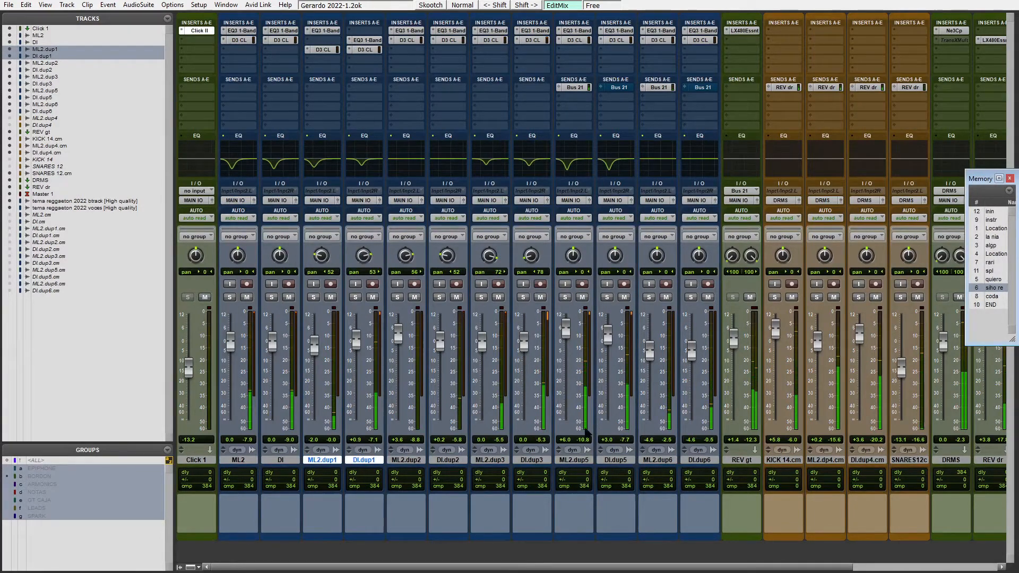
Select the KICK 14.cm track, insert an EQ3 1-Band in its second insert slot, and solo the track
{"action": "scroll", "coordinate": [645, 463], "scroll_direction": "right", "scroll_amount": 2}
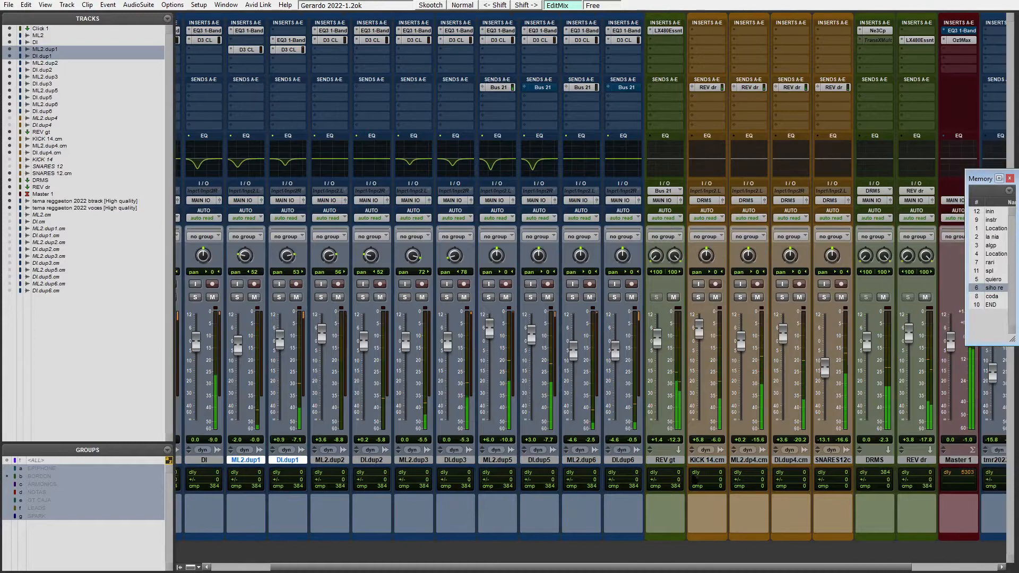
{"action": "left_click", "coordinate": [706, 461]}
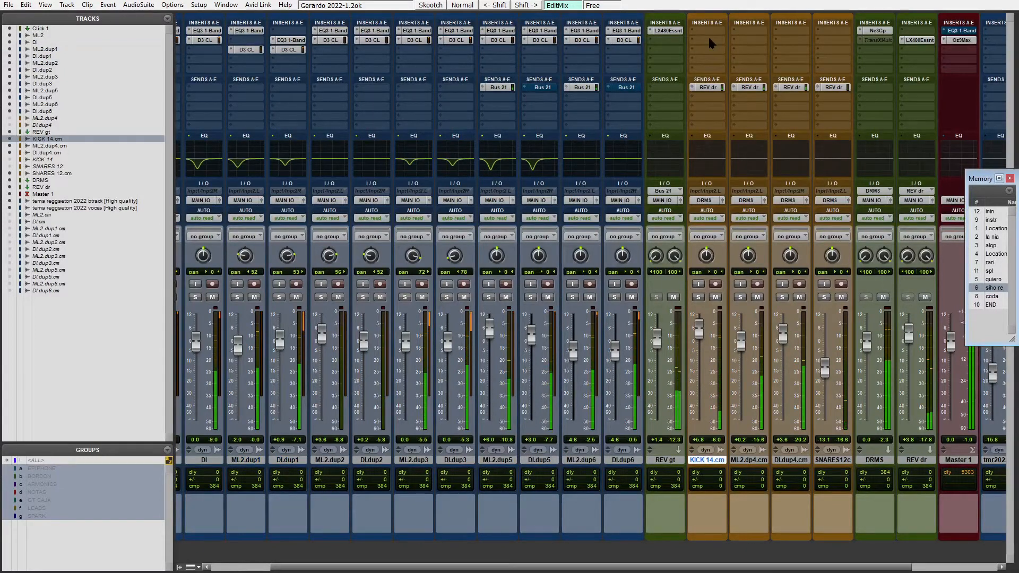
{"action": "left_click", "coordinate": [711, 42]}
{"action": "left_click", "coordinate": [712, 55]}
{"action": "key", "text": "Return"}
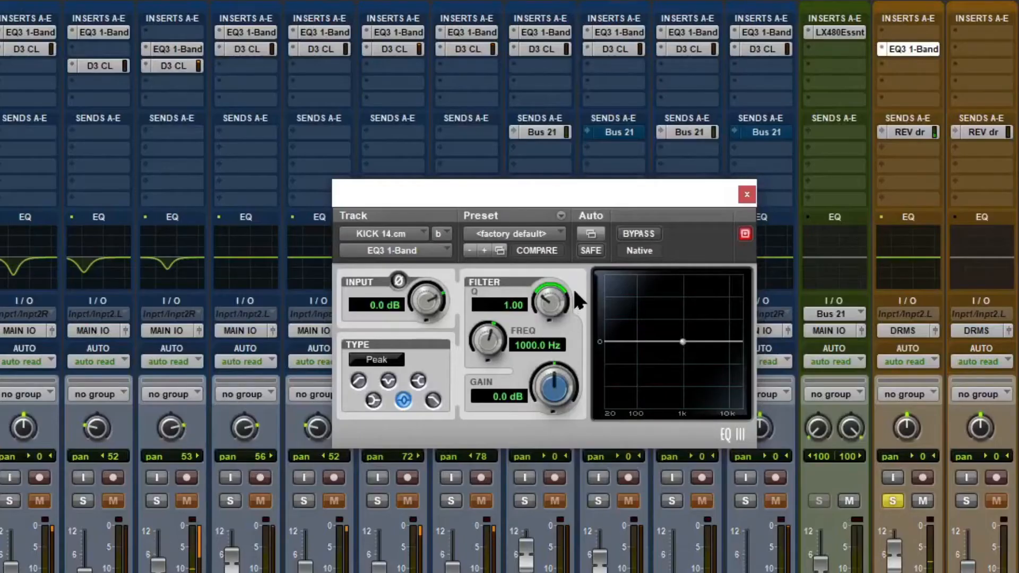
Sweep a narrow boost with Q 4.29 down to 322.9 Hz in the kick's EQ, raise it to 14.2 dB, and reset the gain to 0 dB
{"action": "left_click_drag", "start_coordinate": [566, 293], "coordinate": [565, 265]}
{"action": "left_click_drag", "start_coordinate": [559, 369], "coordinate": [560, 340]}
{"action": "left_click_drag", "start_coordinate": [486, 339], "coordinate": [486, 355]}
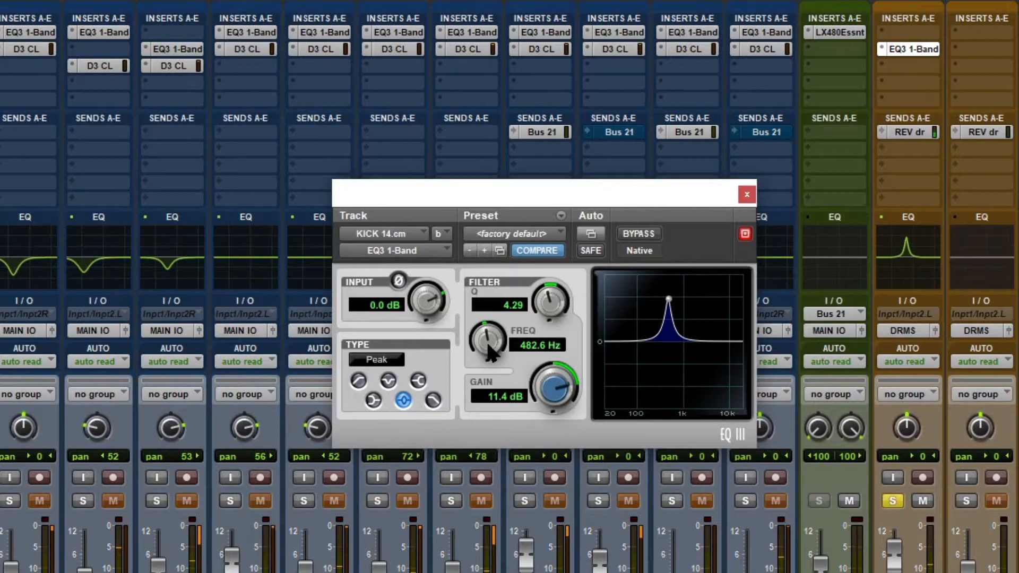
{"action": "mouse_move", "coordinate": [668, 299]}
{"action": "left_mouse_down"}
{"action": "mouse_move", "coordinate": [664, 280]}
{"action": "mouse_move", "coordinate": [660, 289]}
{"action": "left_mouse_up"}
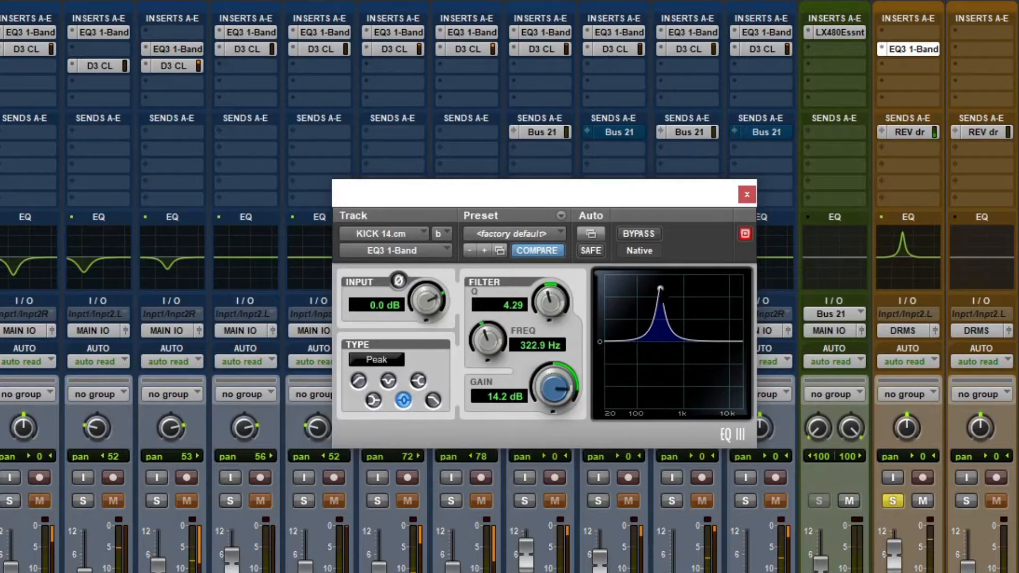
{"action": "left_click", "coordinate": [567, 382], "text": "alt"}
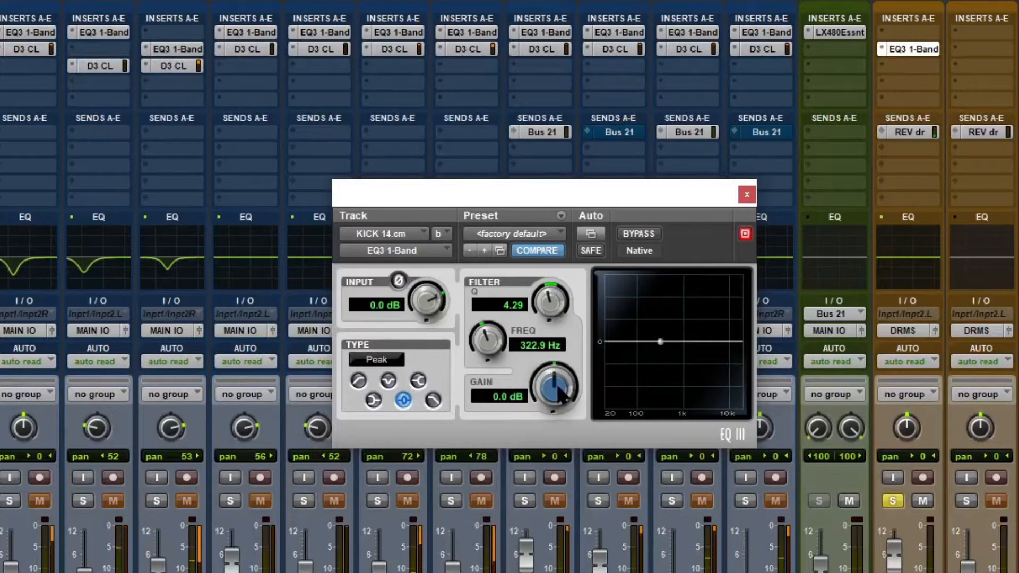
Unsolo the kick, cut 11.4 dB at 322.9 Hz in its EQ, and raise the EQ's input gain to 2.7 dB
{"action": "key", "text": "shift+s"}
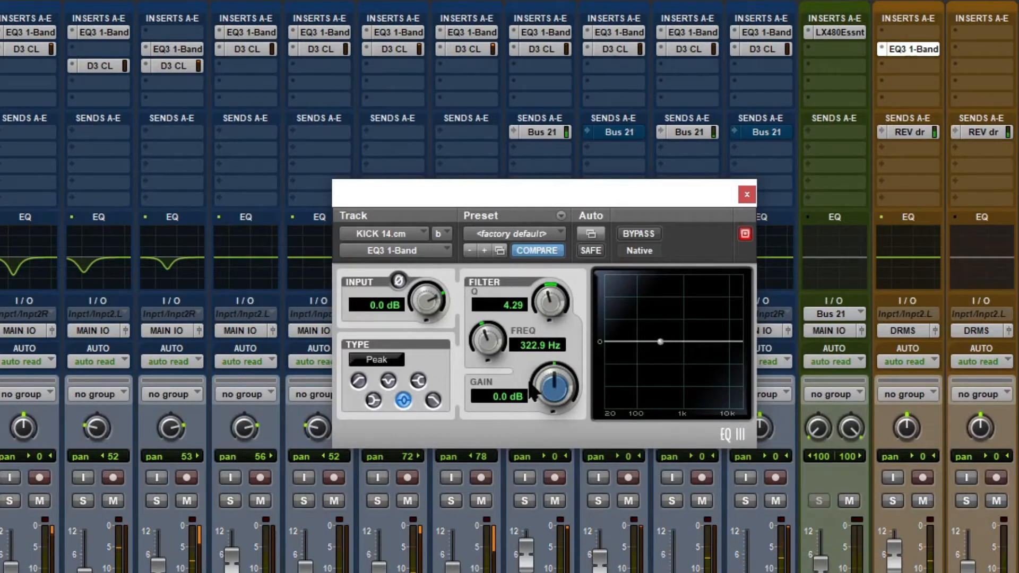
{"action": "mouse_move", "coordinate": [551, 386]}
{"action": "left_mouse_down"}
{"action": "mouse_move", "coordinate": [552, 371]}
{"action": "mouse_move", "coordinate": [550, 391]}
{"action": "left_mouse_up"}
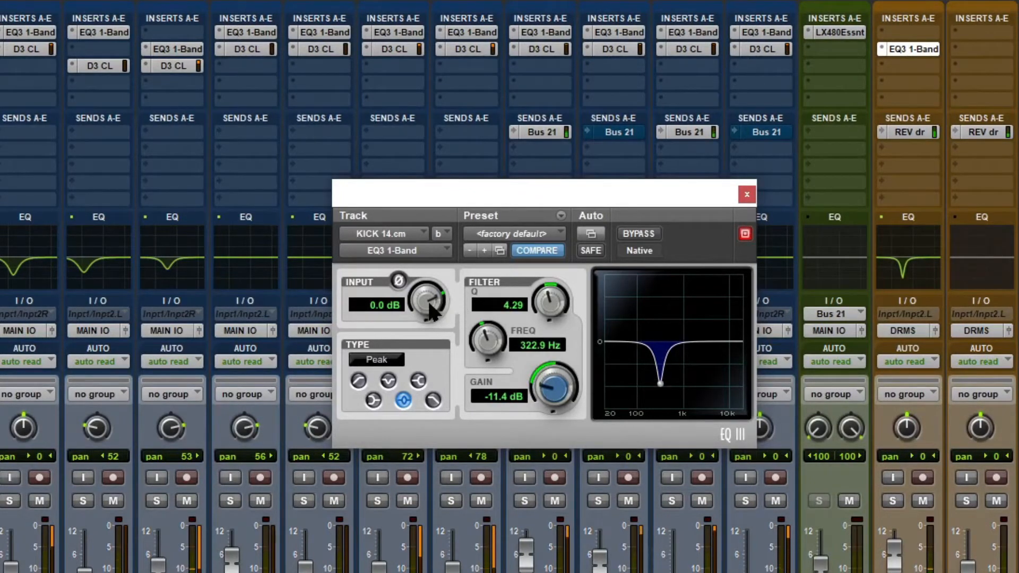
{"action": "scroll", "coordinate": [431, 311], "scroll_direction": "up", "scroll_amount": 3}
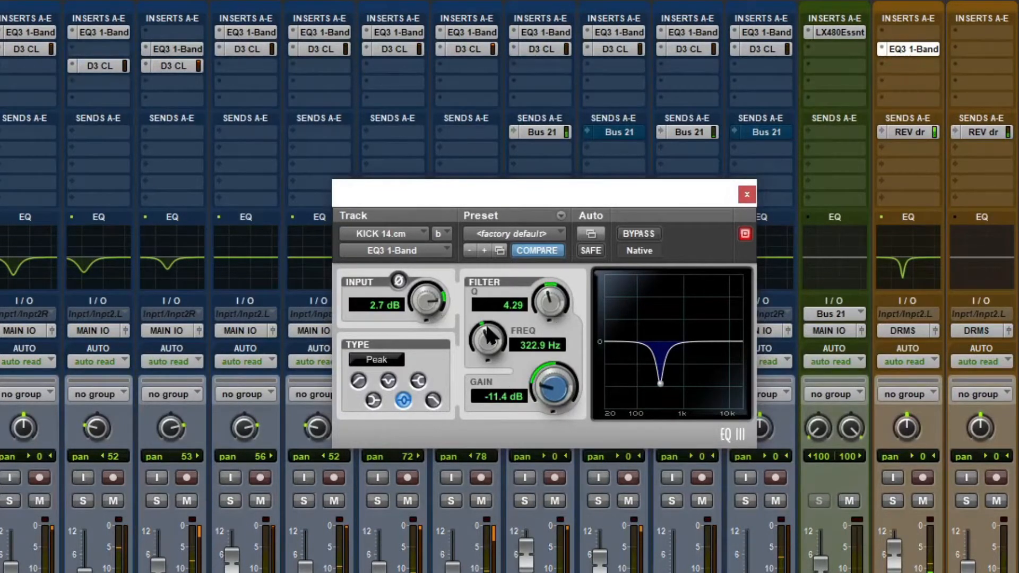
Audition the kick's EQ cut at frequencies between 224.3 Hz and 464.8 Hz and return it to 322.9 Hz
{"action": "scroll", "coordinate": [489, 338], "scroll_direction": "down", "scroll_amount": 3}
{"action": "scroll", "coordinate": [488, 337], "scroll_direction": "up", "scroll_amount": 5}
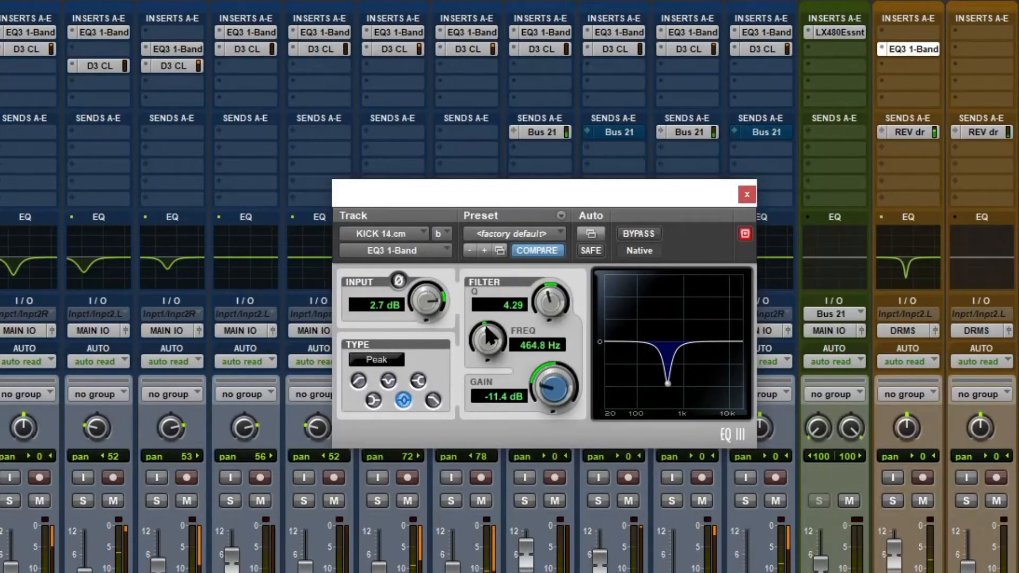
{"action": "scroll", "coordinate": [488, 337], "scroll_direction": "down", "scroll_amount": 2}
{"action": "scroll", "coordinate": [489, 337], "scroll_direction": "down", "scroll_amount": 2}
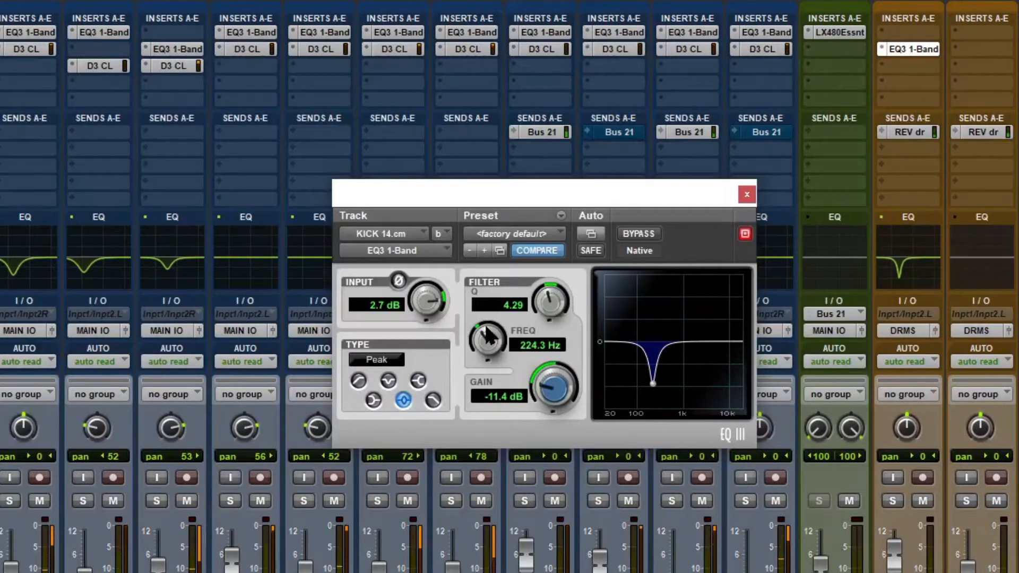
{"action": "scroll", "coordinate": [487, 336], "scroll_direction": "up", "scroll_amount": 4}
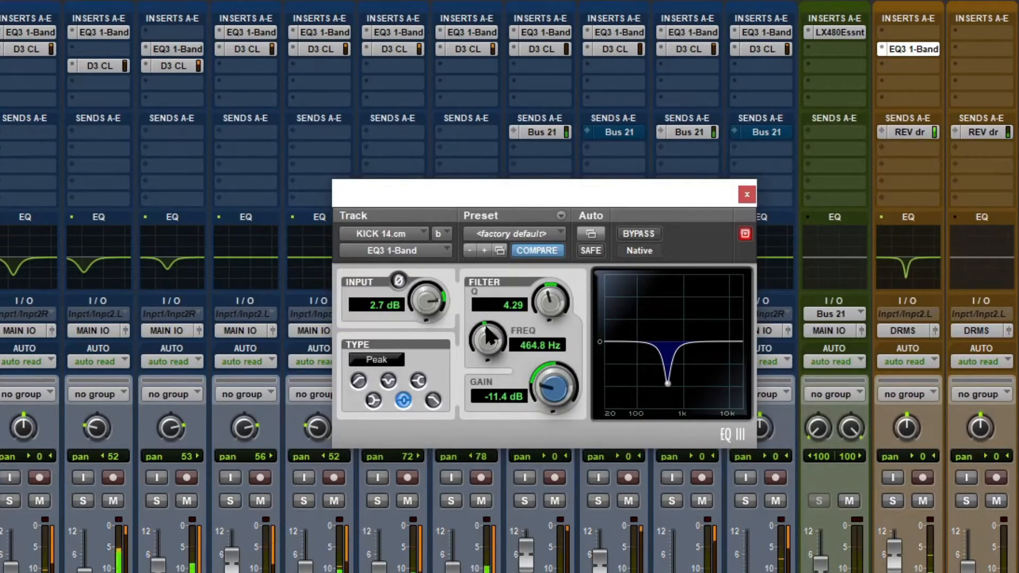
{"action": "scroll", "coordinate": [488, 338], "scroll_direction": "down", "scroll_amount": 2}
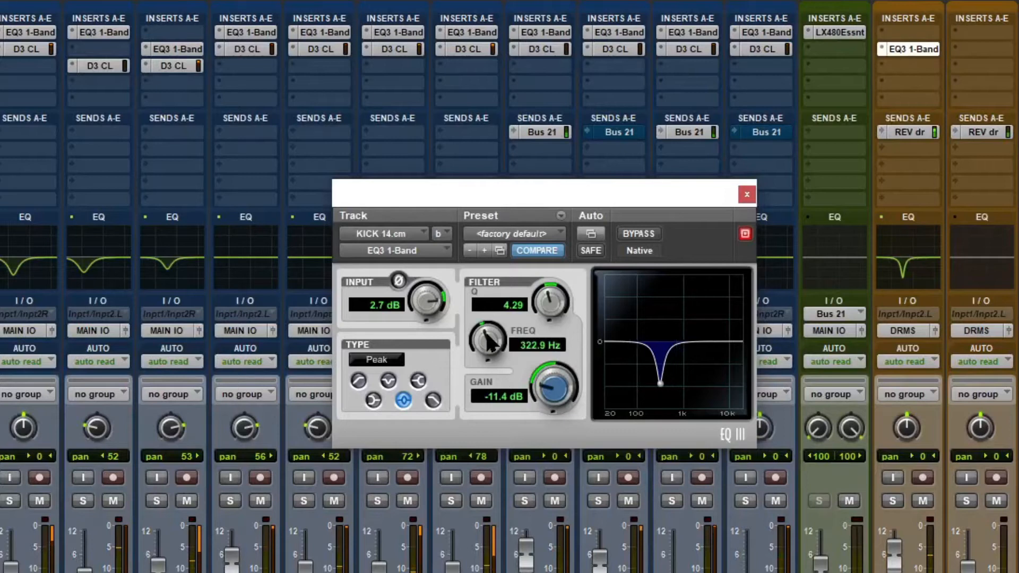
{"action": "scroll", "coordinate": [491, 343], "scroll_direction": "down", "scroll_amount": 1}
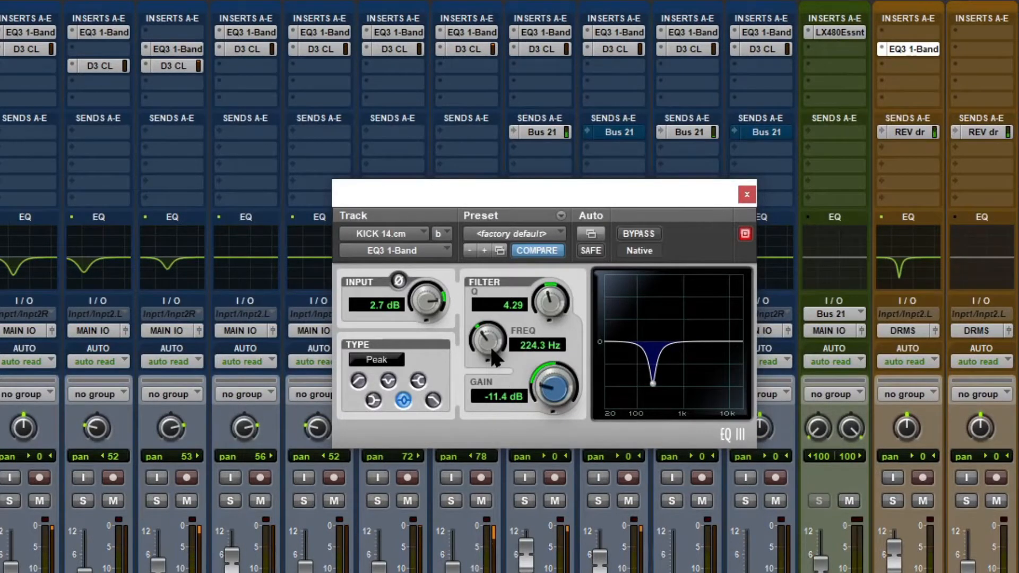
{"action": "scroll", "coordinate": [489, 345], "scroll_direction": "up", "scroll_amount": 1}
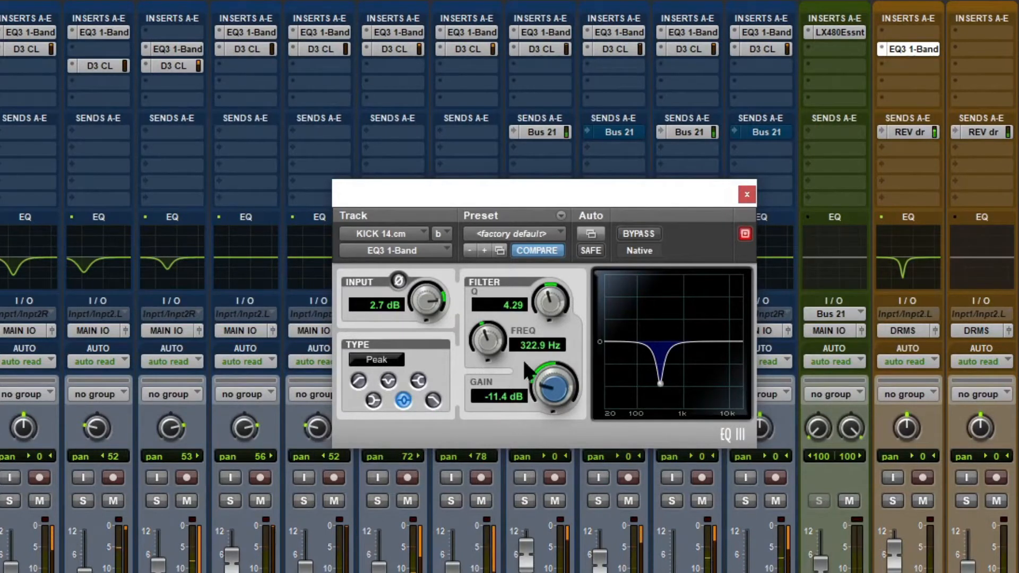
Change the kick's EQ cut to -7.5 dB at 244.5 Hz with Q reset to 1.00, and compare it with bypass
{"action": "mouse_move", "coordinate": [661, 384]}
{"action": "left_mouse_down"}
{"action": "mouse_move", "coordinate": [663, 297]}
{"action": "mouse_move", "coordinate": [654, 281]}
{"action": "mouse_move", "coordinate": [622, 276]}
{"action": "mouse_move", "coordinate": [658, 282]}
{"action": "mouse_move", "coordinate": [641, 285]}
{"action": "mouse_move", "coordinate": [656, 382]}
{"action": "mouse_move", "coordinate": [654, 370]}
{"action": "left_mouse_up"}
{"action": "left_click", "coordinate": [559, 302], "text": "alt"}
{"action": "left_click", "coordinate": [640, 235]}
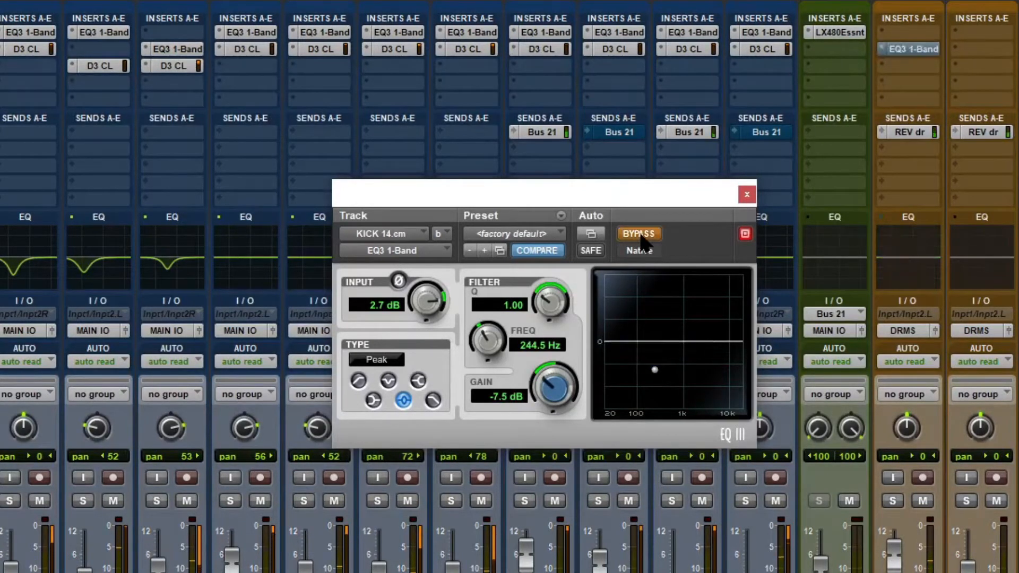
{"action": "left_click", "coordinate": [641, 236]}
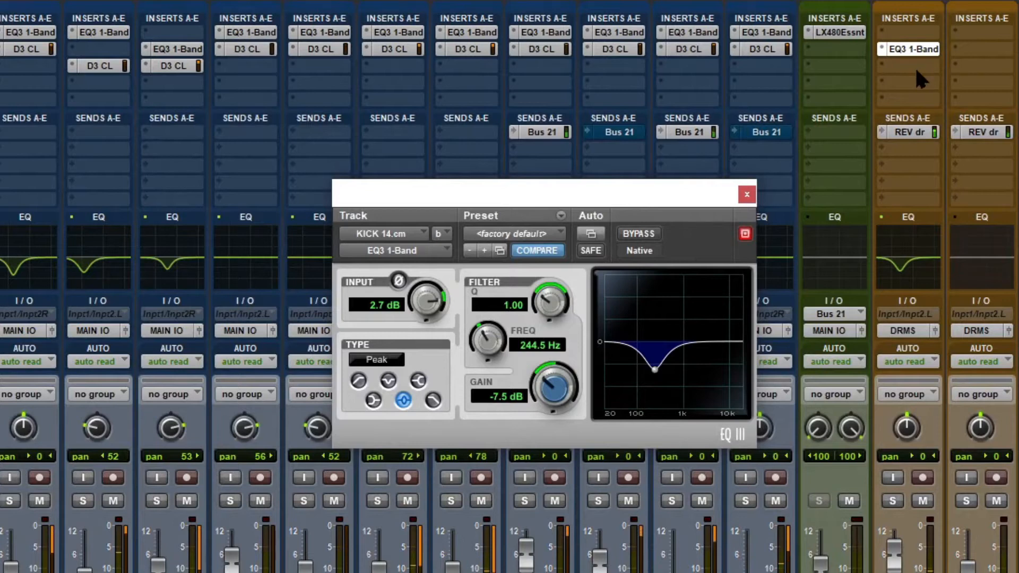
Move KICK 14.cm's EQ to the first insert slot and REV gt's LX480 reverb to the fourth
{"action": "left_click_drag", "start_coordinate": [910, 47], "coordinate": [910, 29]}
{"action": "left_click_drag", "start_coordinate": [839, 71], "coordinate": [842, 84]}
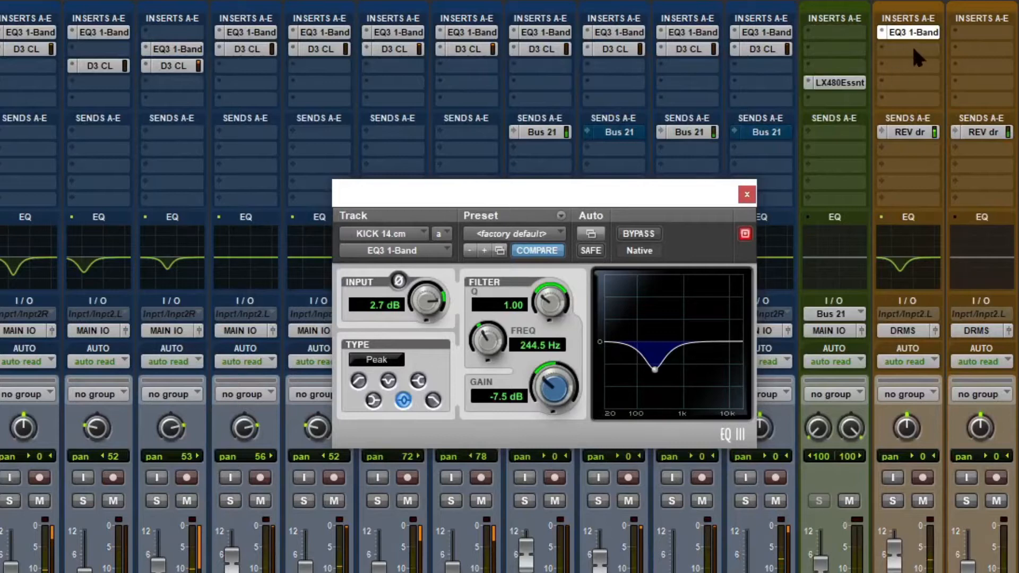
Insert the Dyn3 Compressor/Limiter in KICK 14.cm's second insert slot, solo the kick, and compare the compression with bypass
{"action": "left_click", "coordinate": [911, 51]}
{"action": "left_click", "coordinate": [912, 52]}
{"action": "left_click", "coordinate": [910, 49]}
{"action": "left_click", "coordinate": [976, 71]}
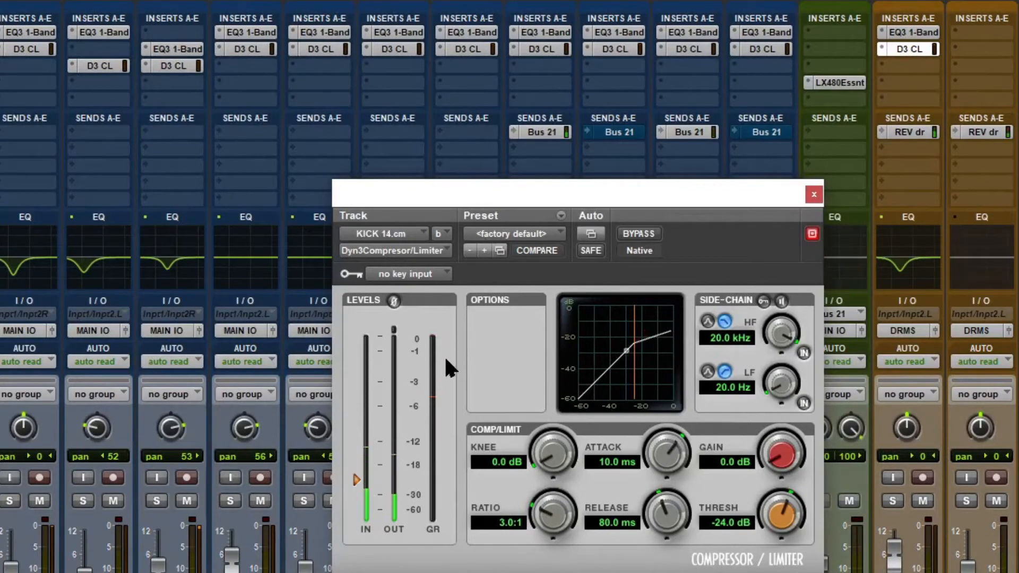
{"action": "key", "text": "shift+s"}
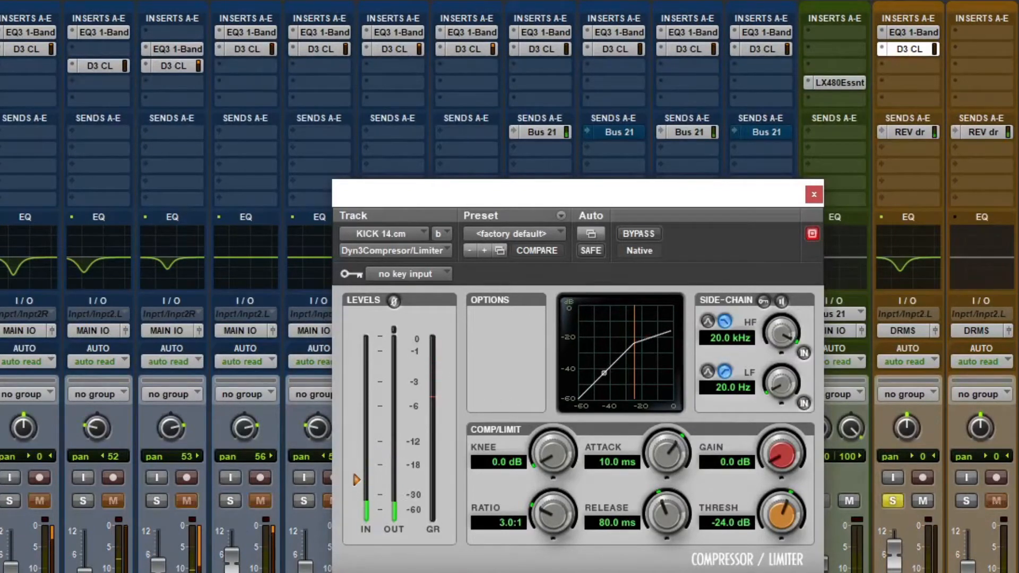
{"action": "left_click", "coordinate": [636, 235]}
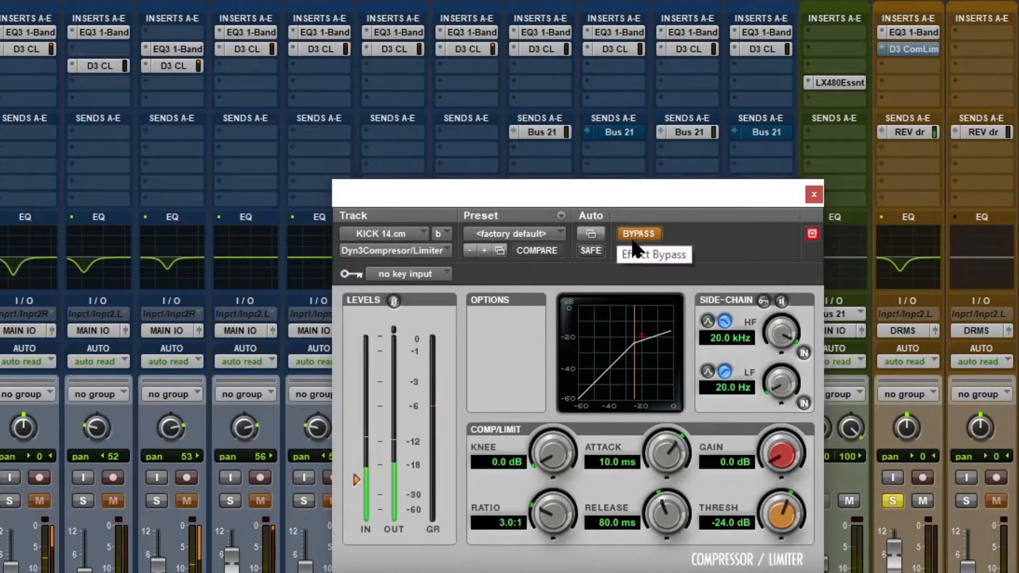
{"action": "left_click", "coordinate": [634, 237]}
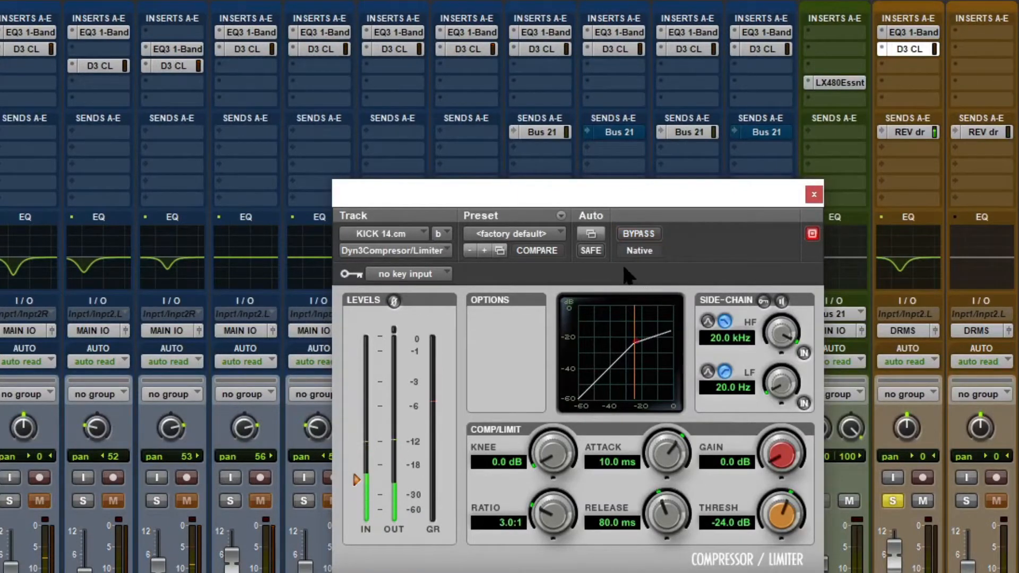
Compare KICK 14.cm's default compression with bypass, audition the compressor's factory presets, and load Drum Attack
{"action": "left_click", "coordinate": [632, 236]}
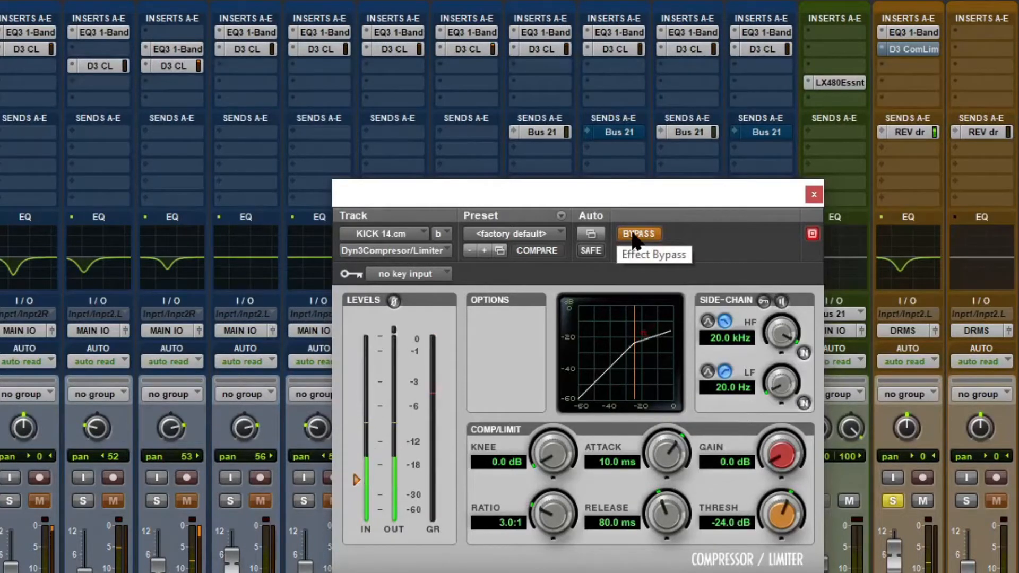
{"action": "left_click", "coordinate": [635, 237]}
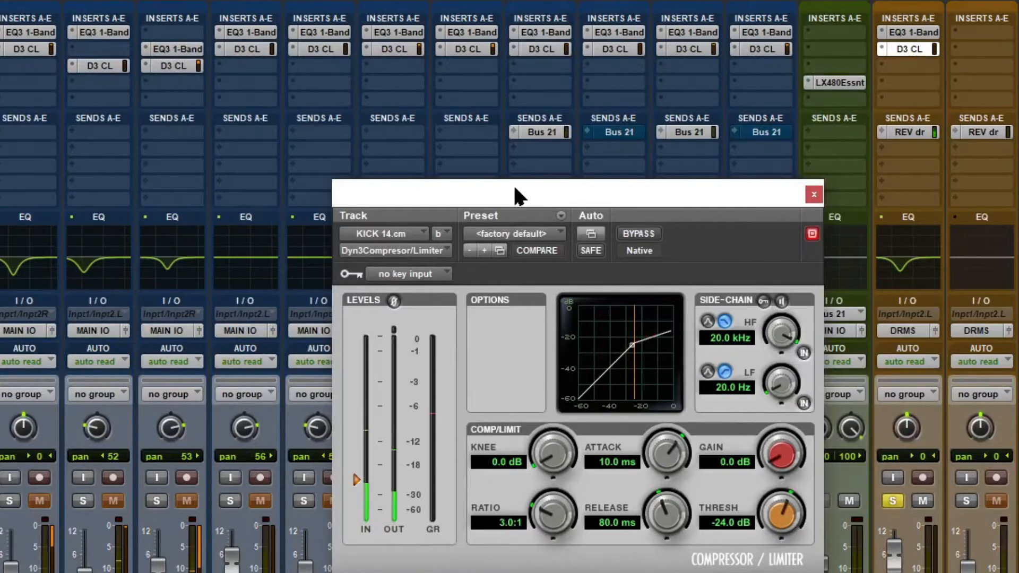
{"action": "left_click", "coordinate": [485, 251]}
{"action": "left_click", "coordinate": [485, 251]}
{"action": "left_click", "coordinate": [484, 251]}
{"action": "left_click", "coordinate": [484, 251]}
{"action": "left_click", "coordinate": [484, 251]}
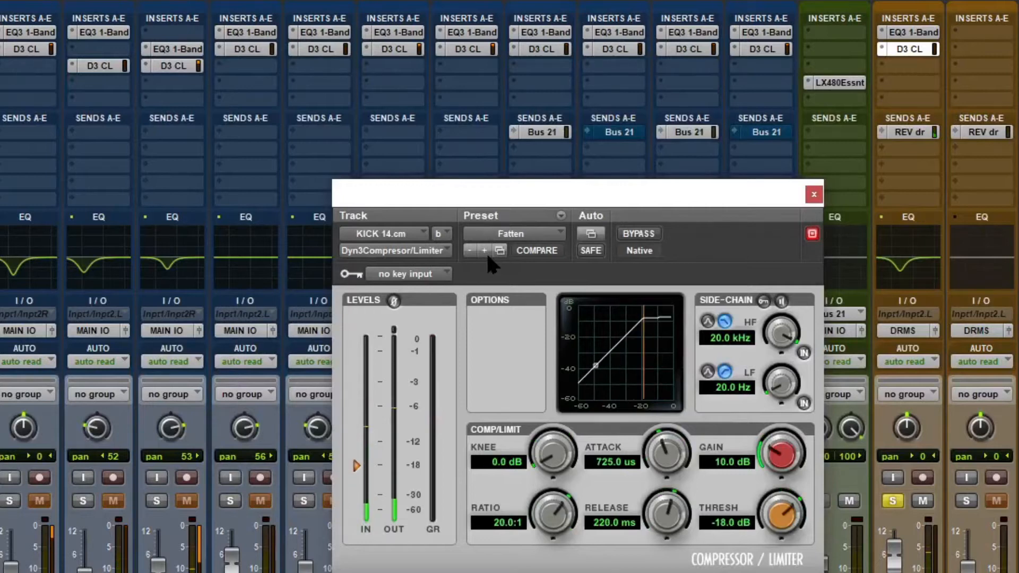
{"action": "left_click", "coordinate": [470, 250]}
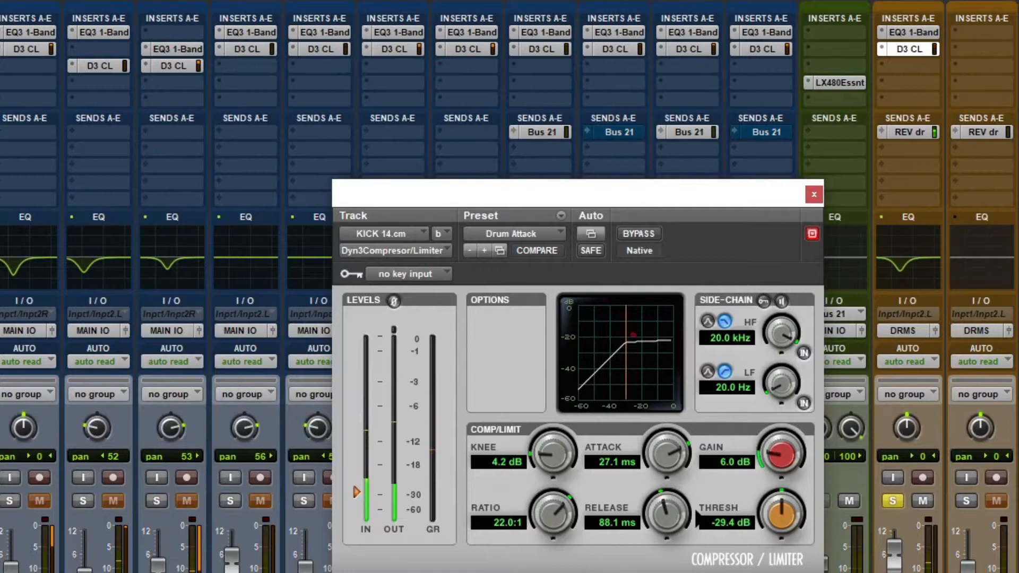
Try the kick compressor's threshold at -35.7 dB, compare it with bypass, and return the threshold to -29.4 dB
{"action": "scroll", "coordinate": [776, 528], "scroll_direction": "down", "scroll_amount": 6}
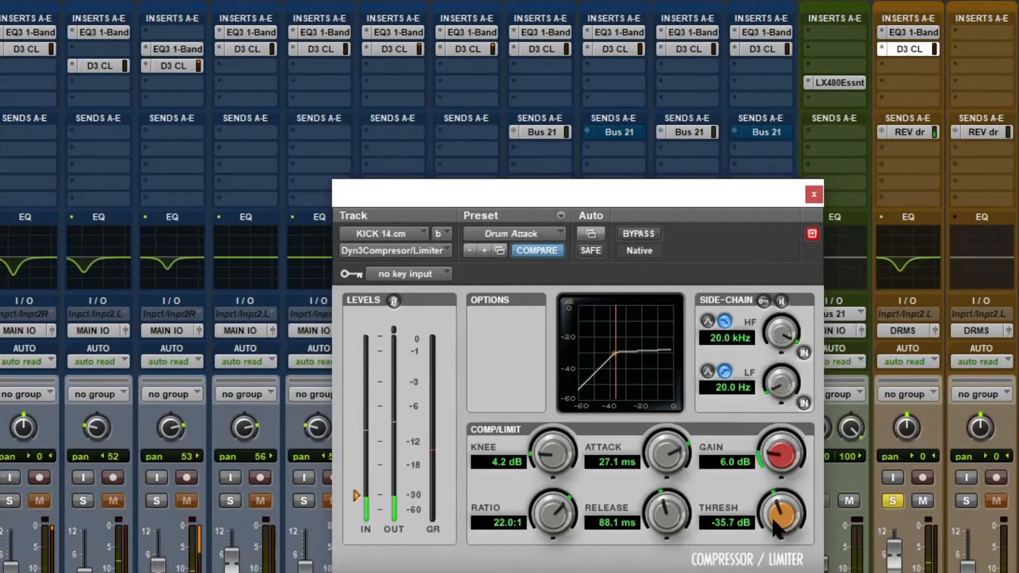
{"action": "left_click", "coordinate": [639, 234]}
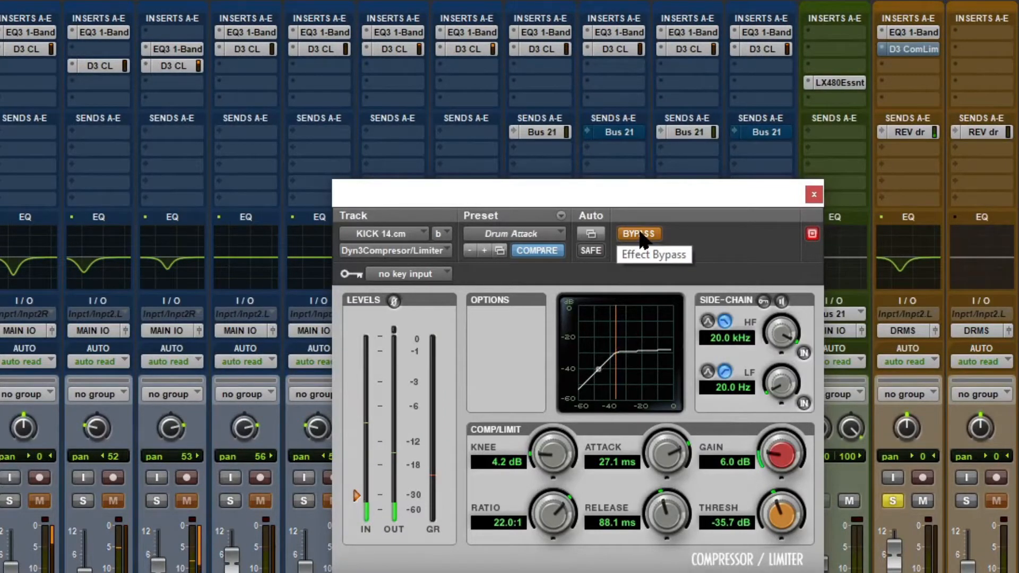
{"action": "left_click", "coordinate": [639, 234]}
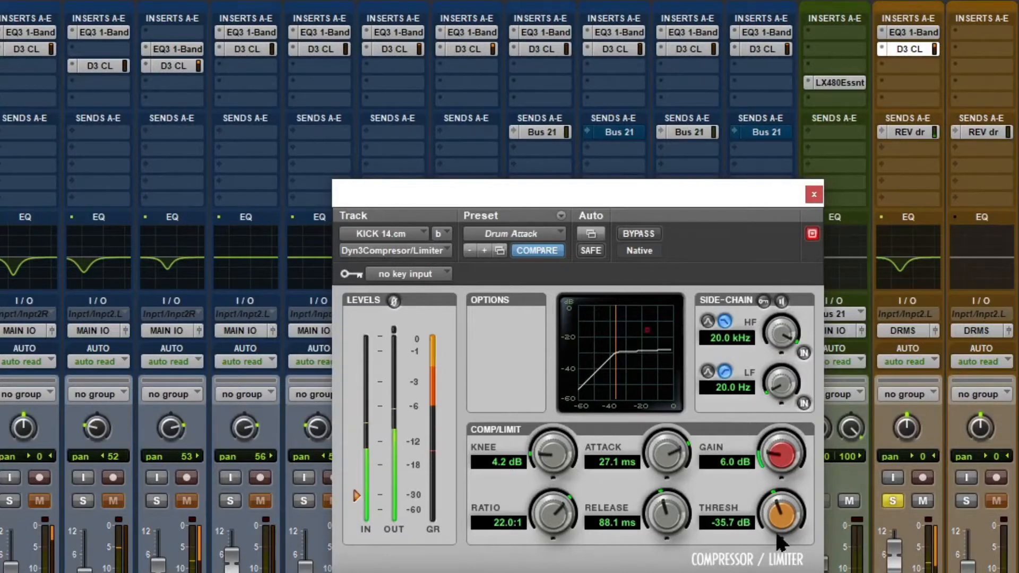
{"action": "scroll", "coordinate": [779, 515], "scroll_direction": "up", "scroll_amount": 3}
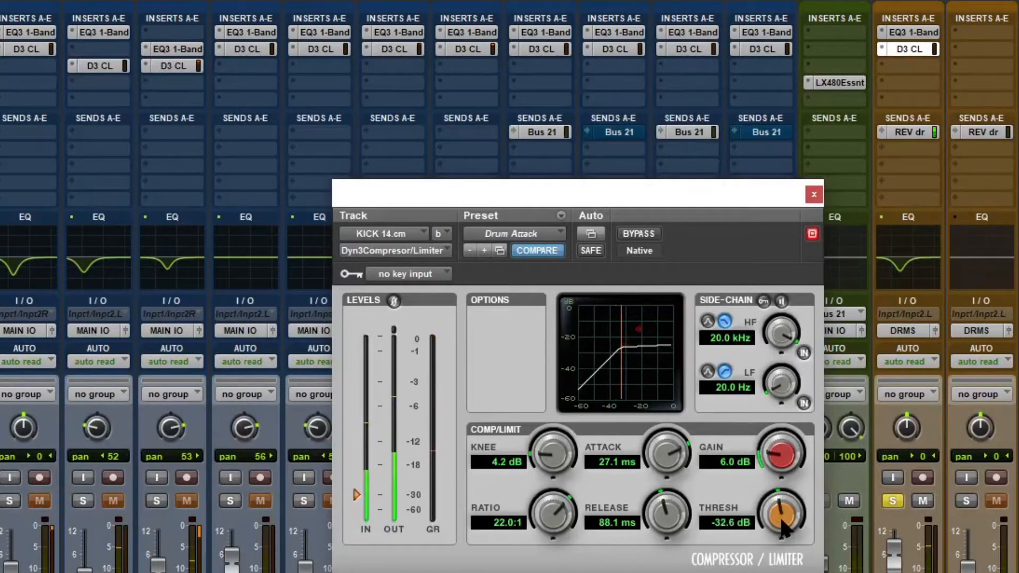
{"action": "scroll", "coordinate": [779, 516], "scroll_direction": "up", "scroll_amount": 3}
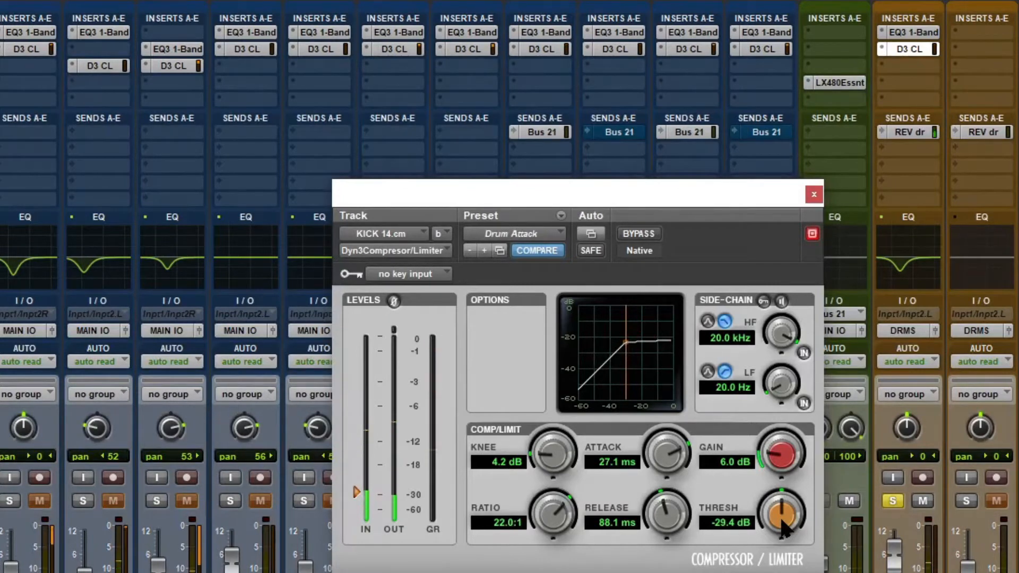
Unsolo the kick, compare its compression with bypass in the full mix, and close the compressor
{"action": "key", "text": "shift+s"}
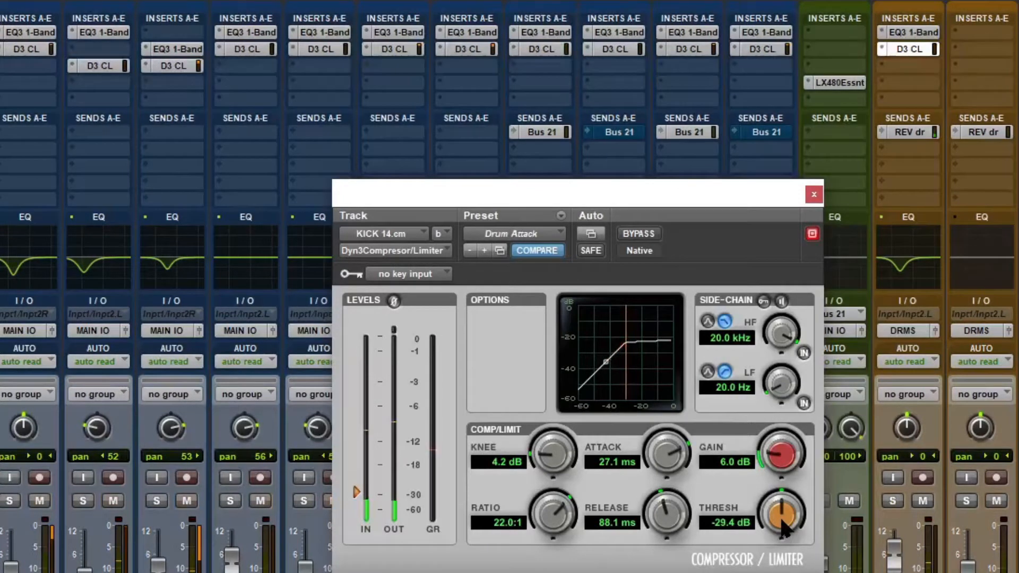
{"action": "left_click", "coordinate": [640, 236]}
{"action": "left_click", "coordinate": [640, 236]}
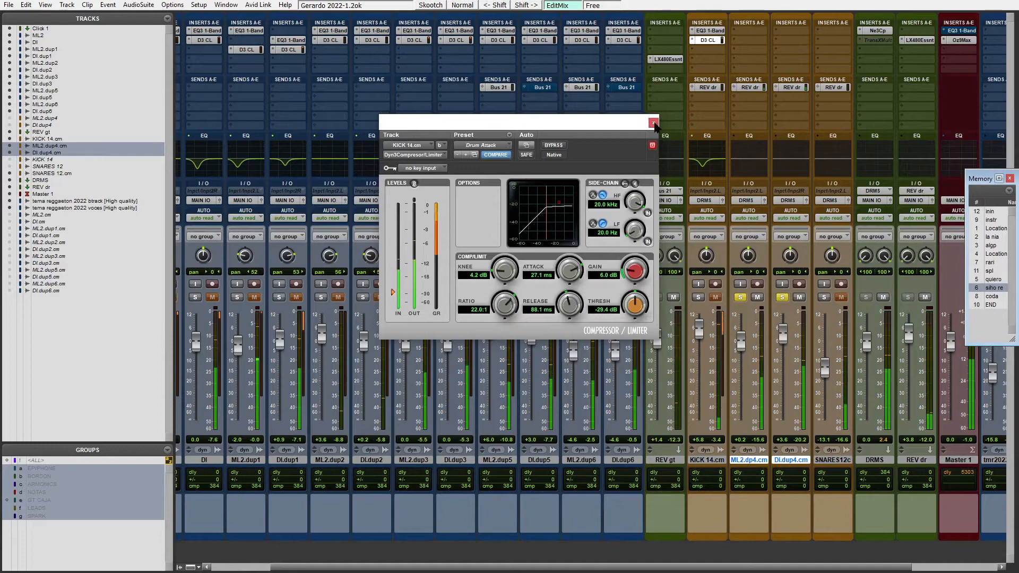
{"action": "left_click", "coordinate": [653, 122]}
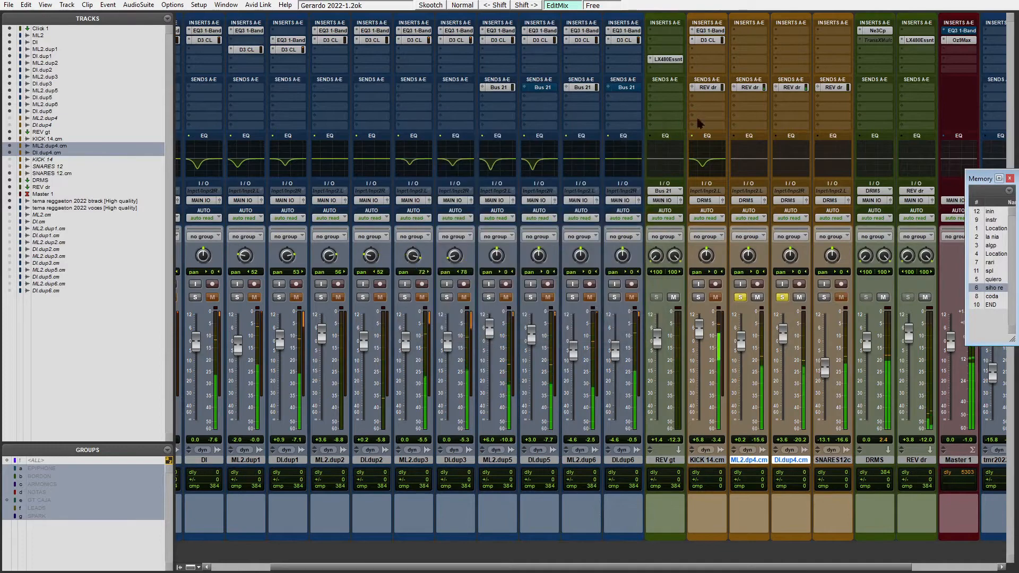
Insert Dyn3 Compressor/Limiter in the second insert slot of ML2.dup4.cm and DI.dup4.cm, setting ML2.dup4.cm's threshold to -43.0 dB and gain to 6.3 dB
{"action": "left_click", "coordinate": [750, 39]}
{"action": "type", "text": "slim"}
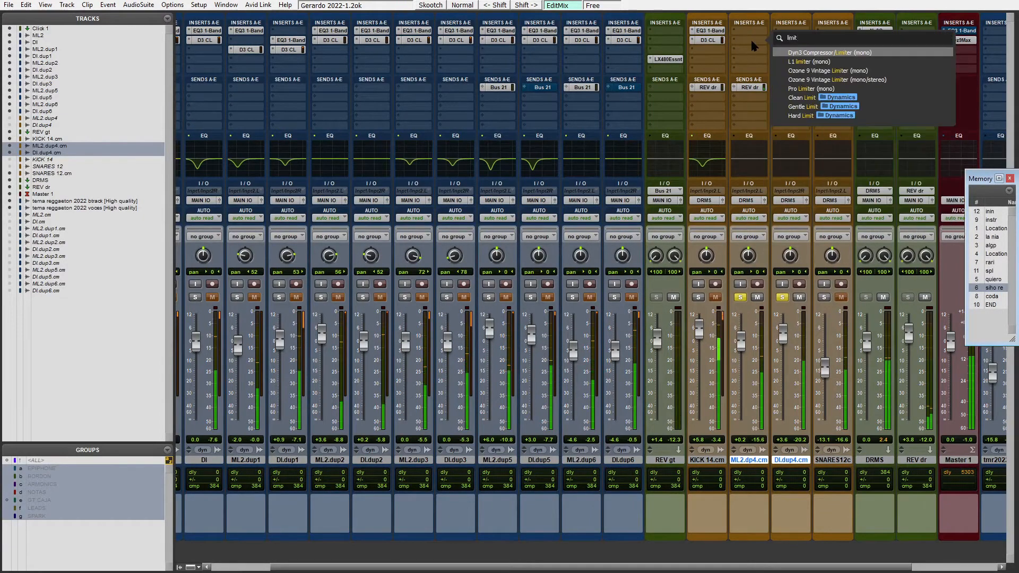
{"action": "key", "text": "Return"}
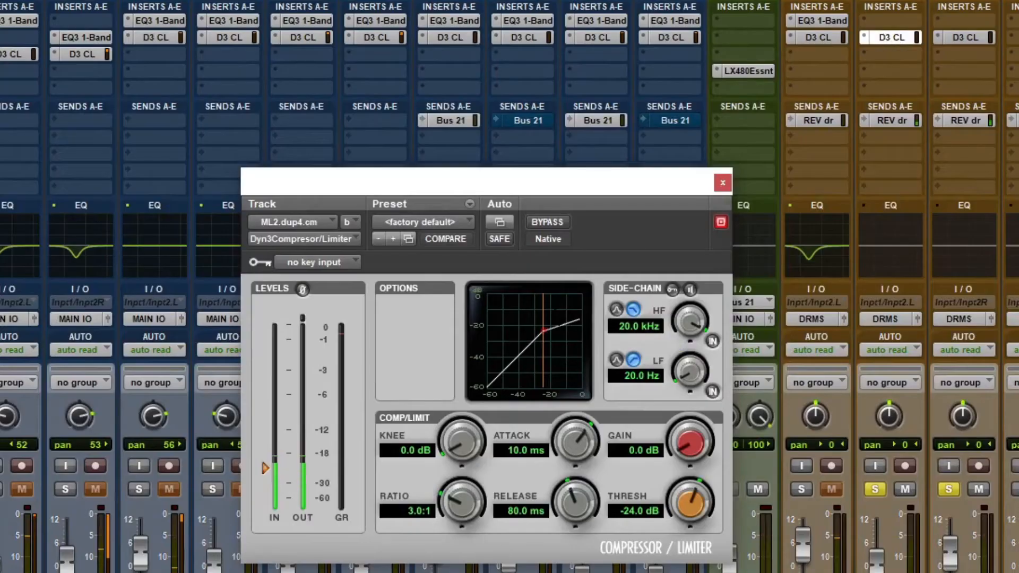
{"action": "left_click_drag", "start_coordinate": [683, 491], "coordinate": [687, 510]}
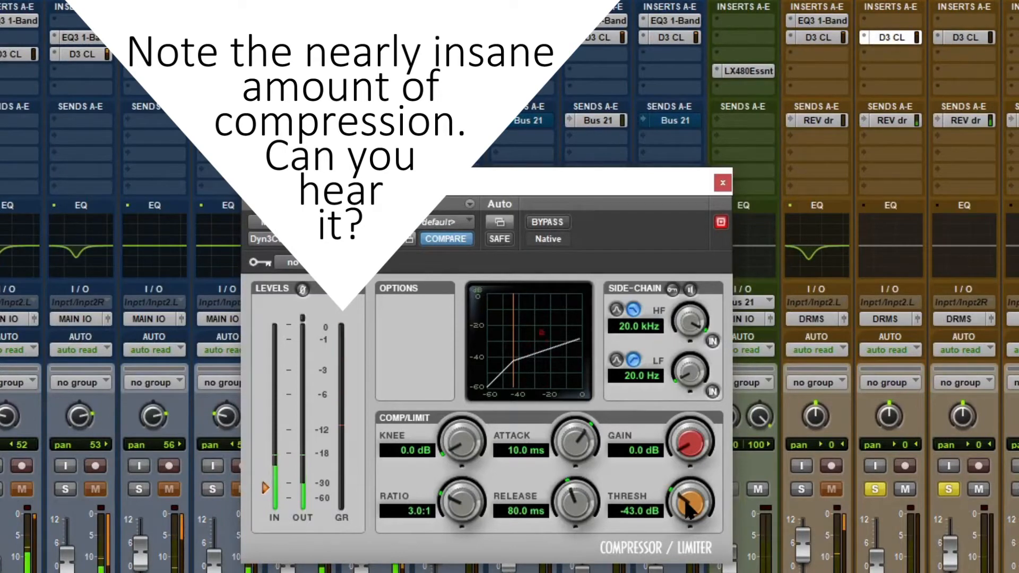
{"action": "left_click_drag", "start_coordinate": [694, 452], "coordinate": [696, 445]}
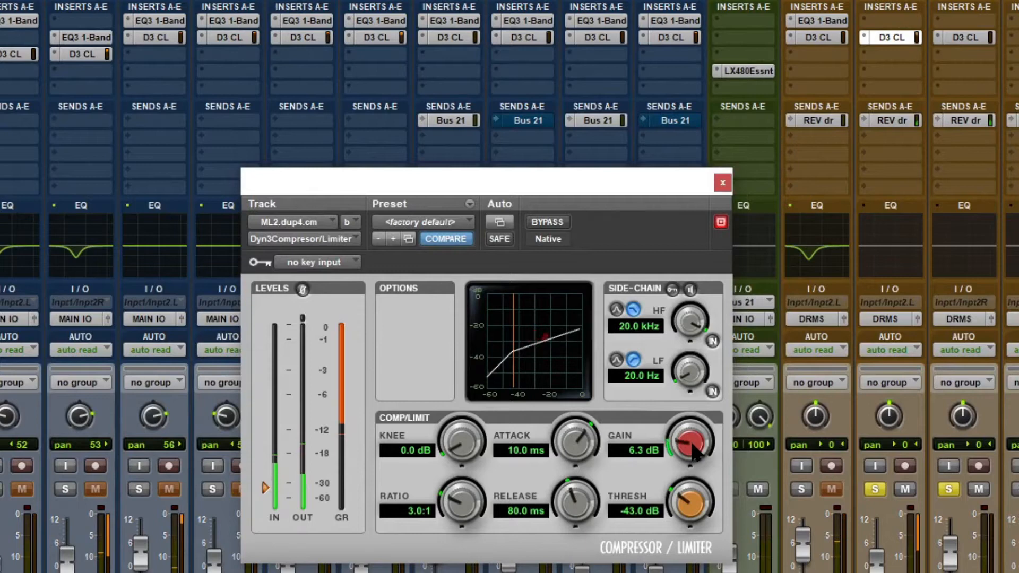
Compare the compression on ML2.dup4.cm repeatedly with bypass
{"action": "left_click", "coordinate": [543, 225]}
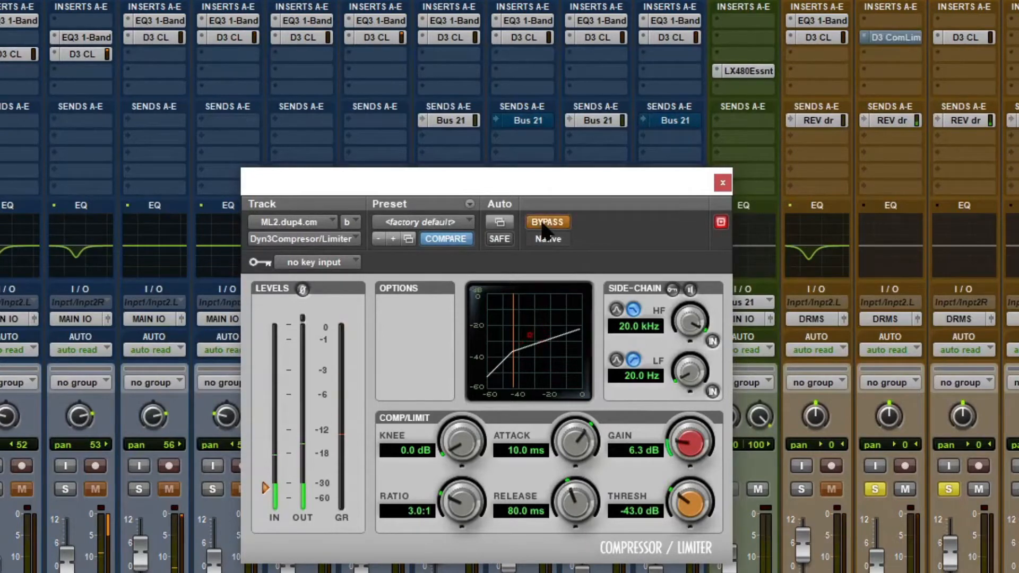
{"action": "left_click", "coordinate": [543, 225]}
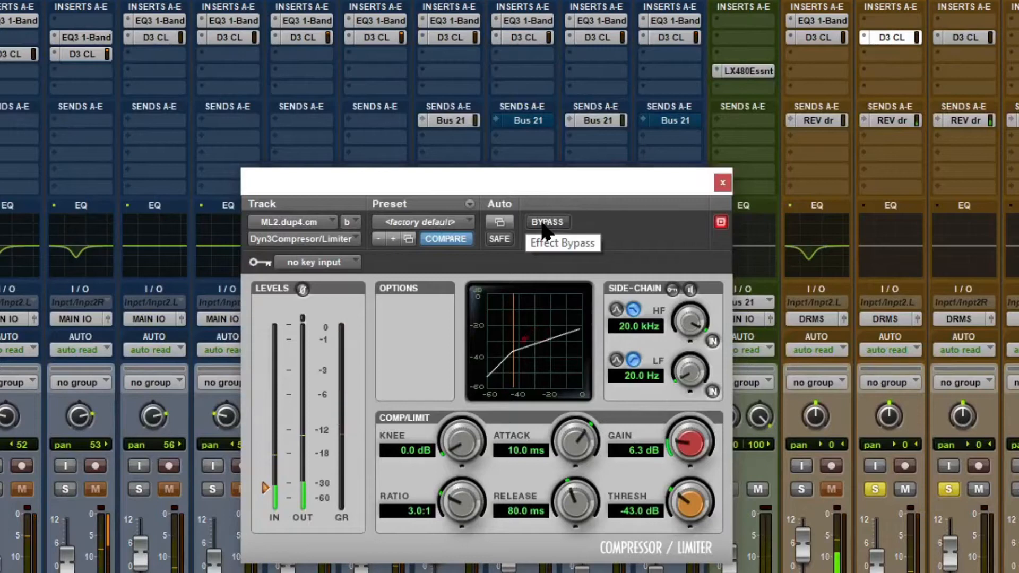
{"action": "left_click", "coordinate": [544, 226]}
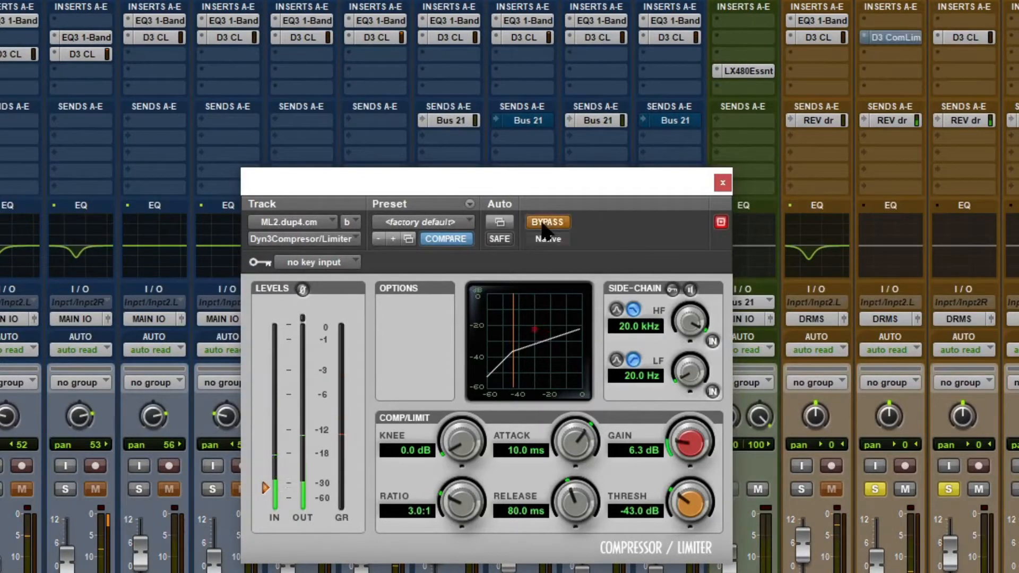
{"action": "left_click", "coordinate": [544, 224]}
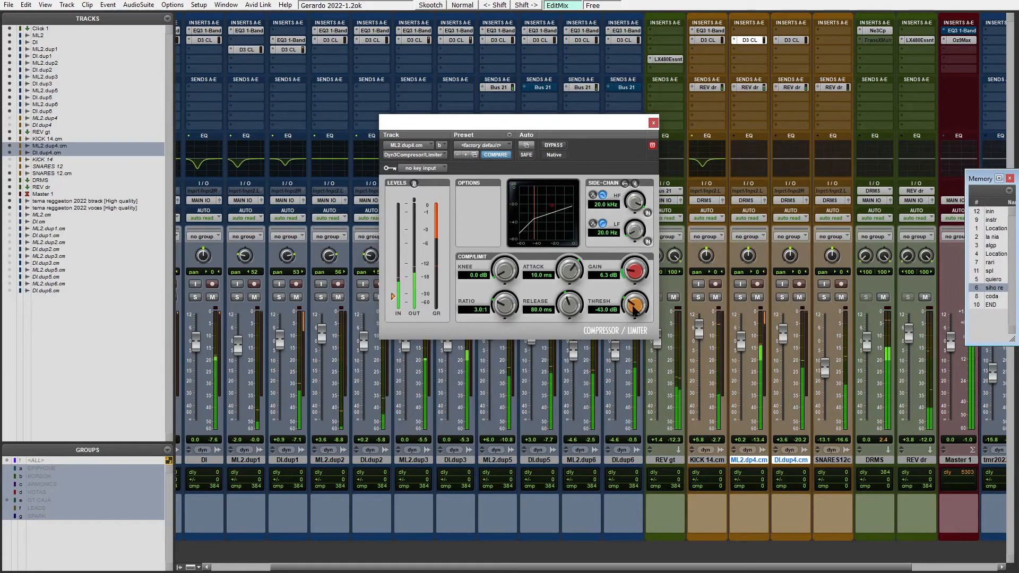
Set ML2.dup4.cm's compressor threshold to -36.7 dB, shorten its release to about 19.5 ms, and audition it soloed and in the mix
{"action": "left_click_drag", "start_coordinate": [636, 306], "coordinate": [568, 306]}
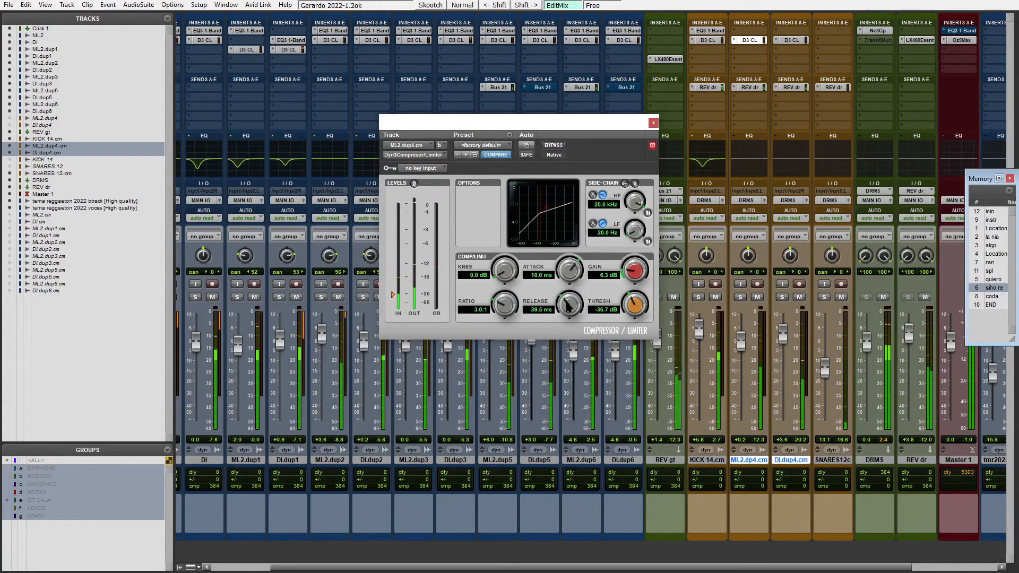
{"action": "scroll", "coordinate": [566, 301], "scroll_direction": "down", "scroll_amount": 5}
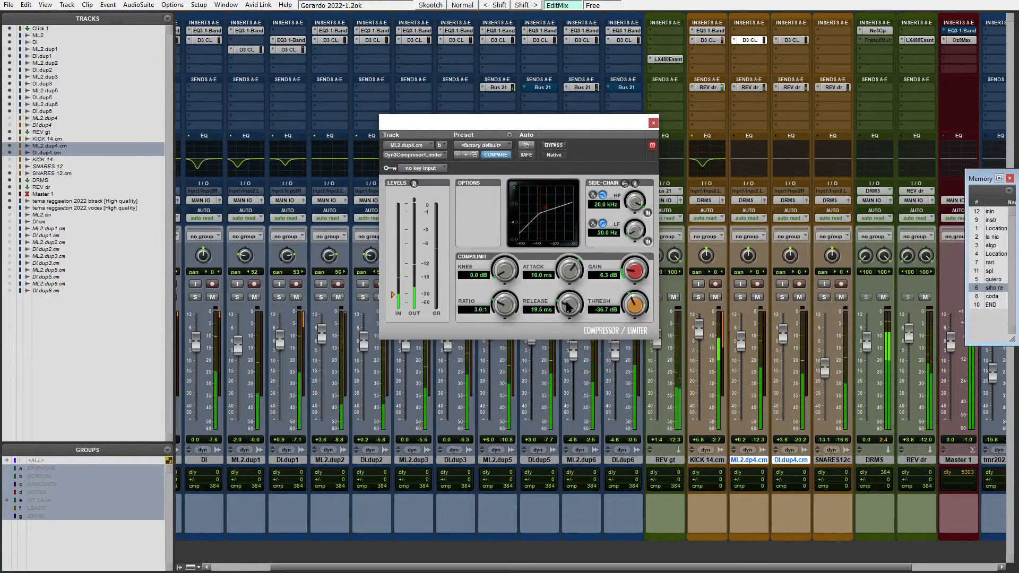
{"action": "key", "text": "shift+s"}
{"action": "scroll", "coordinate": [567, 306], "scroll_direction": "down", "scroll_amount": 2}
{"action": "key", "text": "shift+s"}
Insert EQ3 1-Band in the first insert slot of ML2.dup4.cm and DI.dup4.cm, and cut ML2.dup4.cm by 6.5 dB at 50.5 Hz
{"action": "left_click", "coordinate": [759, 30]}
{"action": "type", "text": "eq"}
{"action": "key", "text": "Return"}
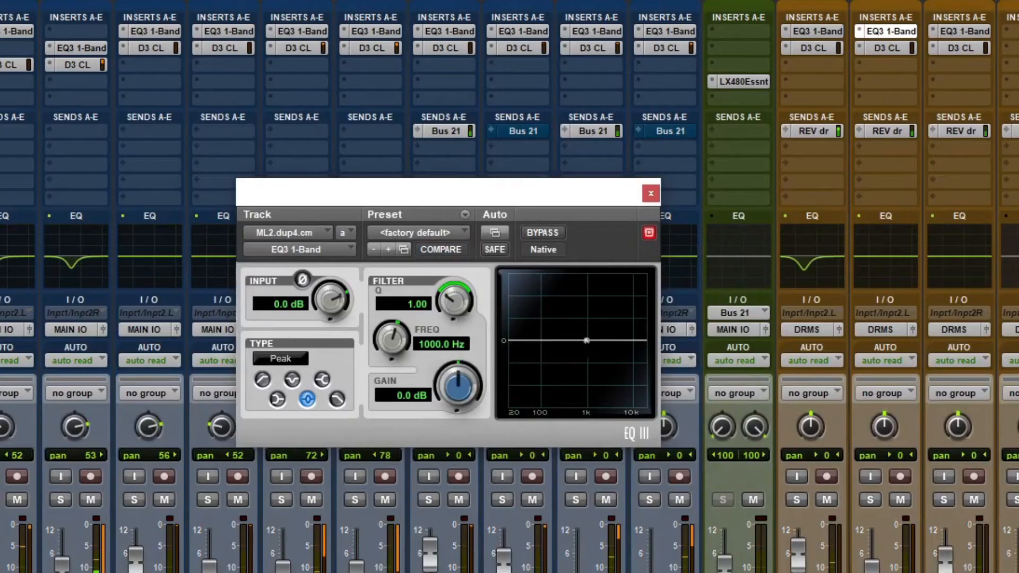
{"action": "key", "text": "shift+s"}
{"action": "left_click_drag", "start_coordinate": [587, 341], "coordinate": [526, 364]}
Compare ML2.dup4.cm's EQ cut with bypass, both soloed and in the full mix, and close the EQ
{"action": "left_click", "coordinate": [549, 237]}
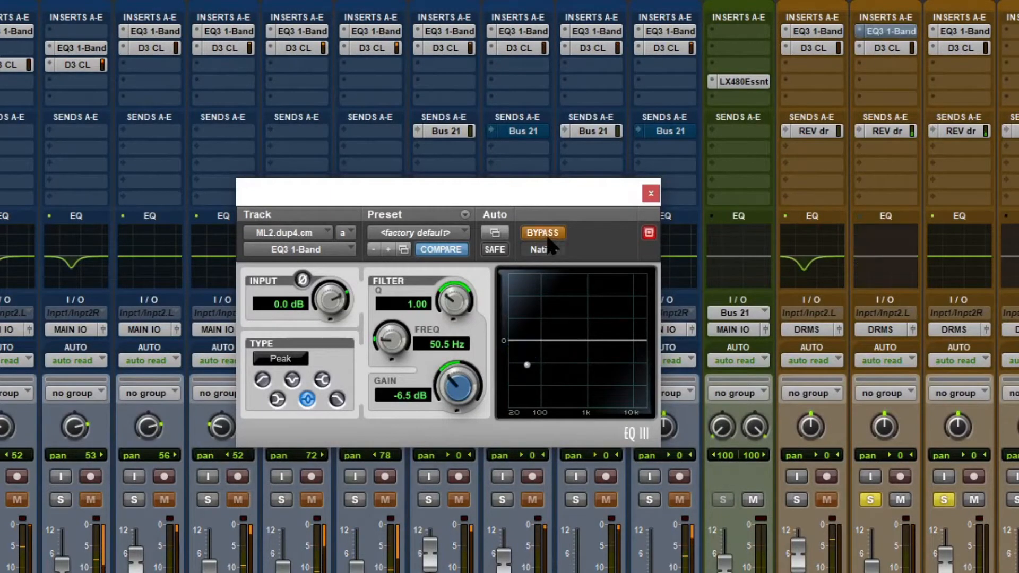
{"action": "left_click", "coordinate": [549, 236]}
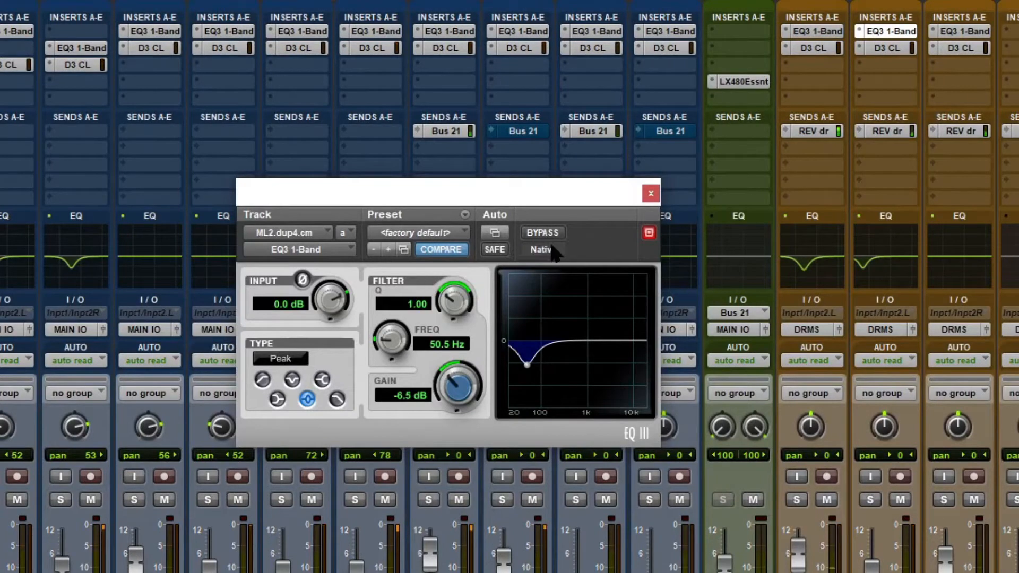
{"action": "left_click", "coordinate": [547, 238]}
{"action": "left_click", "coordinate": [547, 238]}
{"action": "left_click", "coordinate": [649, 194]}
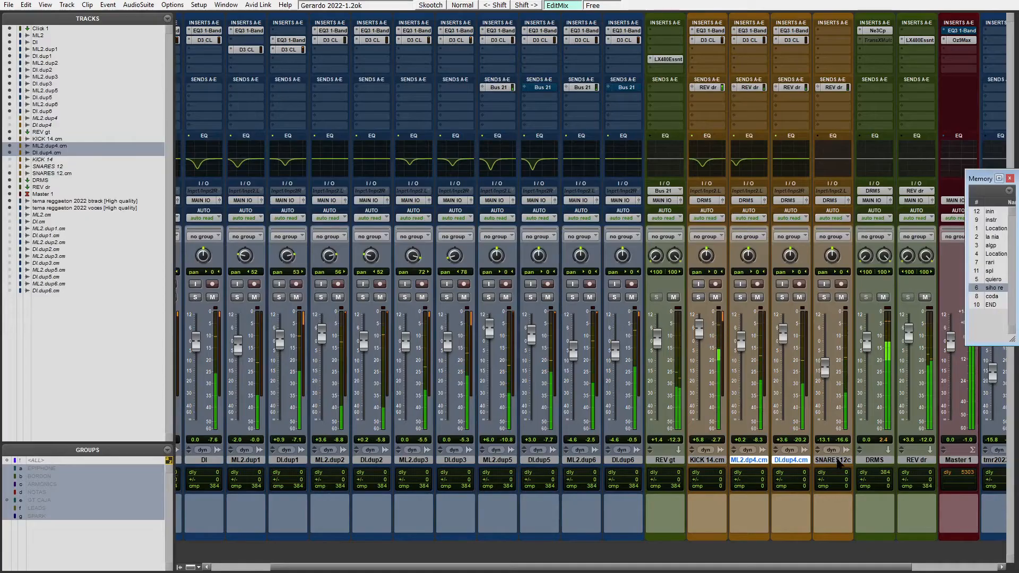
Solo SNARES 12.cm, examine its clips in the Edit window, and return to the mixer
{"action": "left_click", "coordinate": [837, 461]}
{"action": "key", "text": "shift+s"}
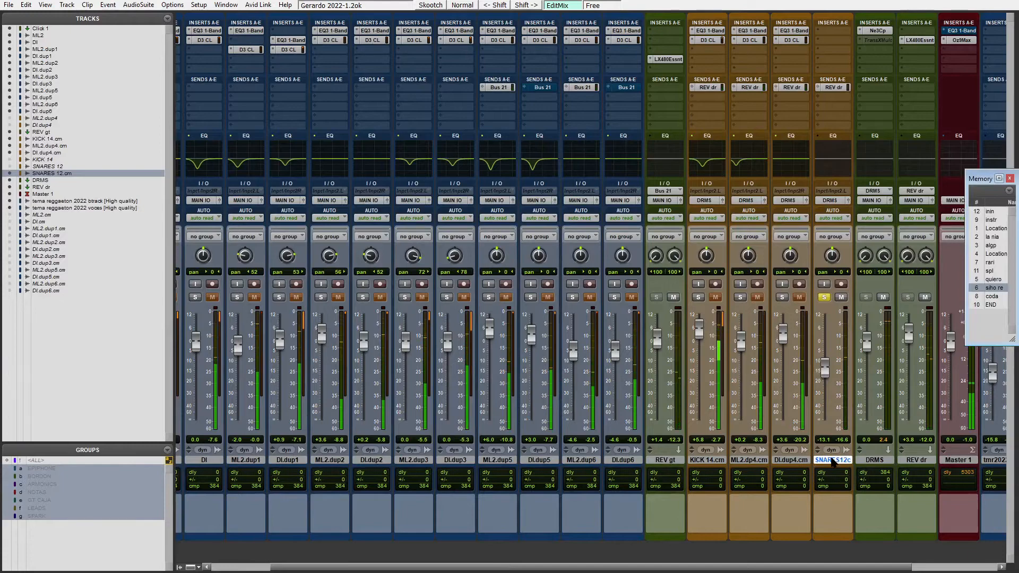
{"action": "key", "text": "ctrl+equal"}
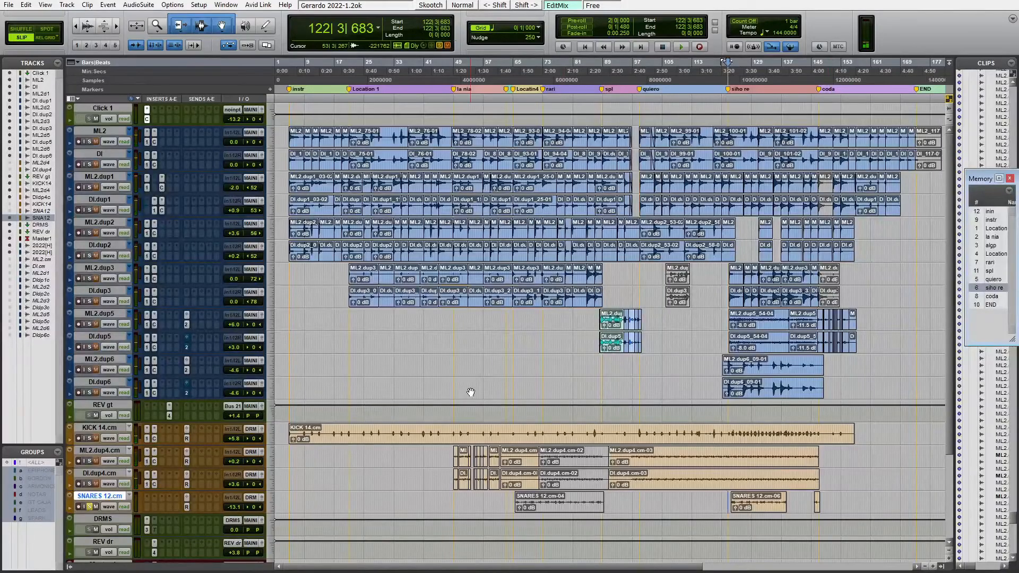
{"action": "scroll", "coordinate": [574, 380], "scroll_direction": "down", "scroll_amount": 5}
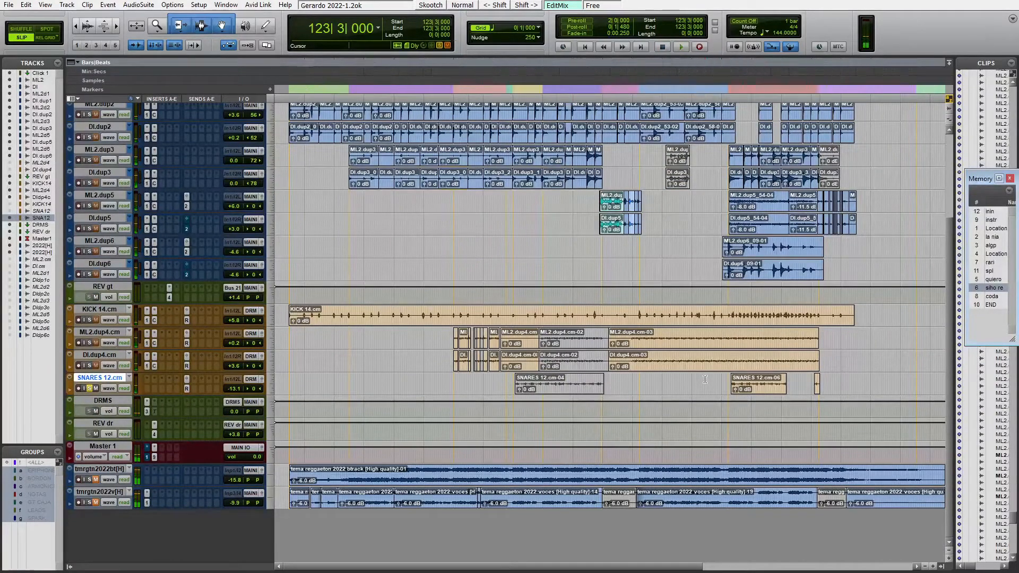
{"action": "key", "text": "ctrl+equal"}
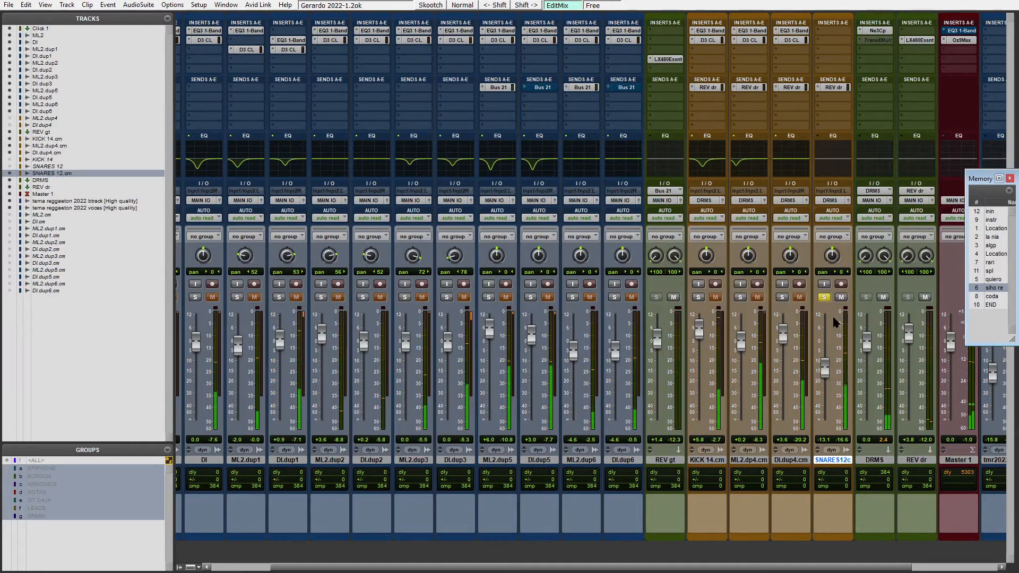
Show the hidden SNARES 12 track to inspect its inserts, hide it again, and unsolo SNARES 12.cm
{"action": "double_click", "coordinate": [837, 461]}
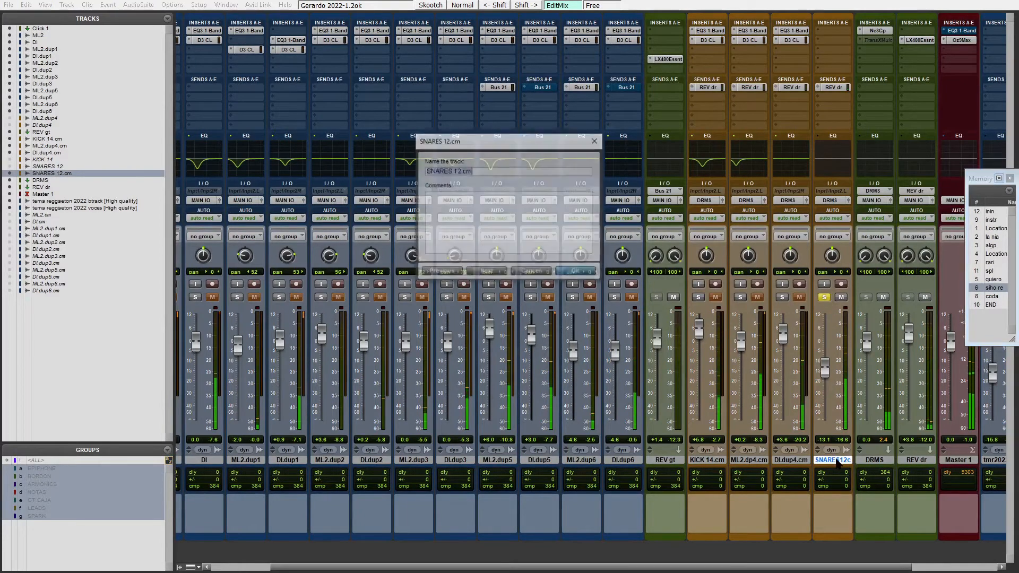
{"action": "key", "text": "Escape"}
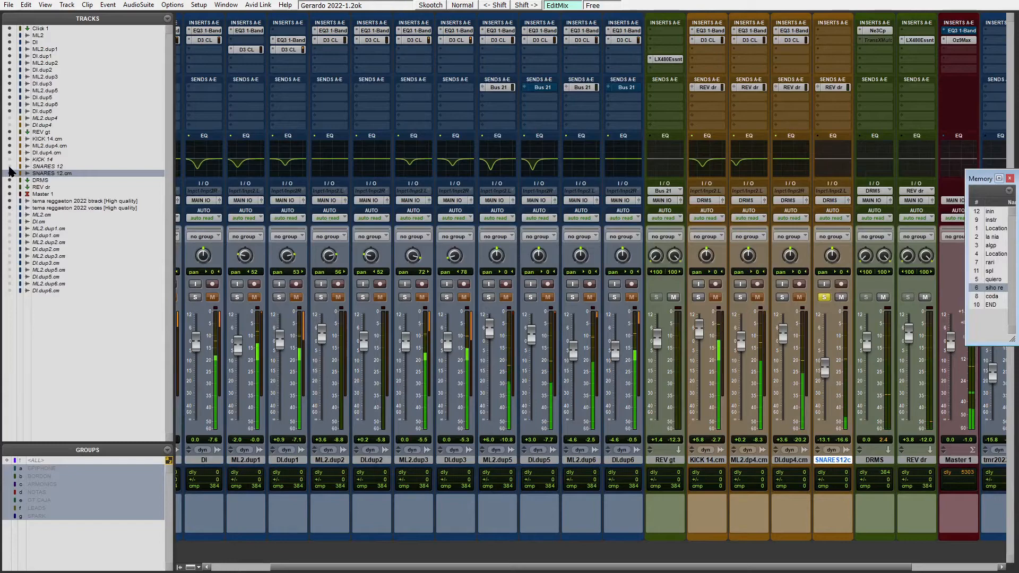
{"action": "left_click", "coordinate": [9, 166]}
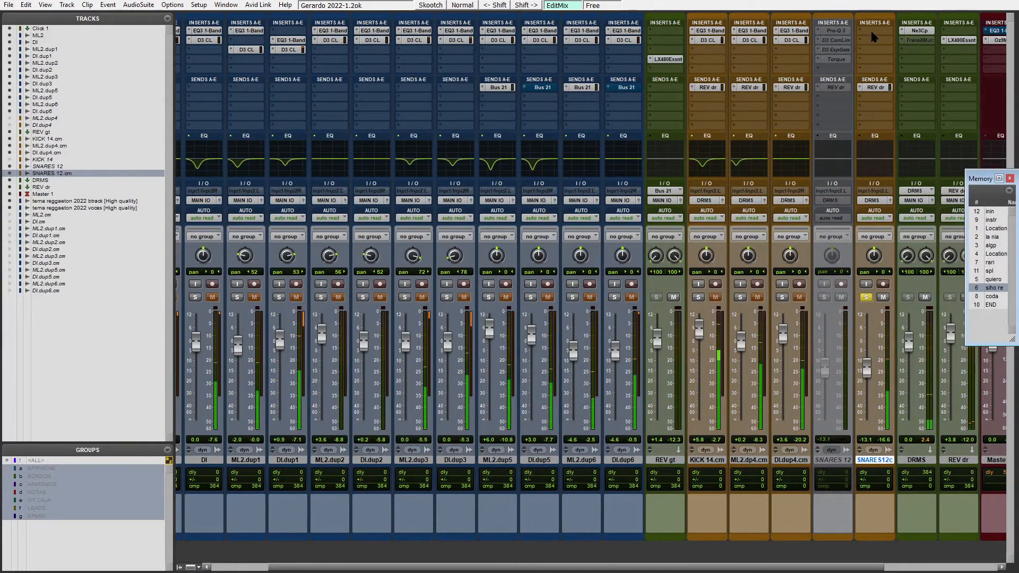
{"action": "left_click", "coordinate": [9, 166]}
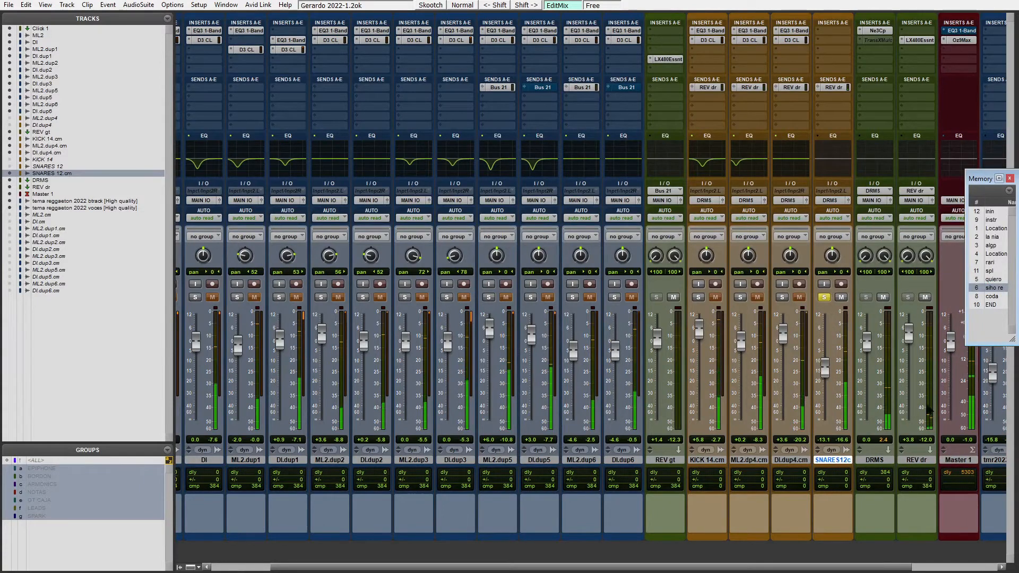
{"action": "key", "text": "shift+s"}
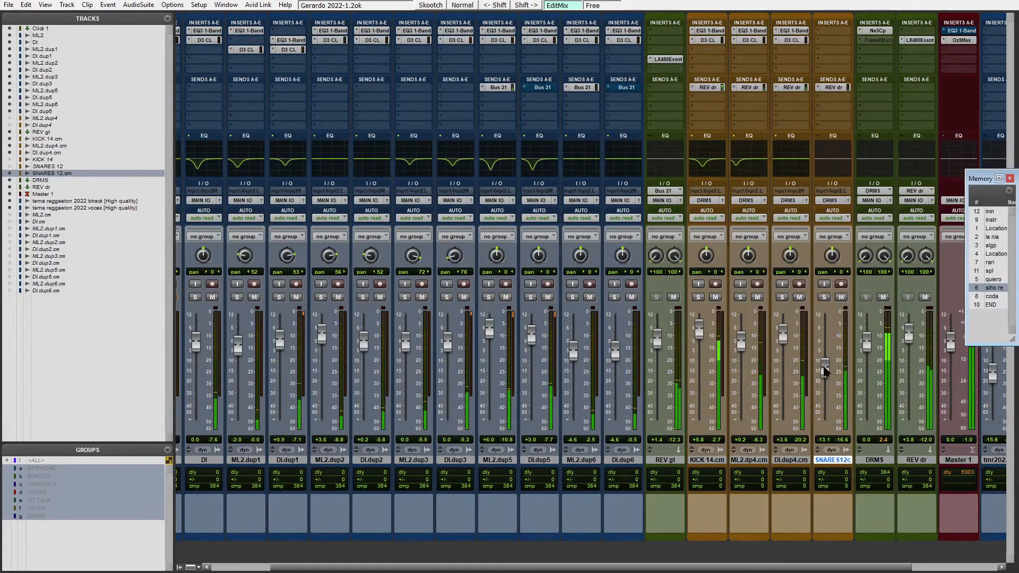
Raise SNARES 12.cm's fader to +1.6 dB and audition the track soloed and in the full mix
{"action": "left_click_drag", "start_coordinate": [826, 372], "coordinate": [826, 344]}
{"action": "key", "text": "shift+s"}
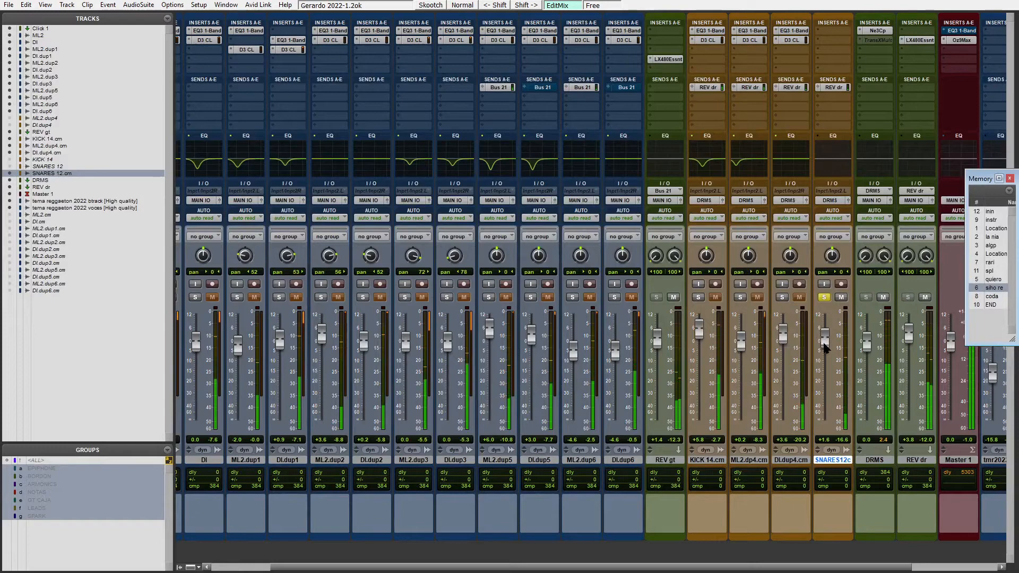
{"action": "left_click", "coordinate": [823, 297]}
{"action": "left_click", "coordinate": [839, 298]}
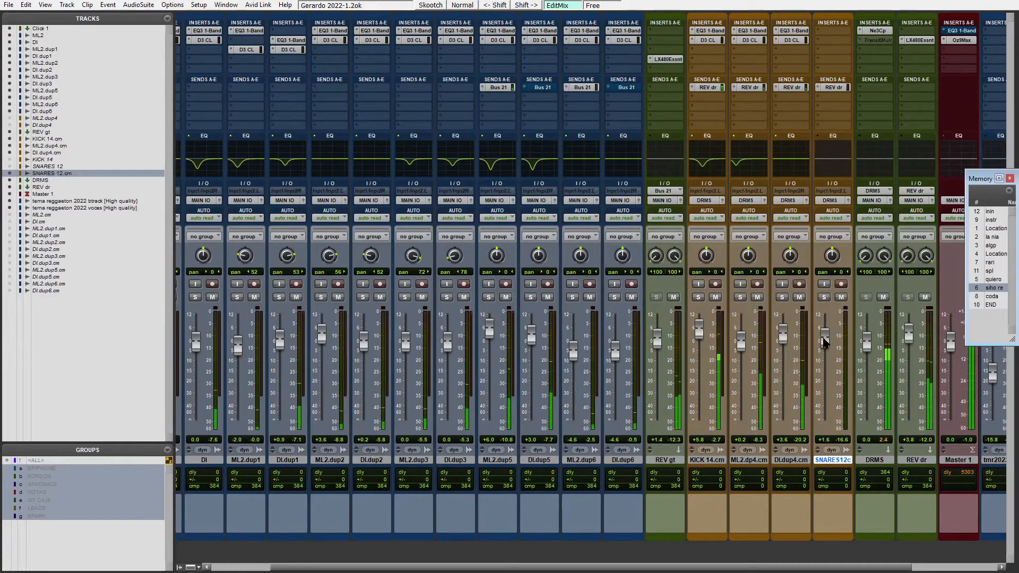
Audition the mix without the SNARES 12.cm-06 clip by cutting it, paste it back at bar 123, and return to the mixer
{"action": "key", "text": "ctrl+equal"}
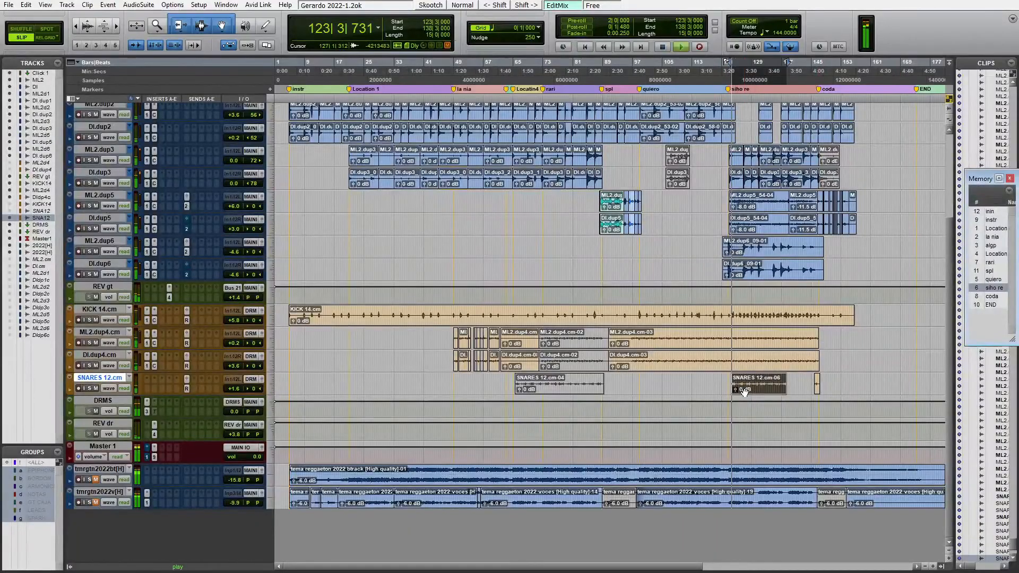
{"action": "key", "text": "ctrl+equal"}
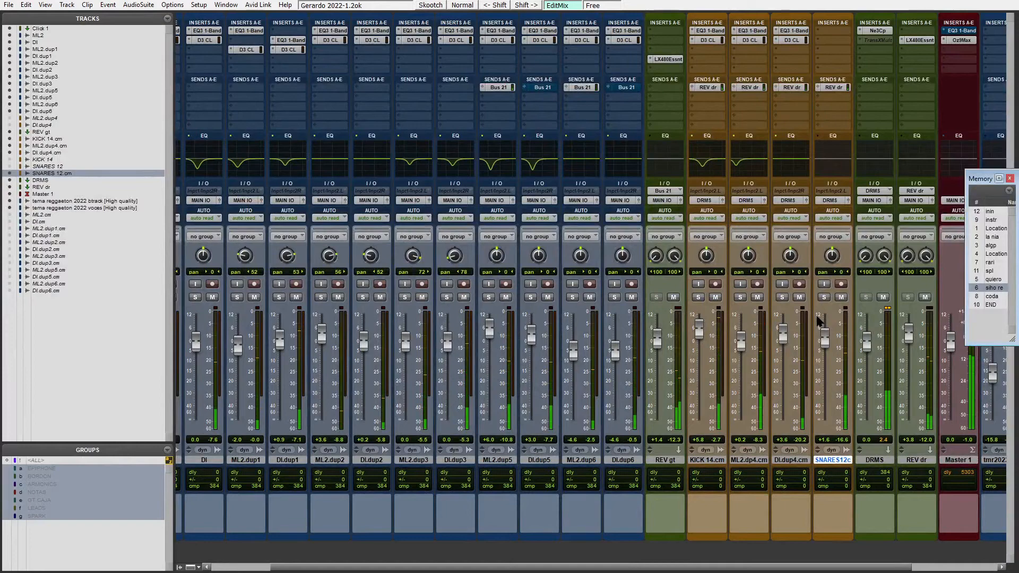
{"action": "key", "text": "ctrl+equal"}
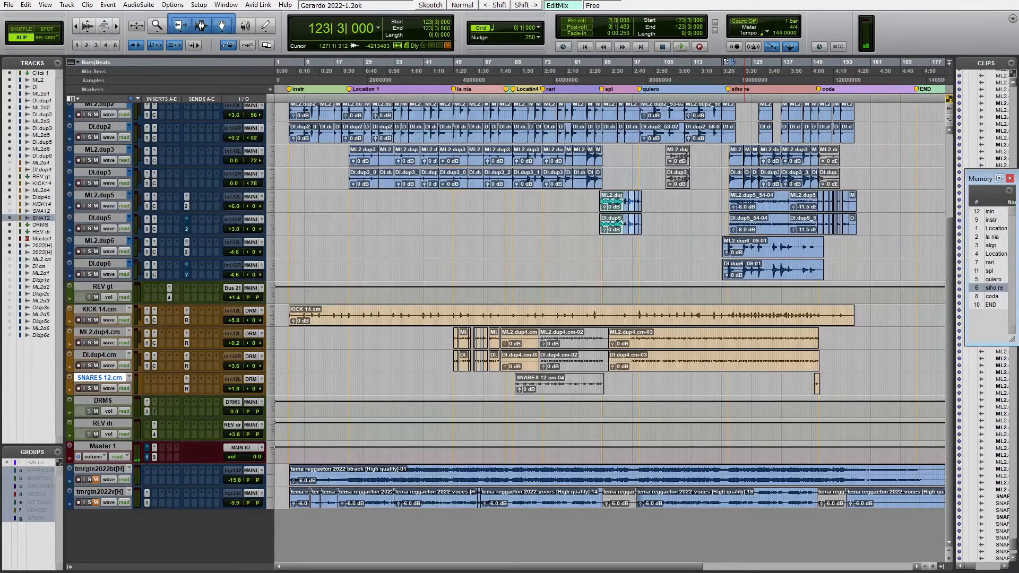
{"action": "key", "text": "ctrl+equal"}
{"action": "key", "text": "ctrl+equal"}
{"action": "key", "text": "ctrl+v"}
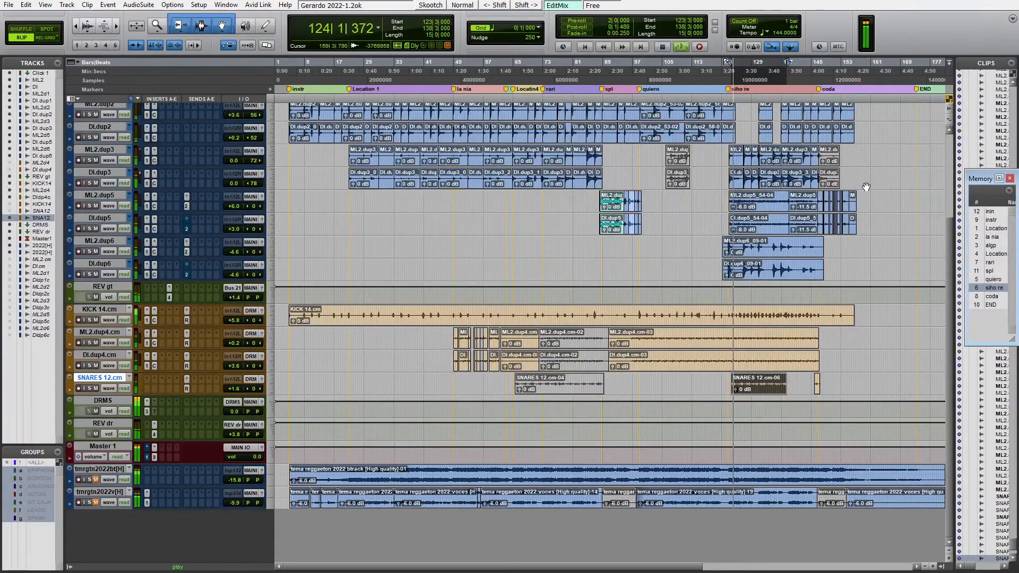
{"action": "key", "text": "ctrl+equal"}
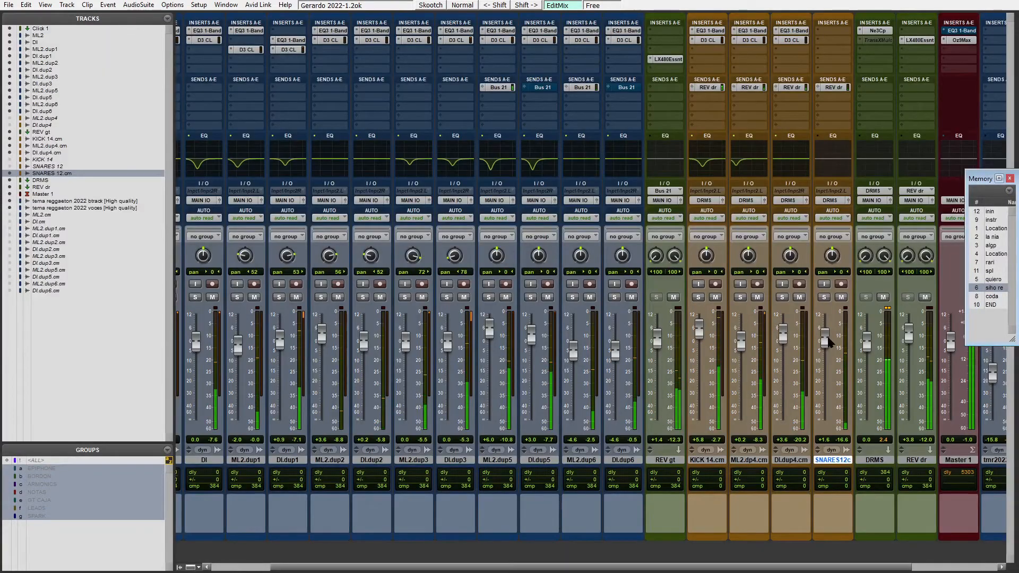
Insert EQ3 1-Band in the soloed SNARES 12.cm's first insert slot, cut 6.3 dB at 222.8 Hz, and compare it with bypass
{"action": "left_click", "coordinate": [823, 297]}
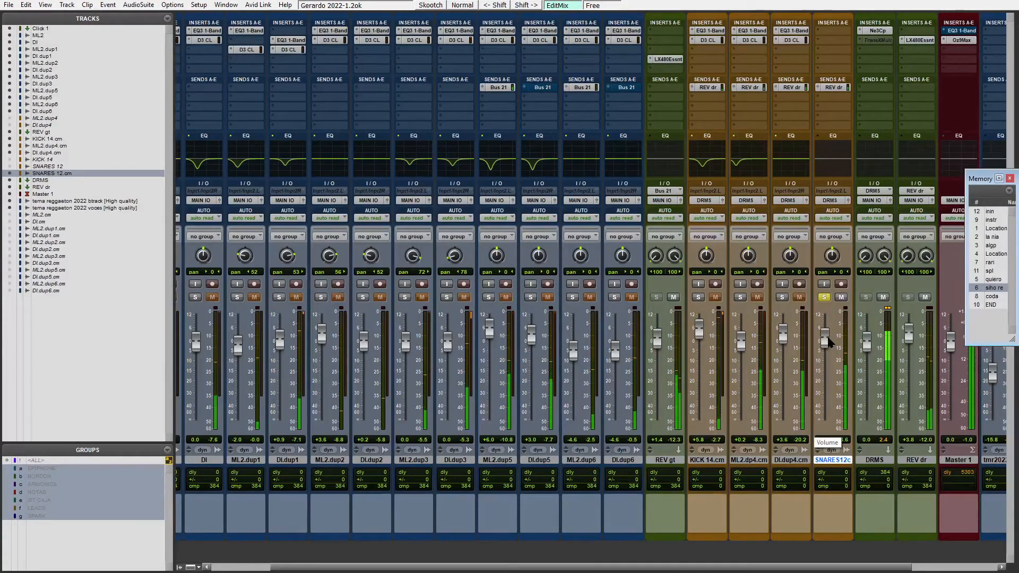
{"action": "left_click", "coordinate": [832, 29]}
{"action": "type", "text": "eq"}
{"action": "key", "text": "Return"}
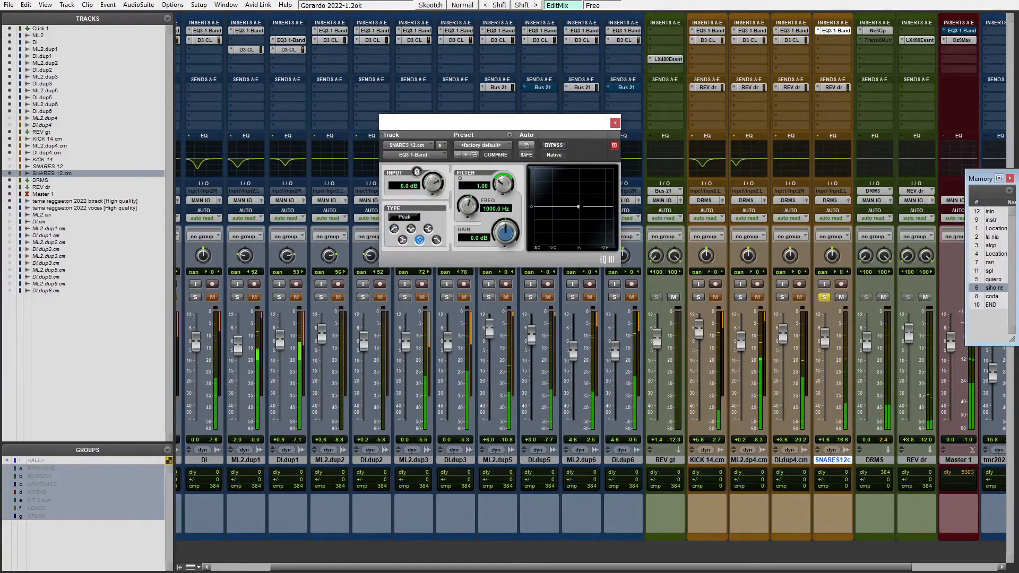
{"action": "left_click_drag", "start_coordinate": [579, 207], "coordinate": [559, 221]}
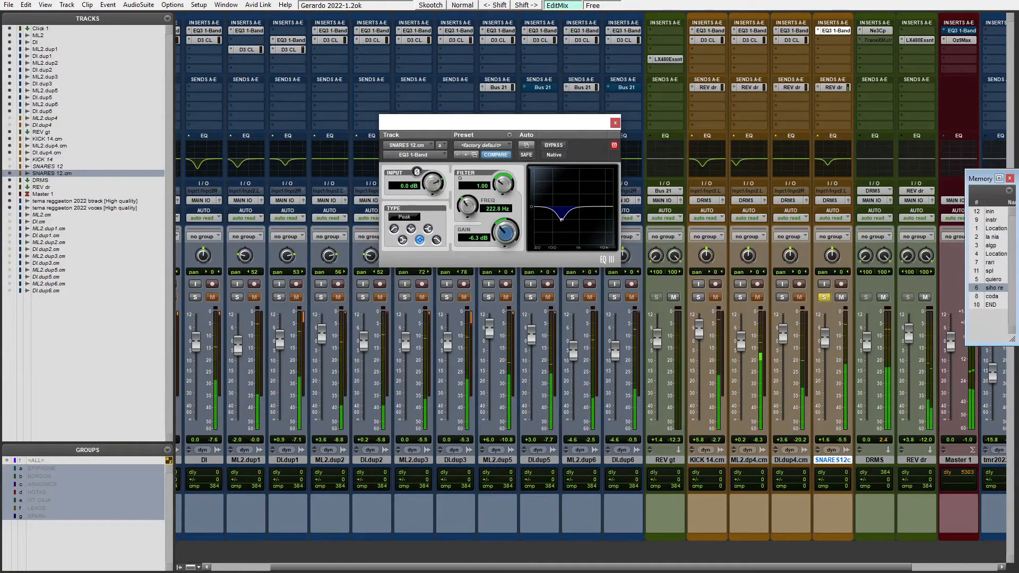
{"action": "left_click", "coordinate": [550, 147]}
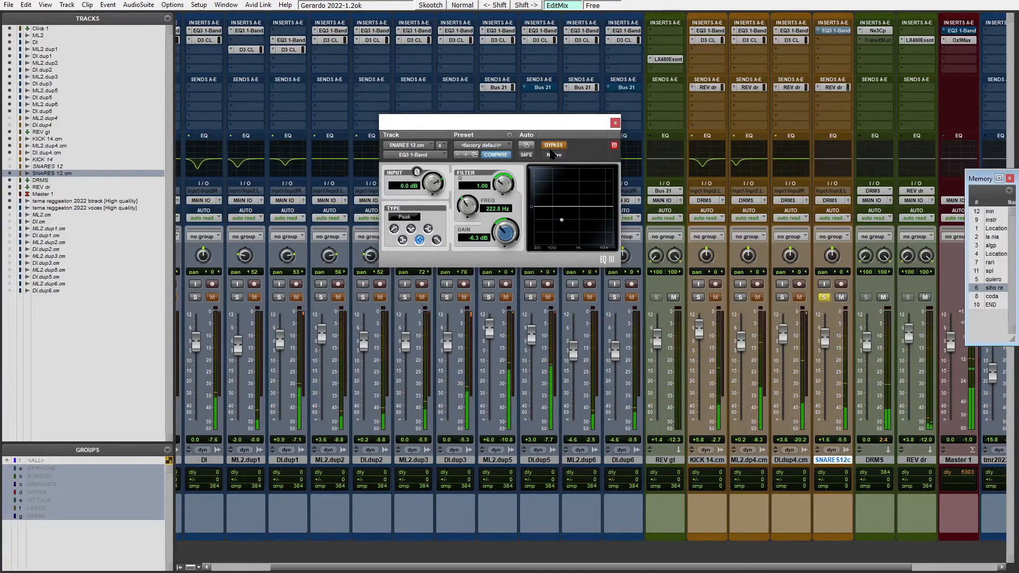
{"action": "left_click", "coordinate": [551, 147]}
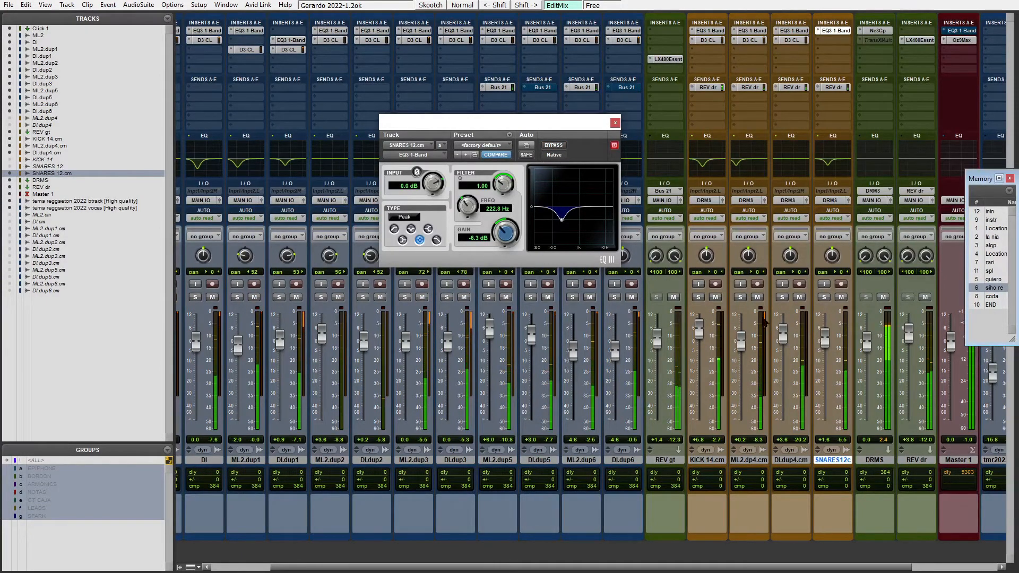
Try a deeper 11.9 dB EQ cut on SNARES 12.cm, with the input gain raised to 4.1 dB
{"action": "left_click_drag", "start_coordinate": [499, 237], "coordinate": [497, 252]}
{"action": "left_click_drag", "start_coordinate": [440, 189], "coordinate": [444, 185]}
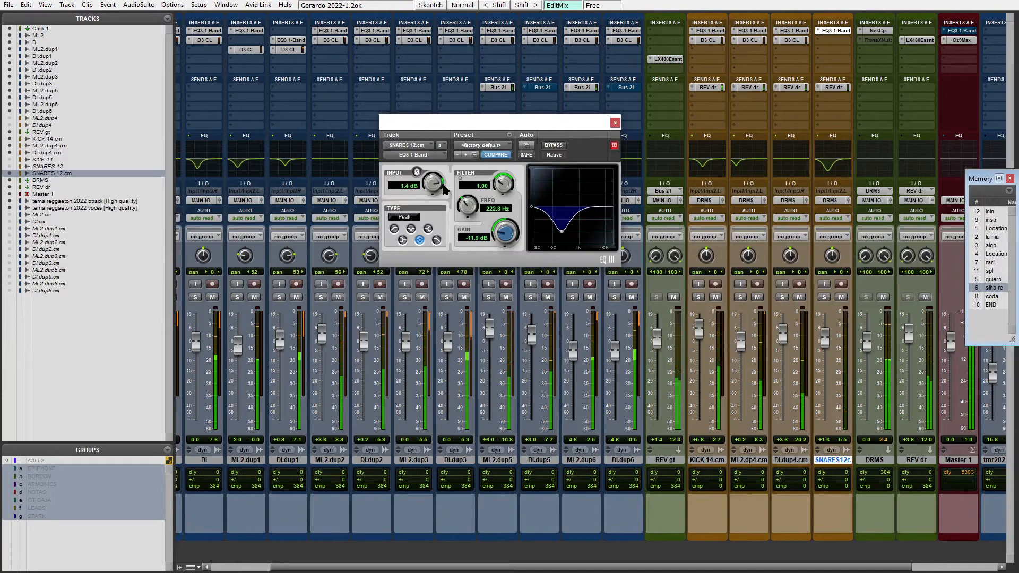
{"action": "scroll", "coordinate": [443, 185], "scroll_direction": "up", "scroll_amount": 2}
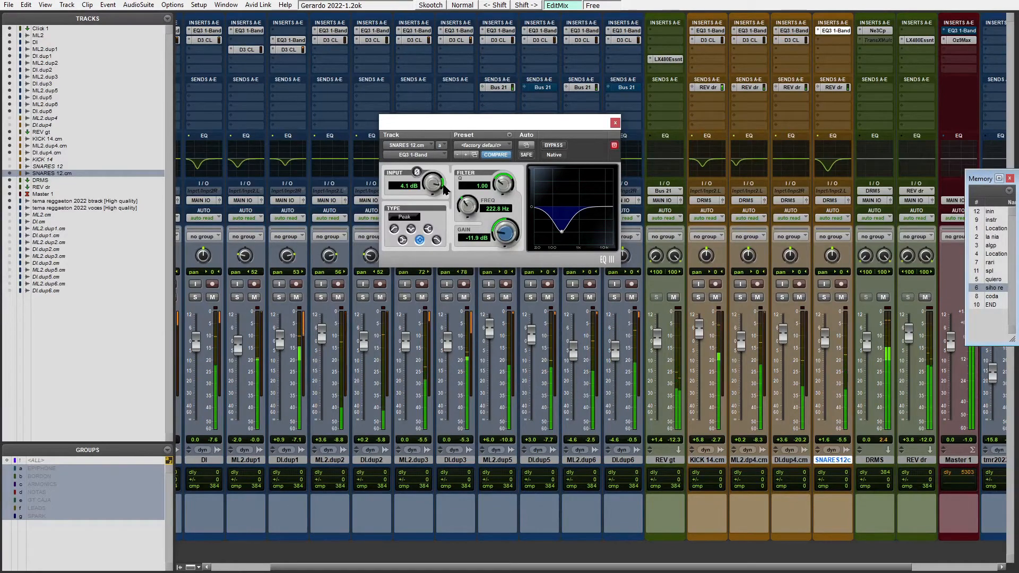
{"action": "scroll", "coordinate": [437, 187], "scroll_direction": "down", "scroll_amount": 2}
{"action": "scroll", "coordinate": [502, 232], "scroll_direction": "up", "scroll_amount": 3}
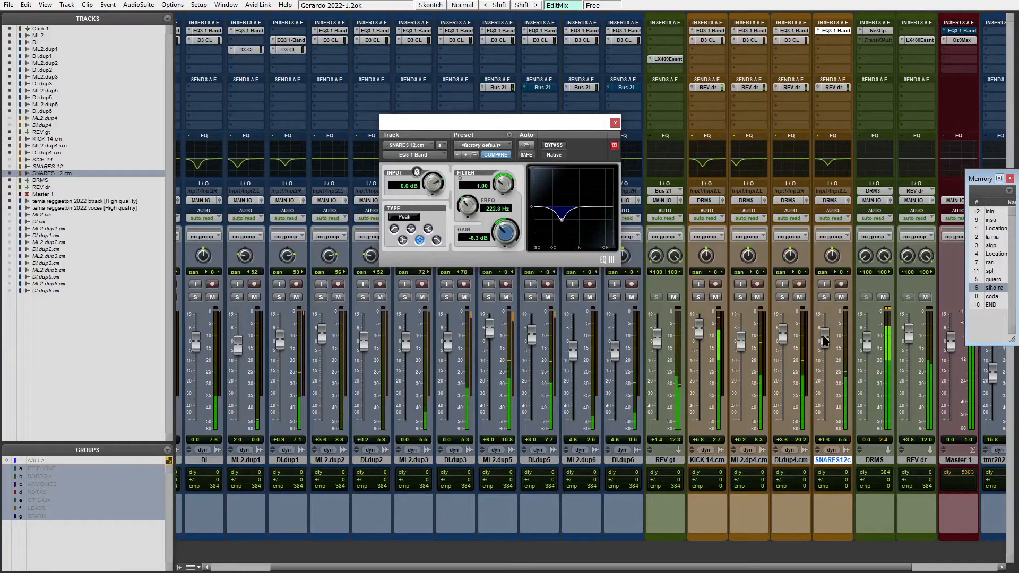
Lower SNARES 12.cm's fader to +0.7 dB, and unmute its REV dr send at a level of -17.4 dB
{"action": "left_click_drag", "start_coordinate": [825, 334], "coordinate": [826, 340]}
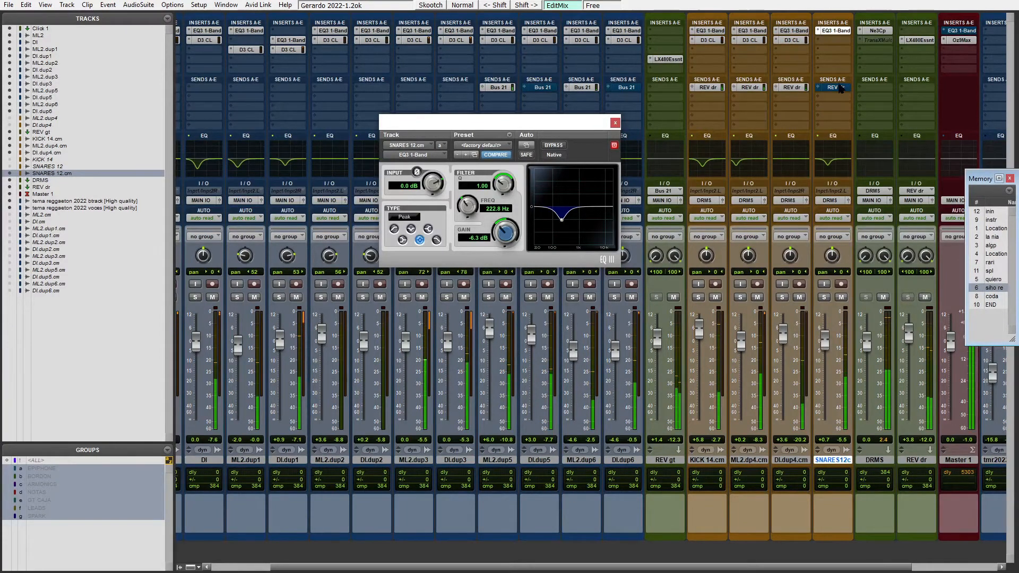
{"action": "left_click", "coordinate": [836, 88]}
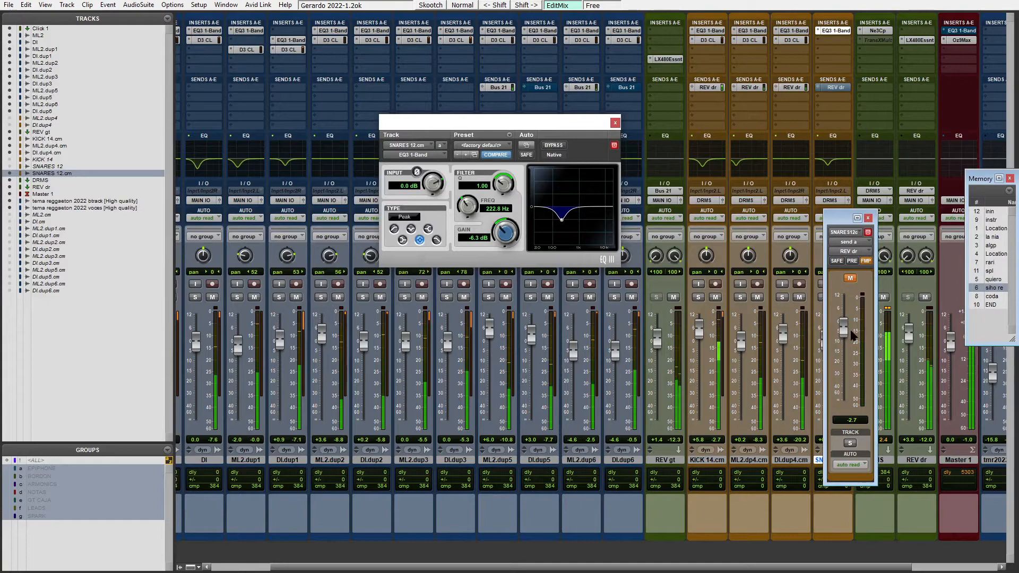
{"action": "left_click_drag", "start_coordinate": [847, 346], "coordinate": [851, 362]}
{"action": "left_click", "coordinate": [850, 278]}
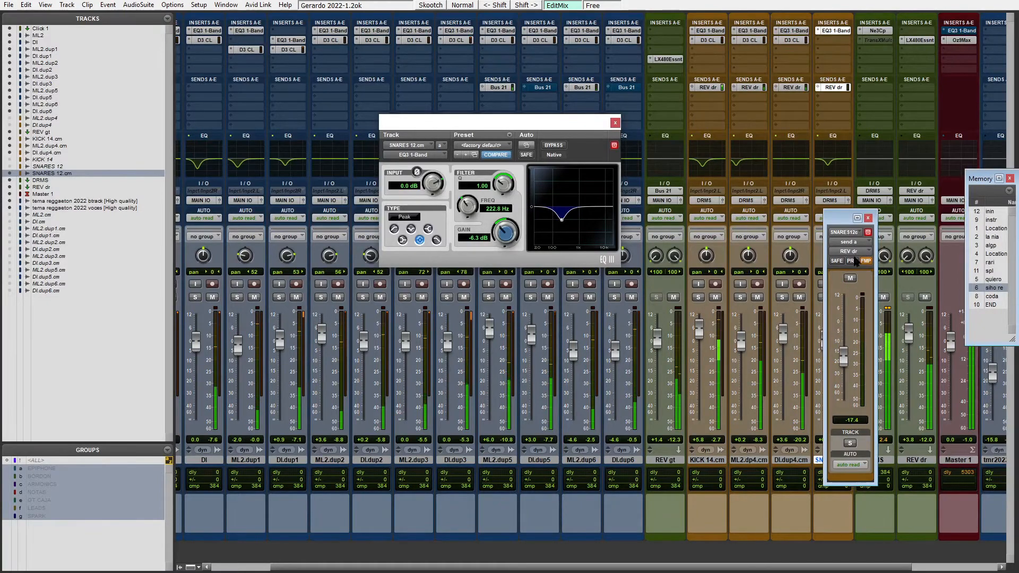
{"action": "left_click", "coordinate": [868, 218]}
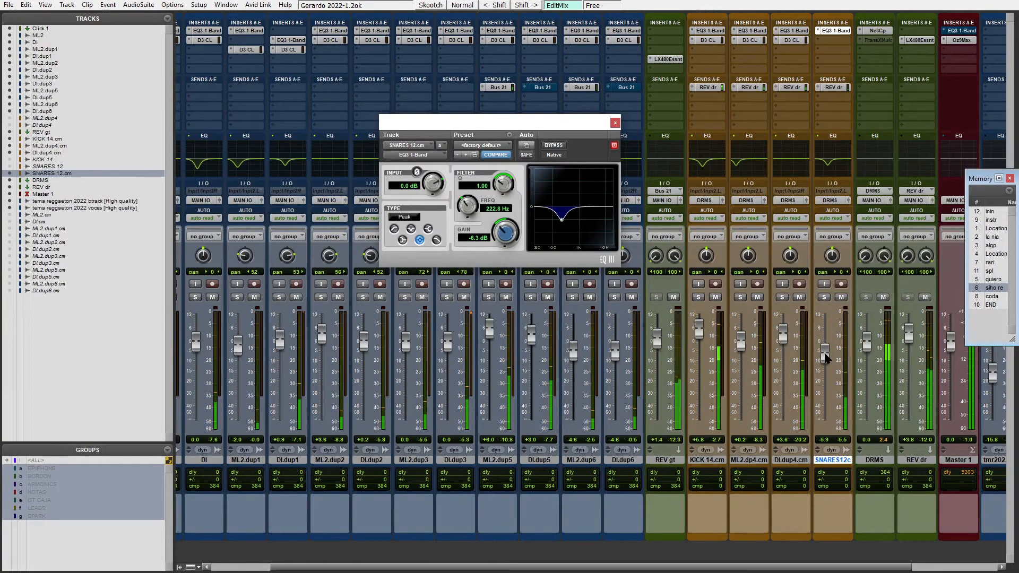
Lower SNARES 12.cm's fader to -12.6 dB, compare the mix with the track muted, and close the EQ
{"action": "left_click_drag", "start_coordinate": [826, 357], "coordinate": [831, 370]}
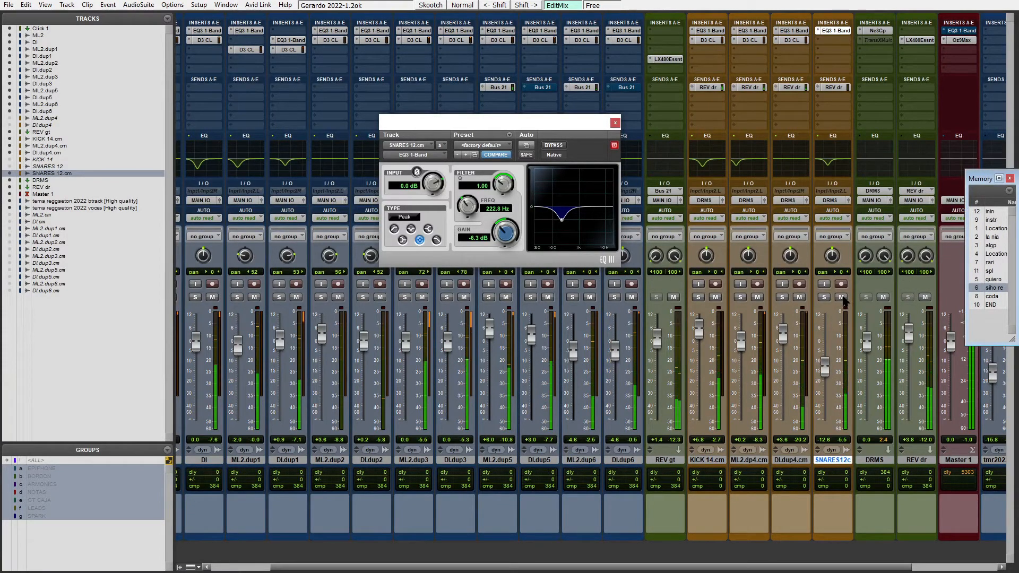
{"action": "left_click", "coordinate": [842, 298]}
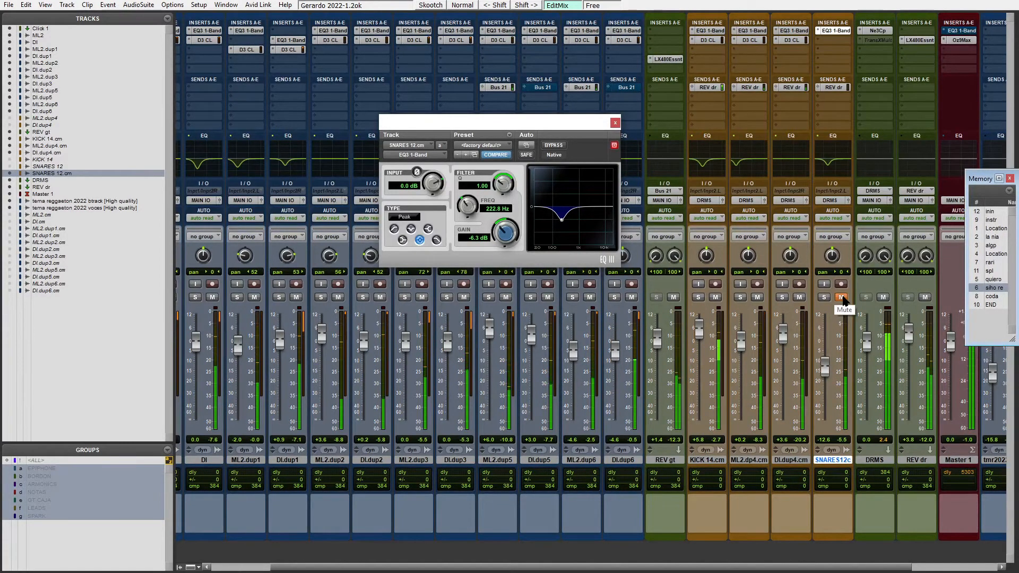
{"action": "left_click", "coordinate": [843, 298]}
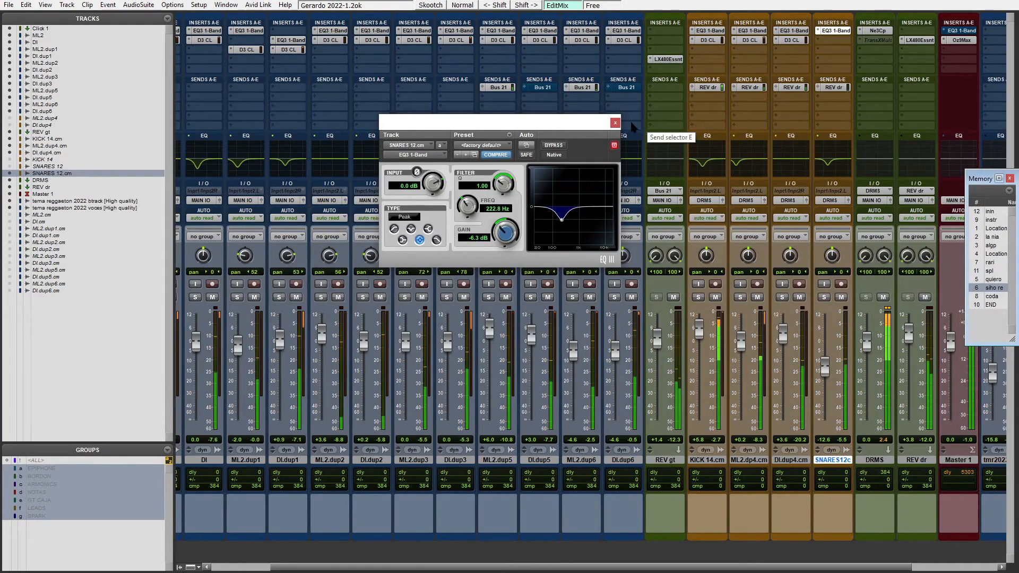
{"action": "left_click", "coordinate": [613, 123]}
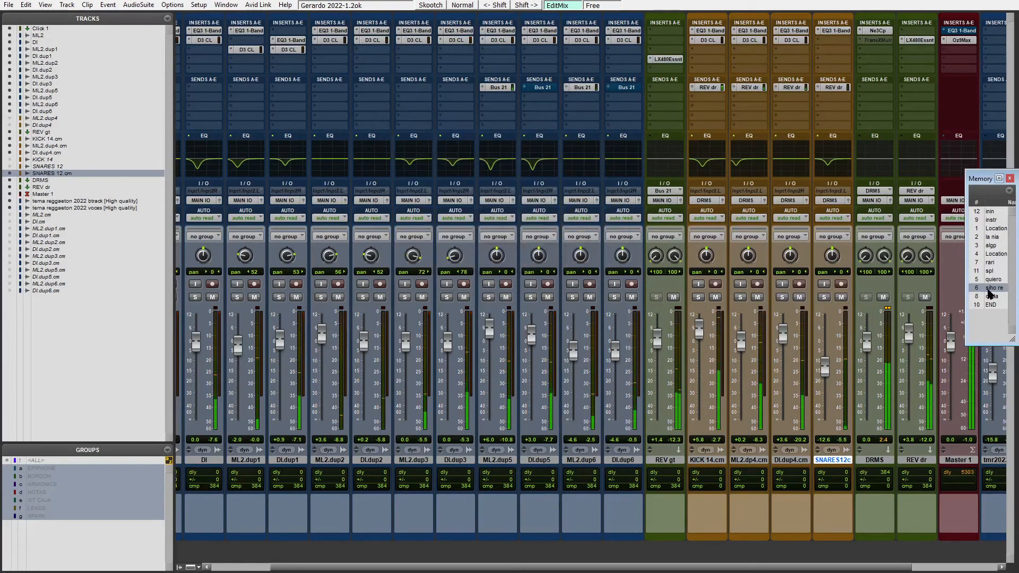
Insert Dyn3 Compressor/Limiter in SNARES 12.cm's second insert slot with -39.8 dB threshold and 6.3 dB gain, and compare it with bypass
{"action": "left_click", "coordinate": [831, 42]}
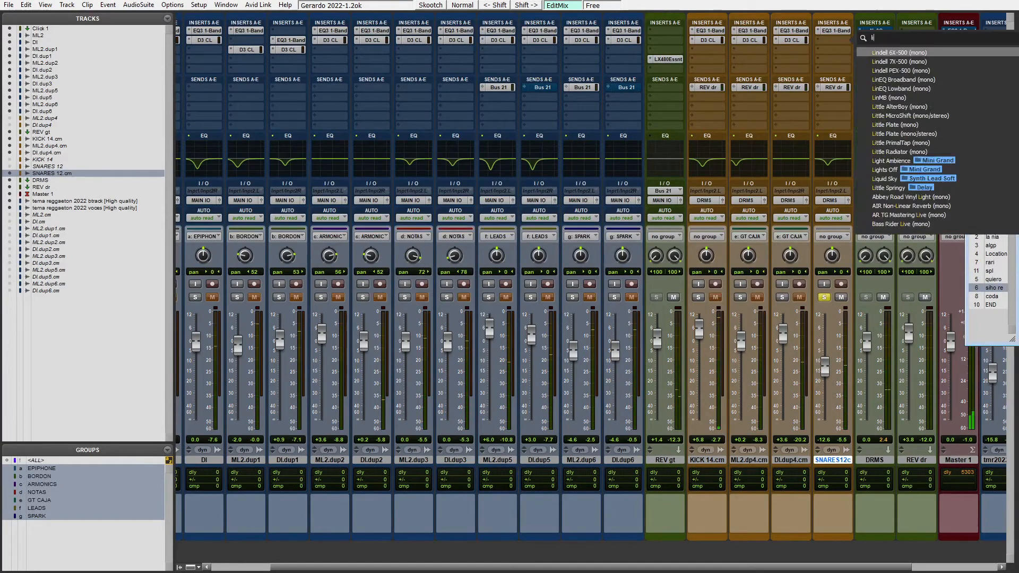
{"action": "key", "text": "Return"}
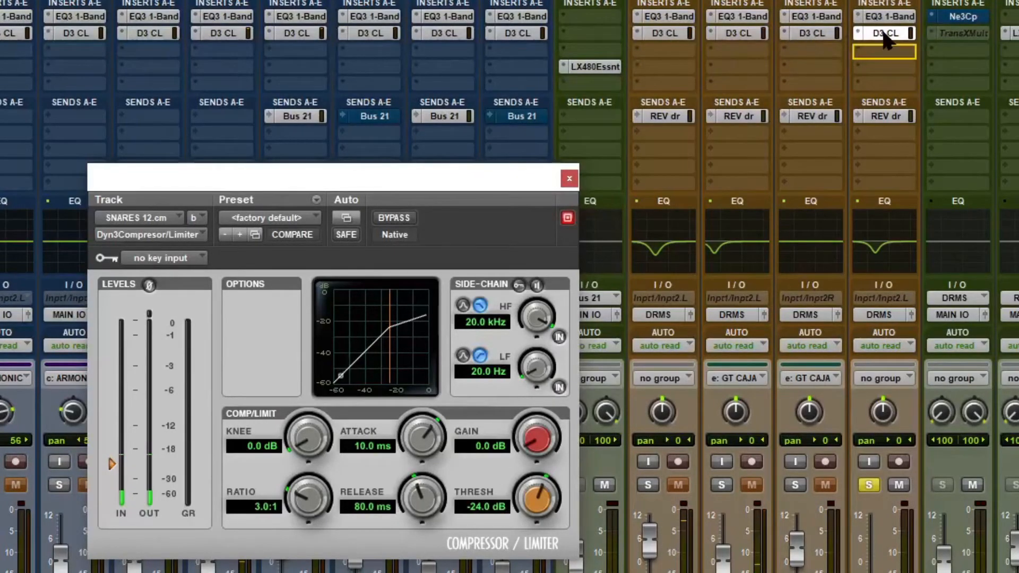
{"action": "left_click_drag", "start_coordinate": [524, 494], "coordinate": [526, 496]}
{"action": "left_click_drag", "start_coordinate": [523, 439], "coordinate": [527, 441]}
{"action": "left_click_drag", "start_coordinate": [533, 494], "coordinate": [533, 498]}
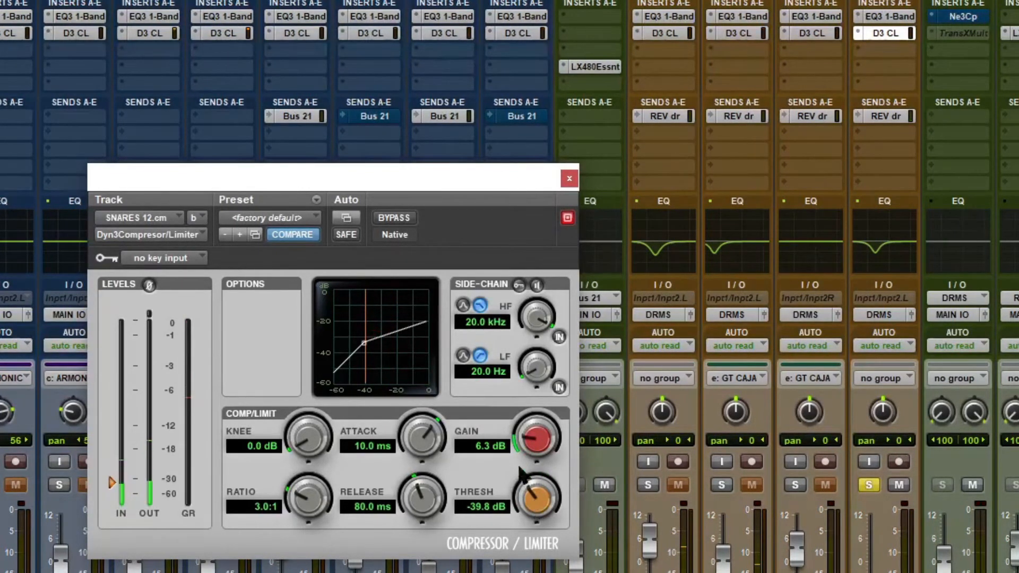
{"action": "left_click", "coordinate": [402, 219]}
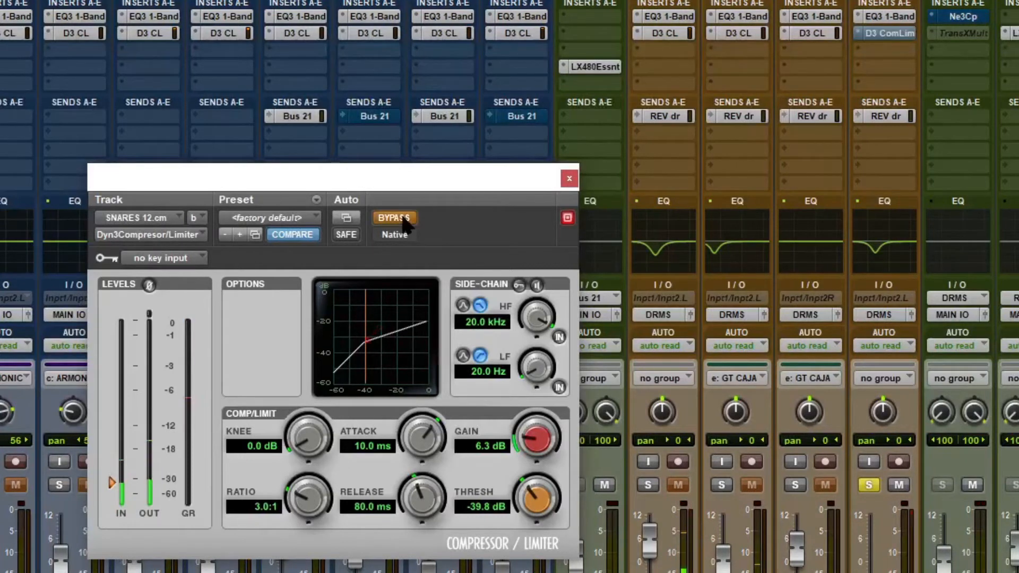
{"action": "left_click", "coordinate": [404, 219]}
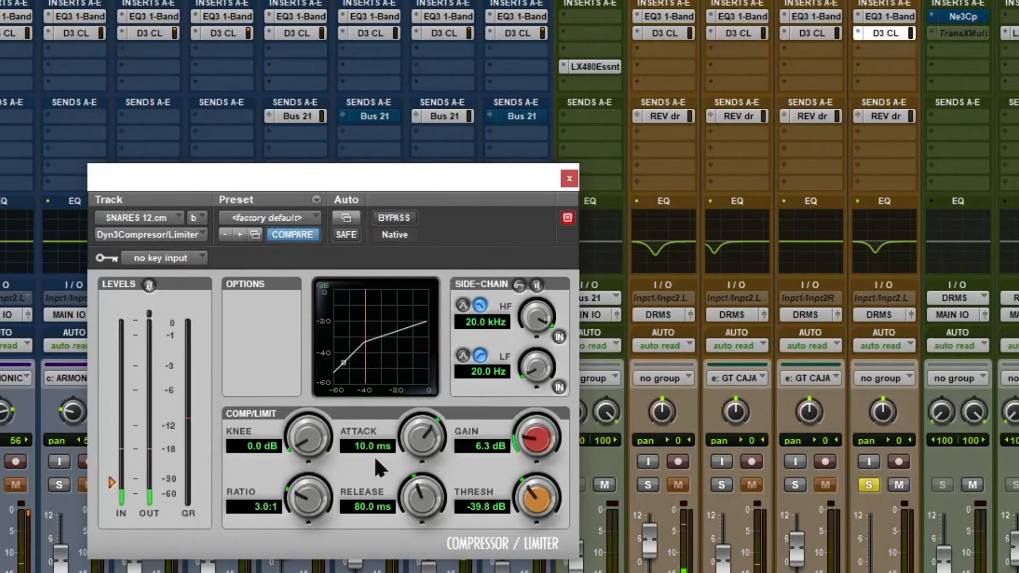
Set SNARES 12.cm's compressor to 466.2 ms release, 2.0 ms attack and 8.4 dB gain, and compare it with bypass
{"action": "scroll", "coordinate": [422, 480], "scroll_direction": "up", "scroll_amount": 10}
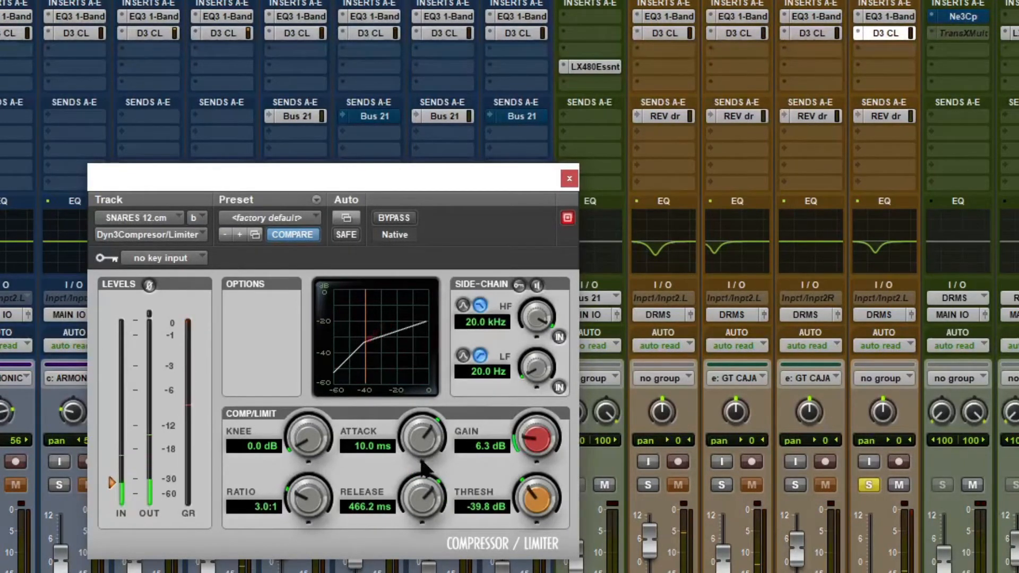
{"action": "scroll", "coordinate": [425, 447], "scroll_direction": "down", "scroll_amount": 10}
{"action": "scroll", "coordinate": [541, 450], "scroll_direction": "up", "scroll_amount": 4}
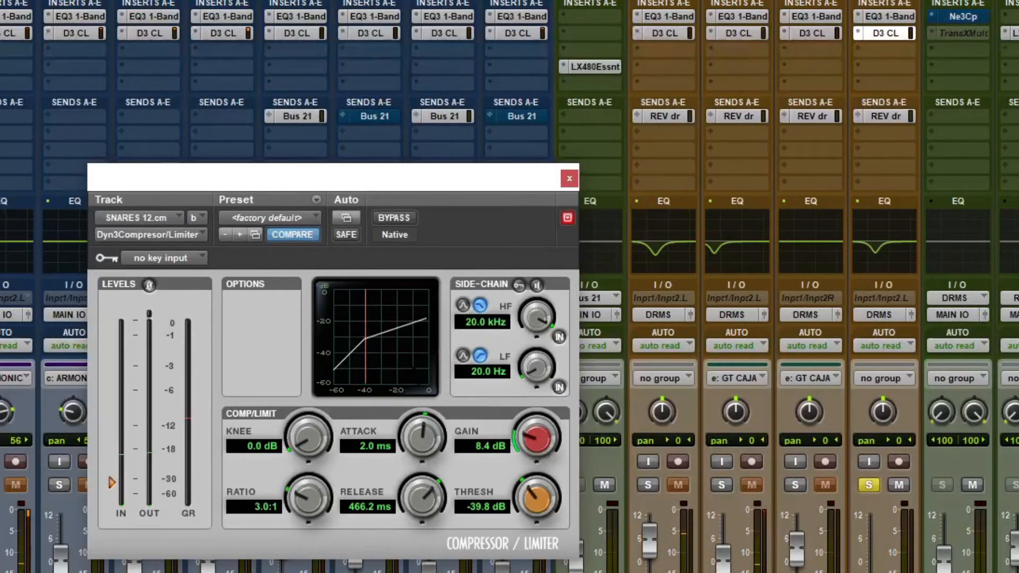
{"action": "left_click", "coordinate": [390, 218]}
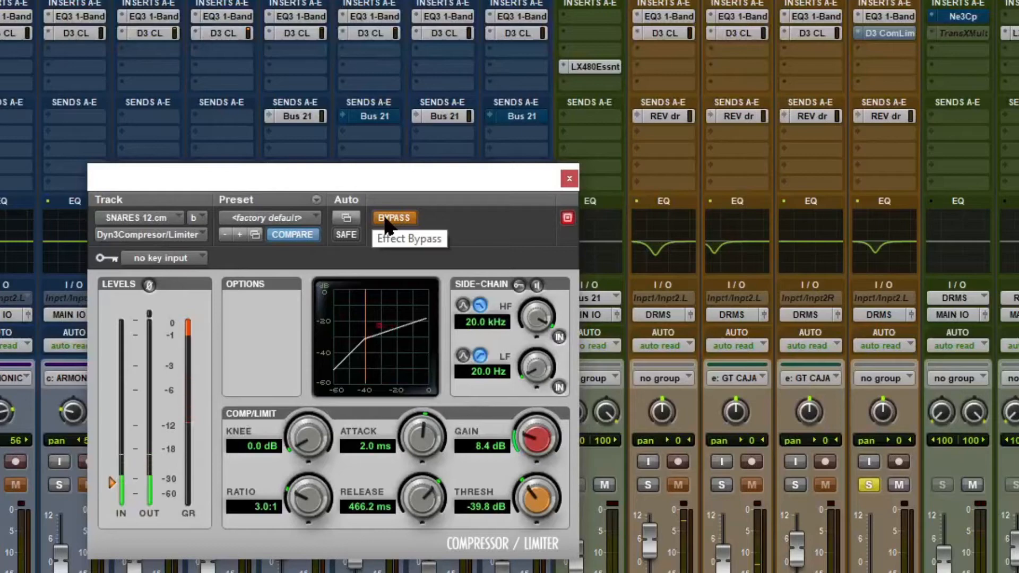
{"action": "left_click", "coordinate": [390, 218]}
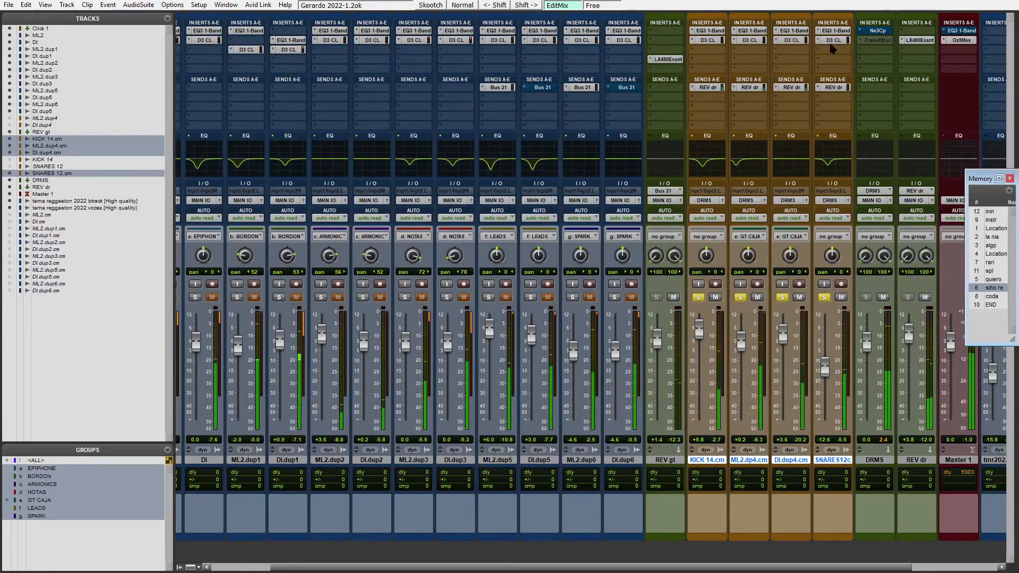
Raise SNARES 12.cm's fader to -2.5 dB and its REV dr send level to -7.8 dB
{"action": "left_click", "coordinate": [831, 41]}
{"action": "left_click", "coordinate": [832, 42]}
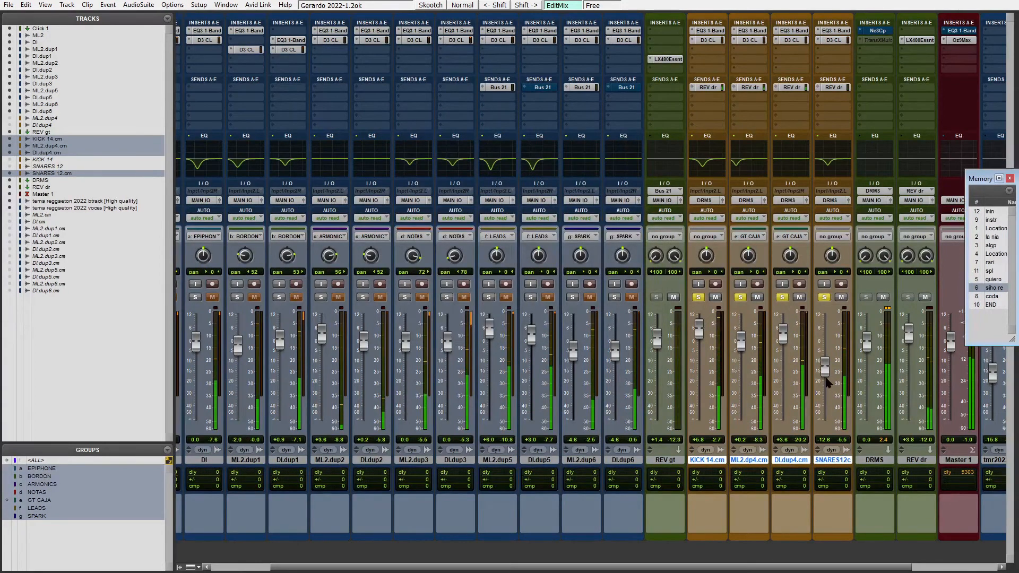
{"action": "mouse_move", "coordinate": [826, 372]}
{"action": "left_mouse_down"}
{"action": "mouse_move", "coordinate": [821, 331]}
{"action": "mouse_move", "coordinate": [826, 353]}
{"action": "left_mouse_up"}
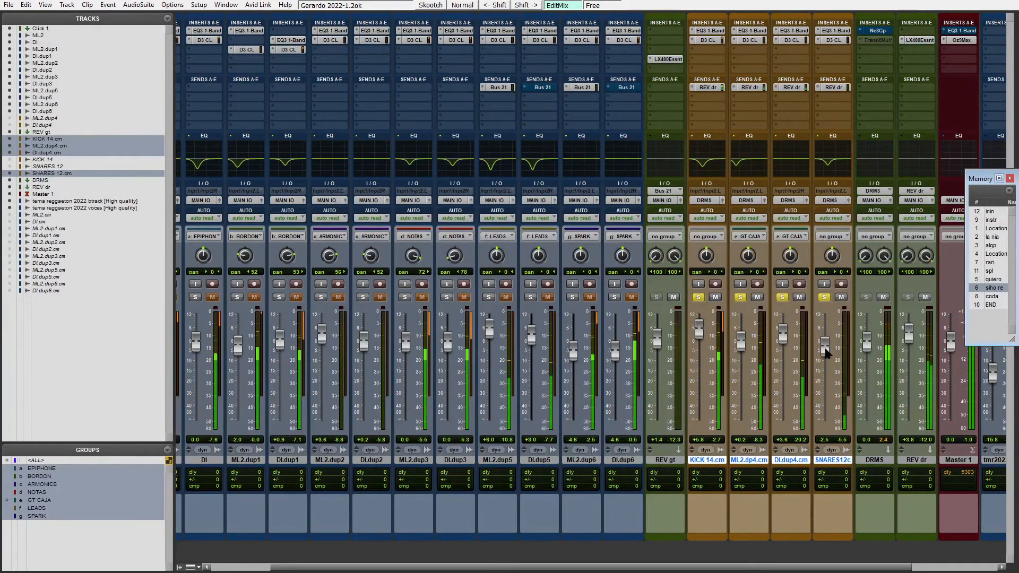
{"action": "left_click", "coordinate": [832, 87]}
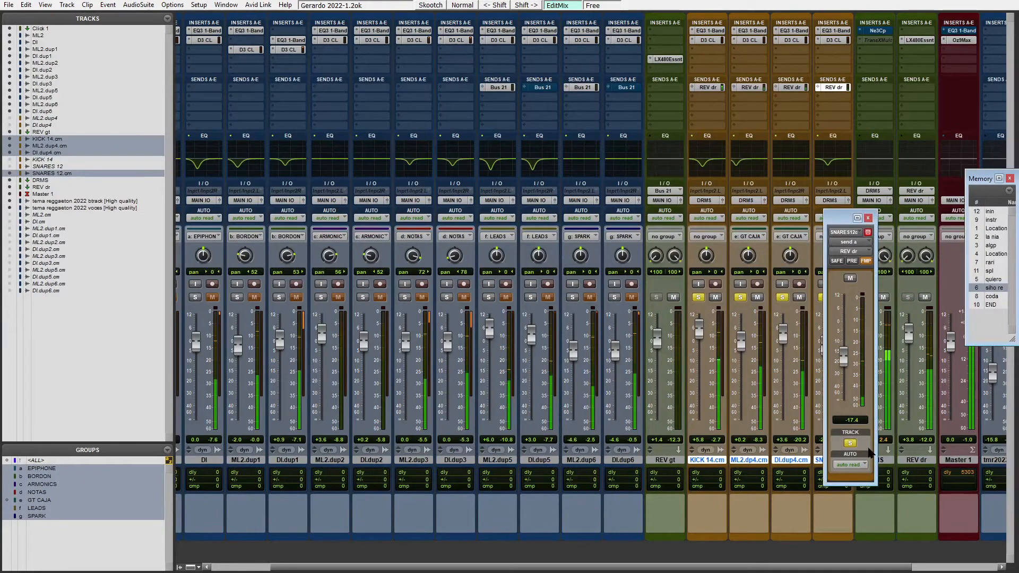
{"action": "left_click_drag", "start_coordinate": [845, 369], "coordinate": [845, 354]}
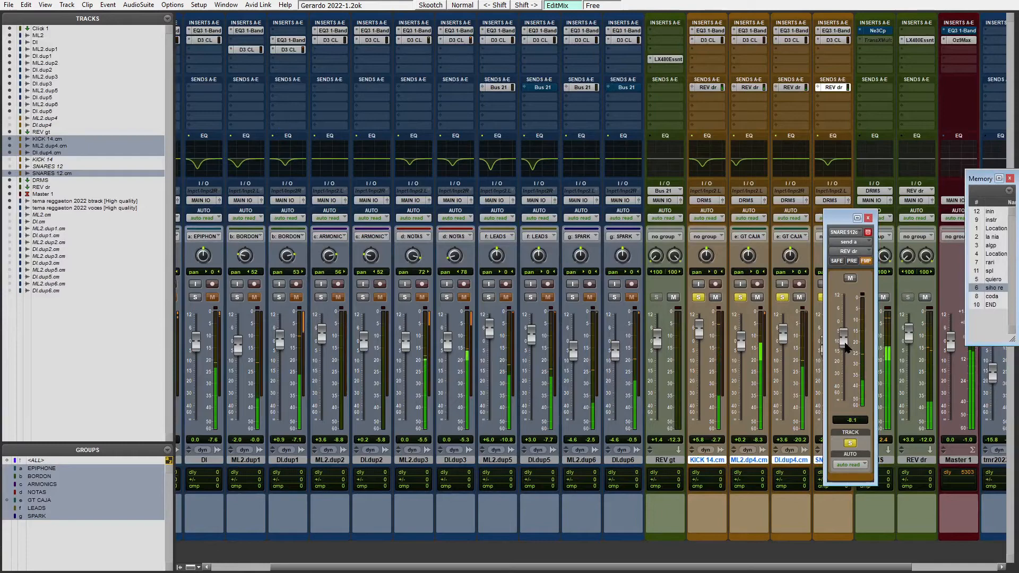
{"action": "left_click_drag", "start_coordinate": [847, 348], "coordinate": [846, 346]}
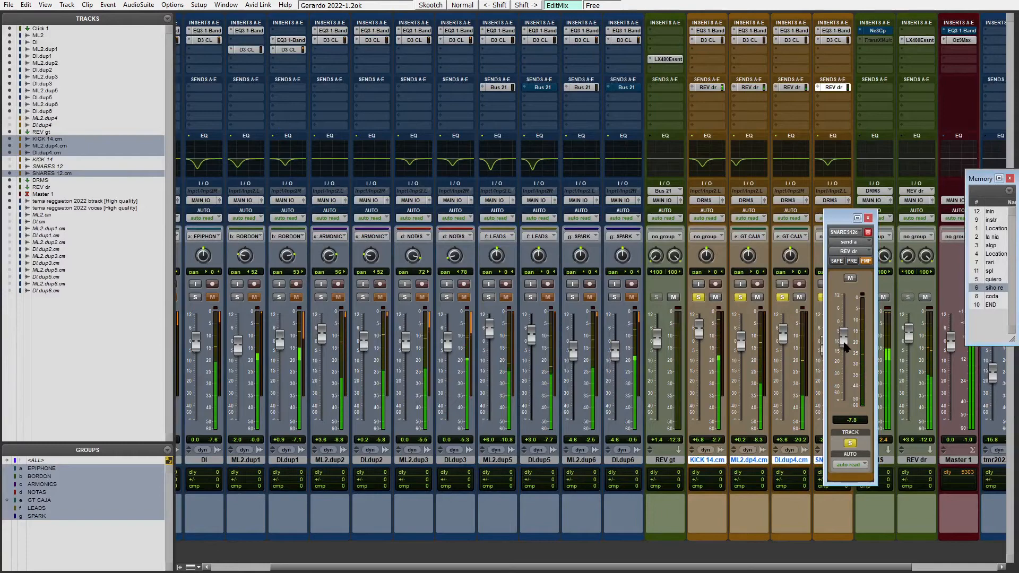
{"action": "left_click", "coordinate": [868, 218]}
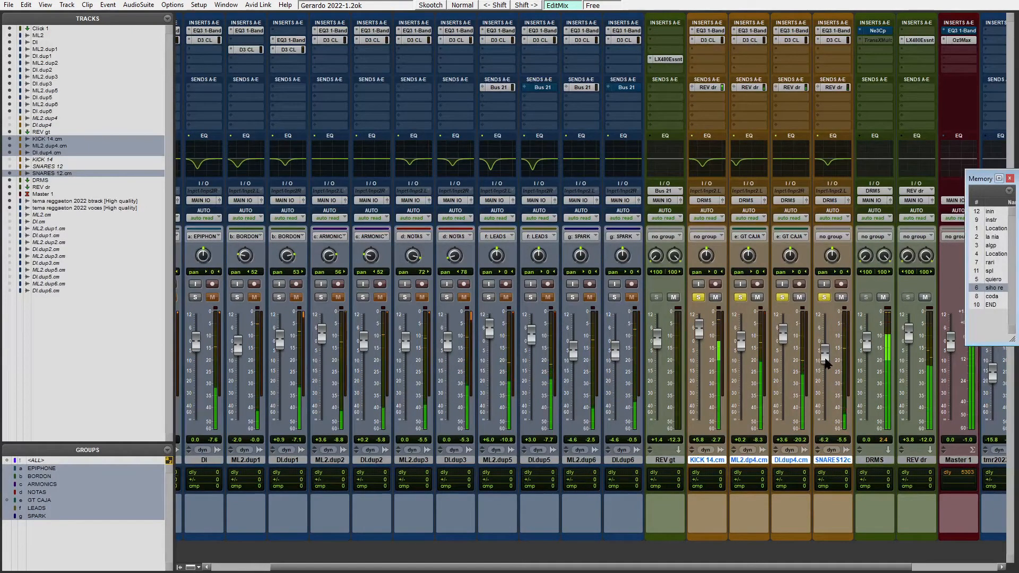
Unsolo the drum tracks and set SNARES 12.cm's fader to -3.3 dB in the full mix
{"action": "key", "text": "shift+s"}
{"action": "left_click_drag", "start_coordinate": [826, 364], "coordinate": [826, 359]}
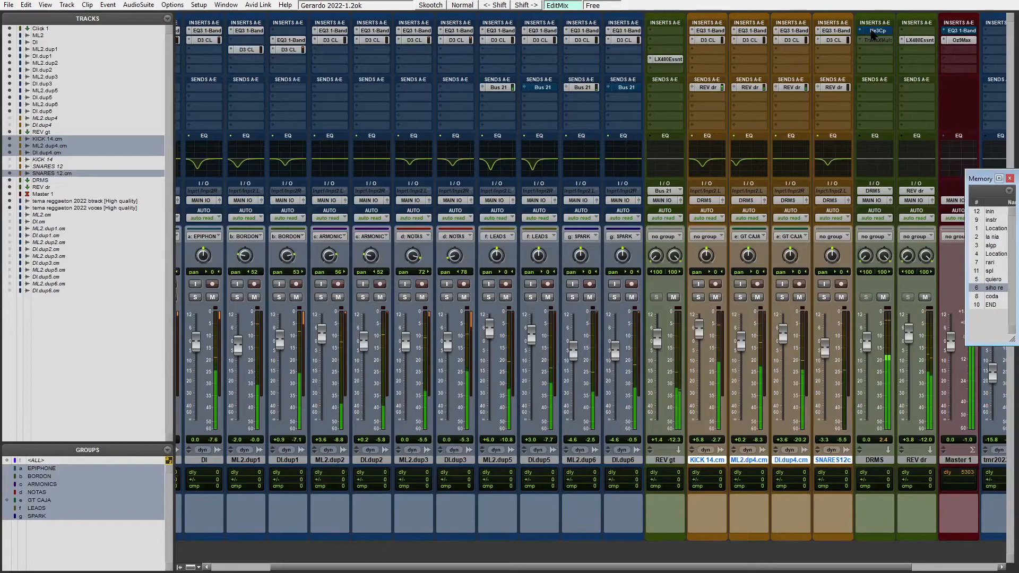
Take the Neutron 3 Compressor on DRMS out of bypass and review the settings of its middle and low bands
{"action": "left_click", "coordinate": [871, 30], "text": "ctrl"}
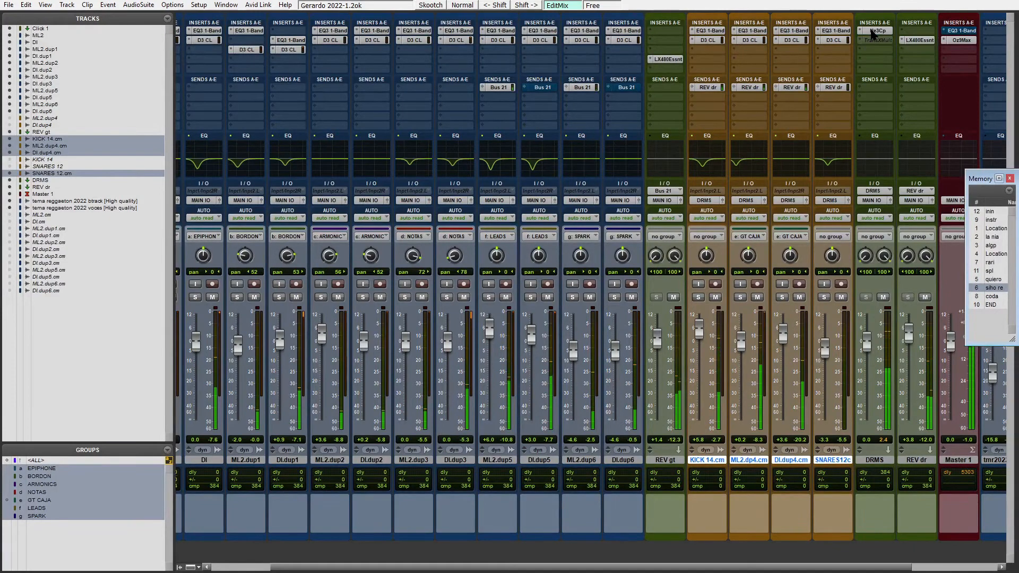
{"action": "left_click", "coordinate": [874, 31]}
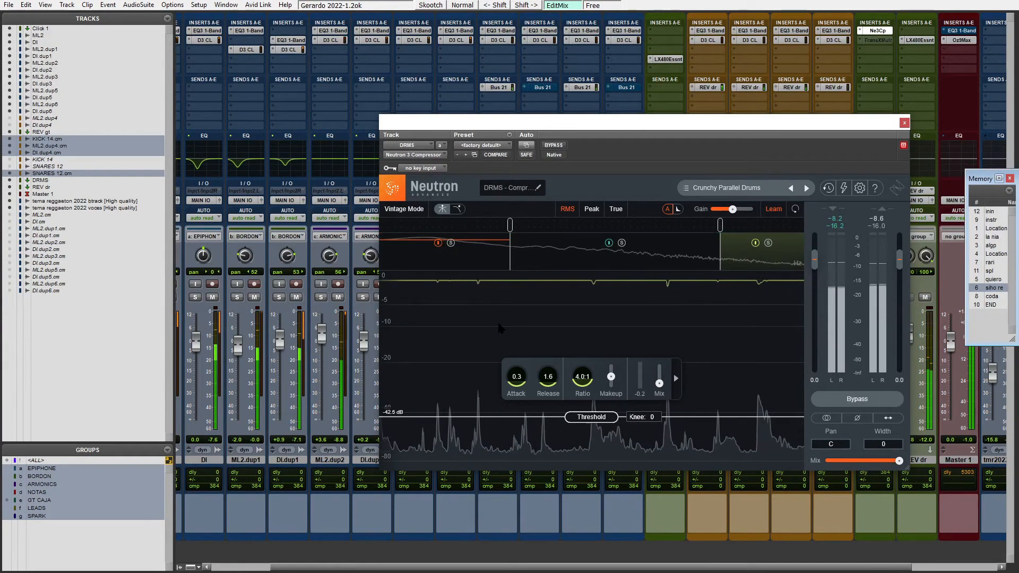
{"action": "left_click", "coordinate": [532, 269]}
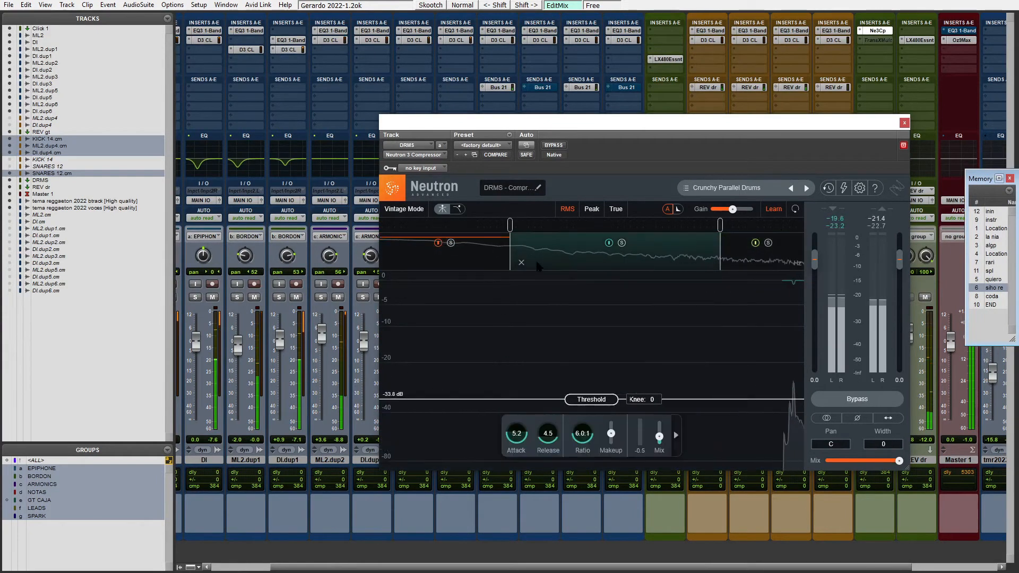
{"action": "left_click", "coordinate": [474, 264]}
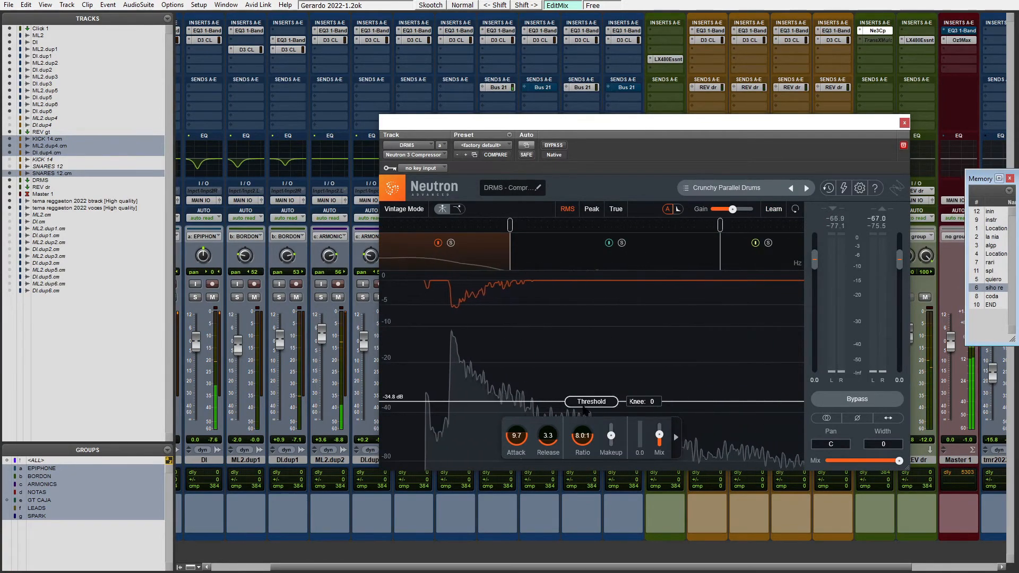
{"action": "left_click", "coordinate": [873, 32]}
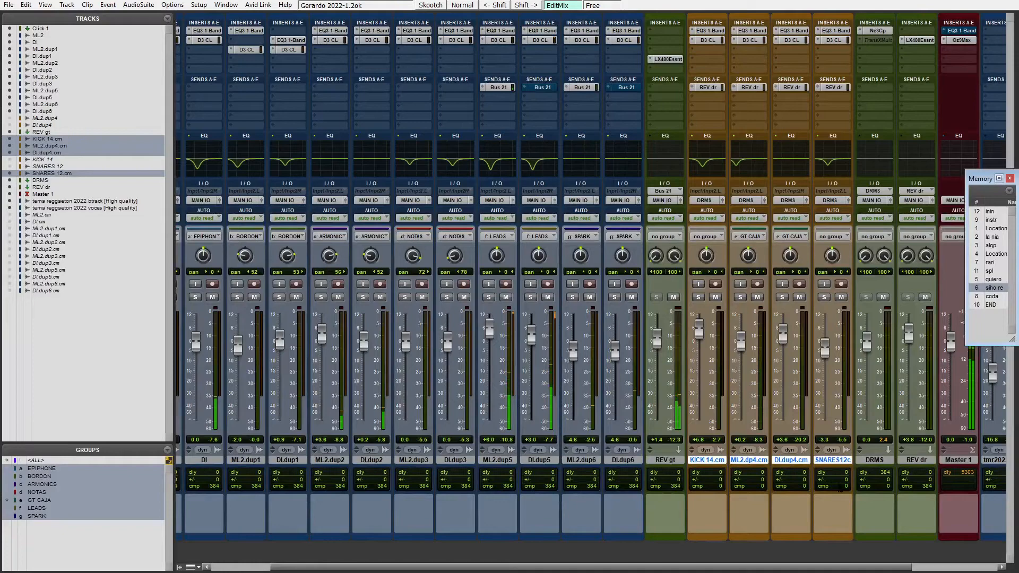
Enable Master 1's 3.28 kHz high-shelf EQ, try different gains down to 0.0 dB, and close it
{"action": "scroll", "coordinate": [881, 479], "scroll_direction": "right", "scroll_amount": 3}
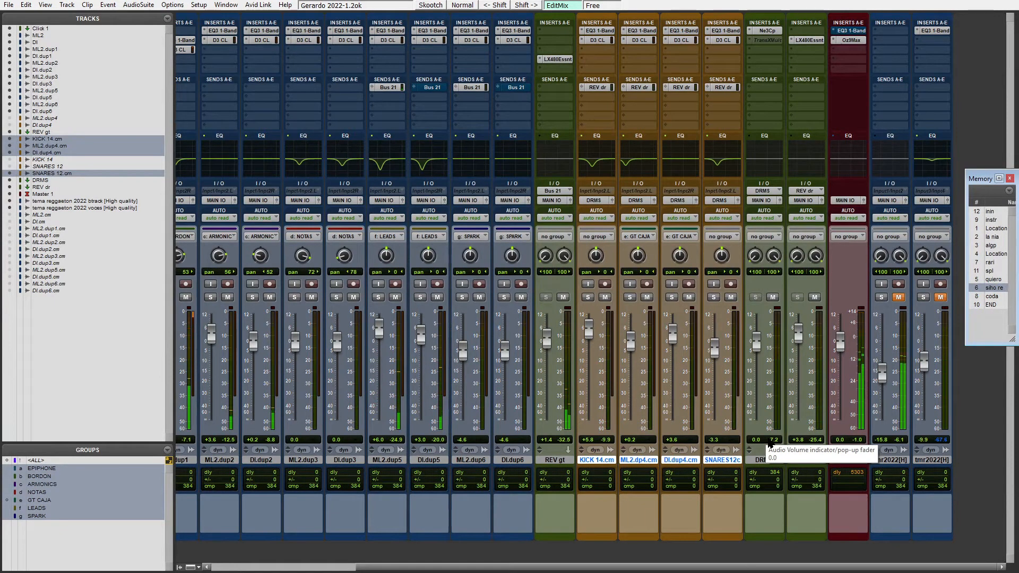
{"action": "left_click", "coordinate": [851, 31]}
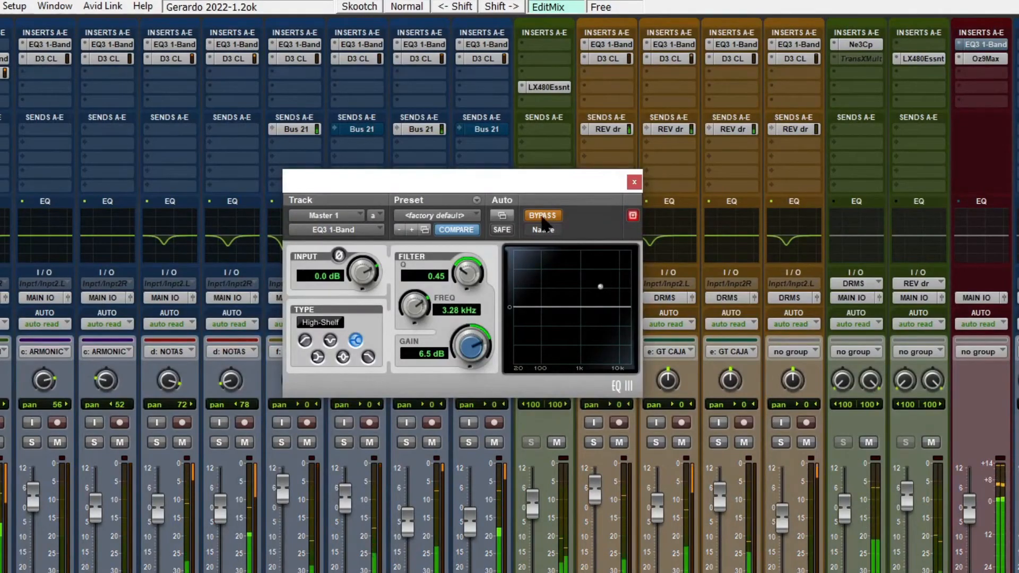
{"action": "left_click", "coordinate": [542, 218]}
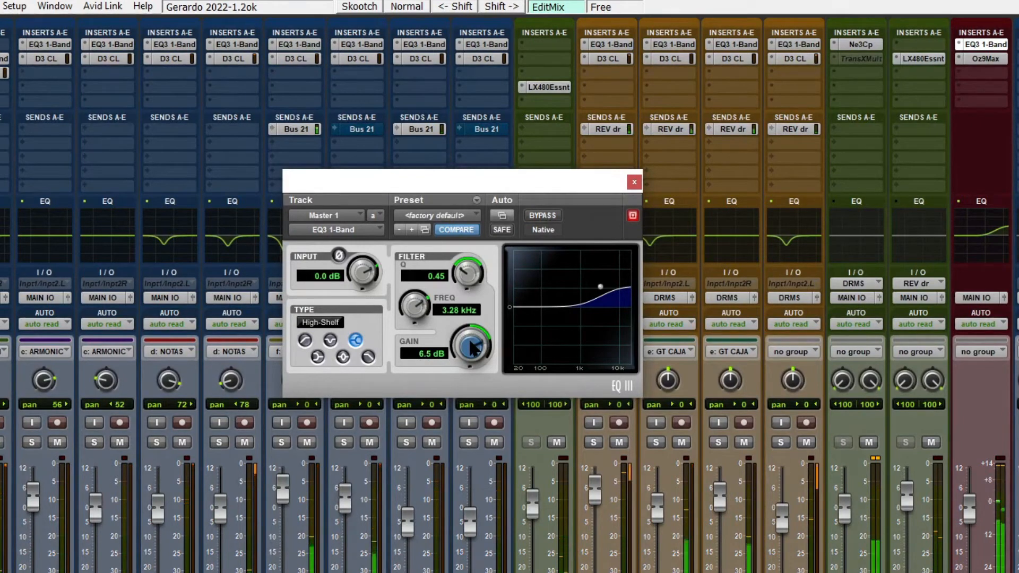
{"action": "scroll", "coordinate": [468, 348], "scroll_direction": "down", "scroll_amount": 5}
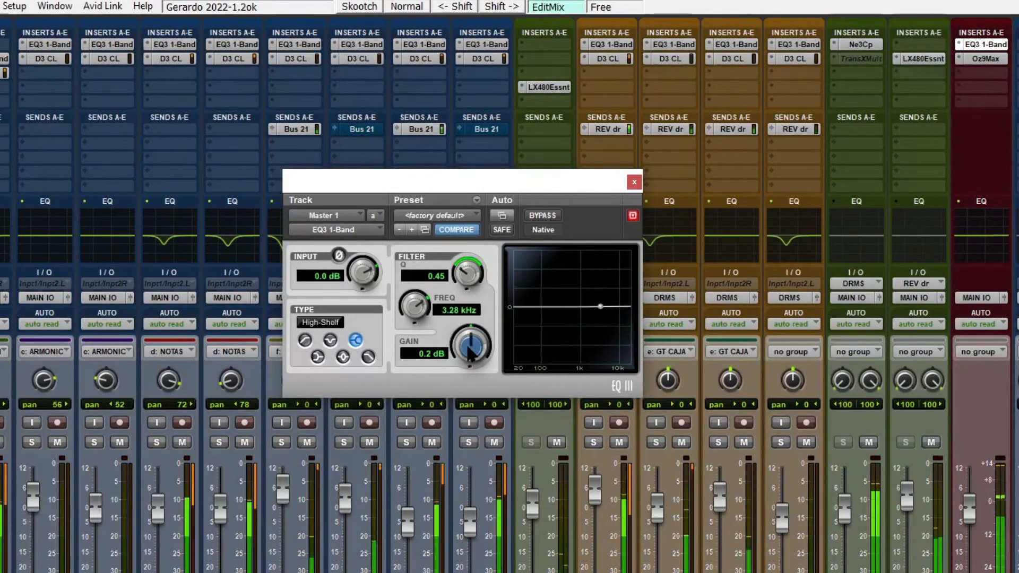
{"action": "scroll", "coordinate": [468, 352], "scroll_direction": "up", "scroll_amount": 3}
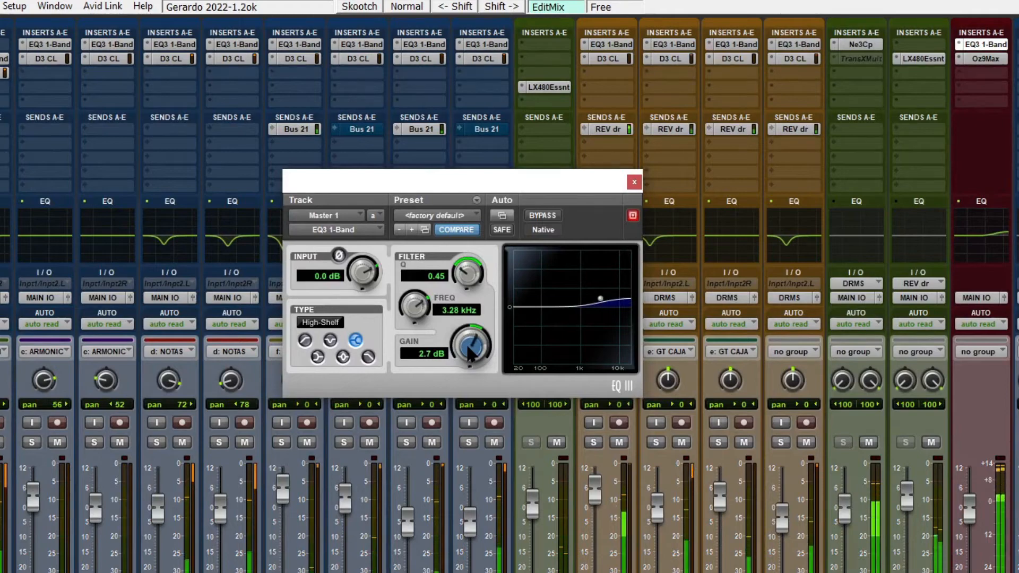
{"action": "scroll", "coordinate": [467, 348], "scroll_direction": "down", "scroll_amount": 2}
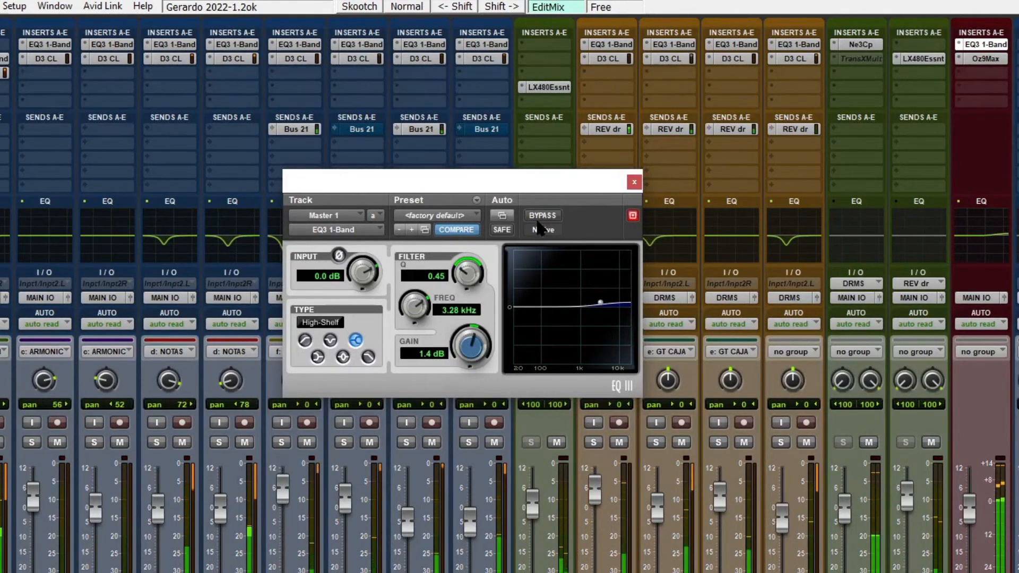
{"action": "scroll", "coordinate": [460, 357], "scroll_direction": "down", "scroll_amount": 1}
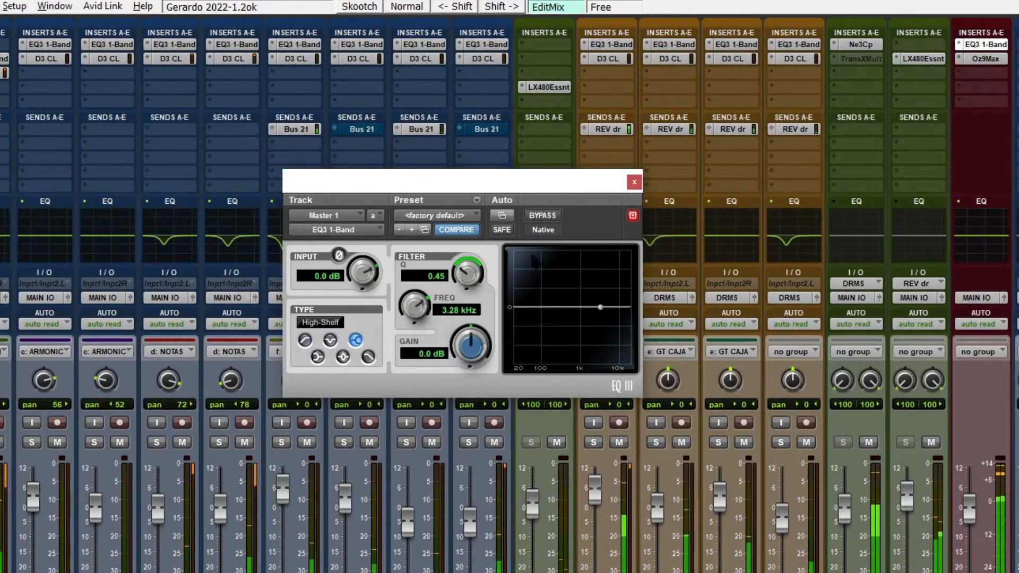
{"action": "left_click", "coordinate": [635, 182]}
{"action": "scroll", "coordinate": [761, 465], "scroll_direction": "left", "scroll_amount": 4}
{"action": "scroll", "coordinate": [761, 465], "scroll_direction": "right", "scroll_amount": 4}
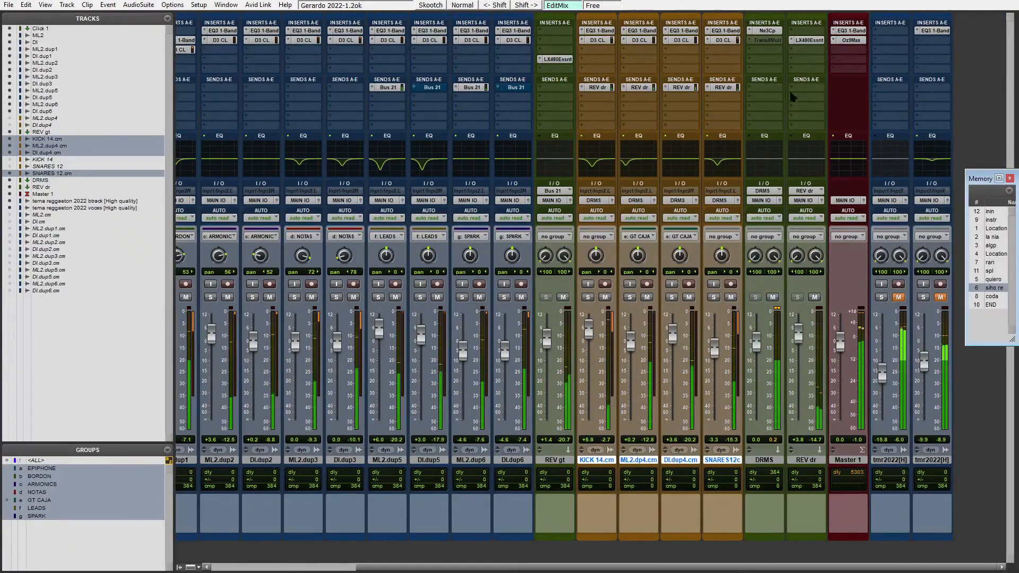
Examine the Ozone 9 Maximizer on Master 1, including its ceiling, mode and Learn Threshold setting
{"action": "left_click", "coordinate": [851, 41]}
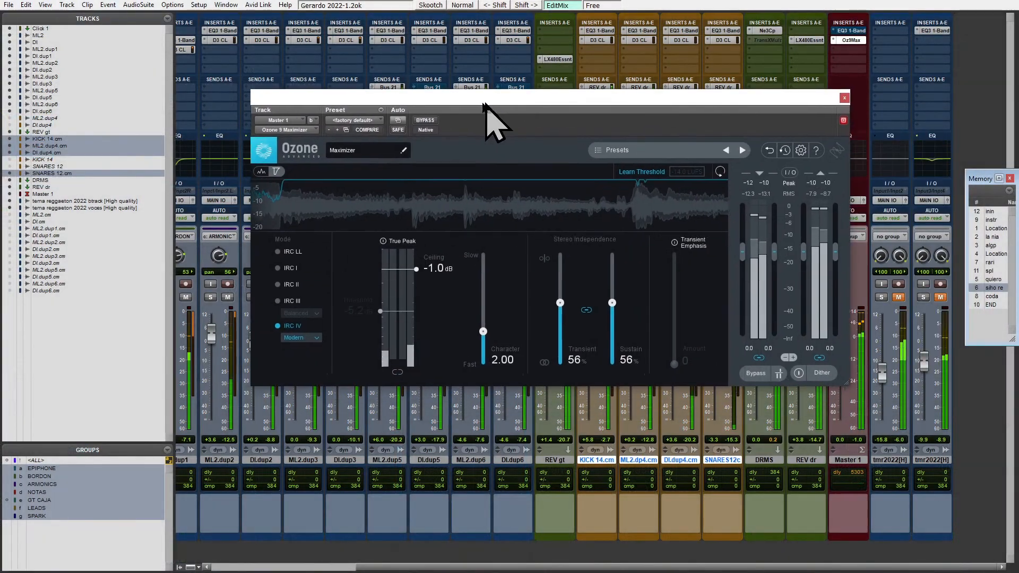
{"action": "left_click_drag", "start_coordinate": [484, 102], "coordinate": [479, 102]}
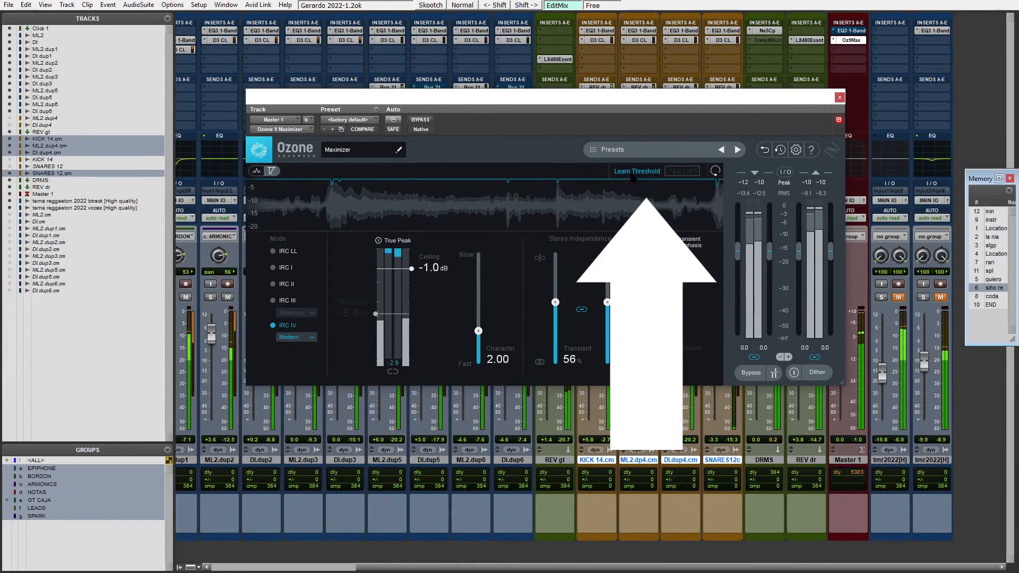
{"action": "left_click", "coordinate": [840, 97]}
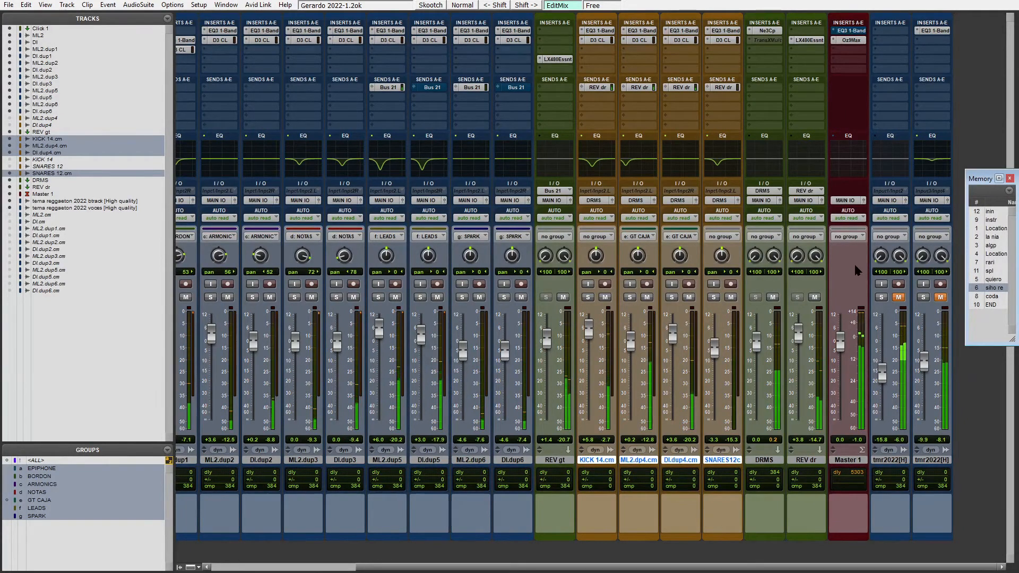
Select the guitar tracks from ML2 through DI.dup6 and bypass all their EQ and compressor inserts
{"action": "scroll", "coordinate": [839, 267], "scroll_direction": "left", "scroll_amount": 4}
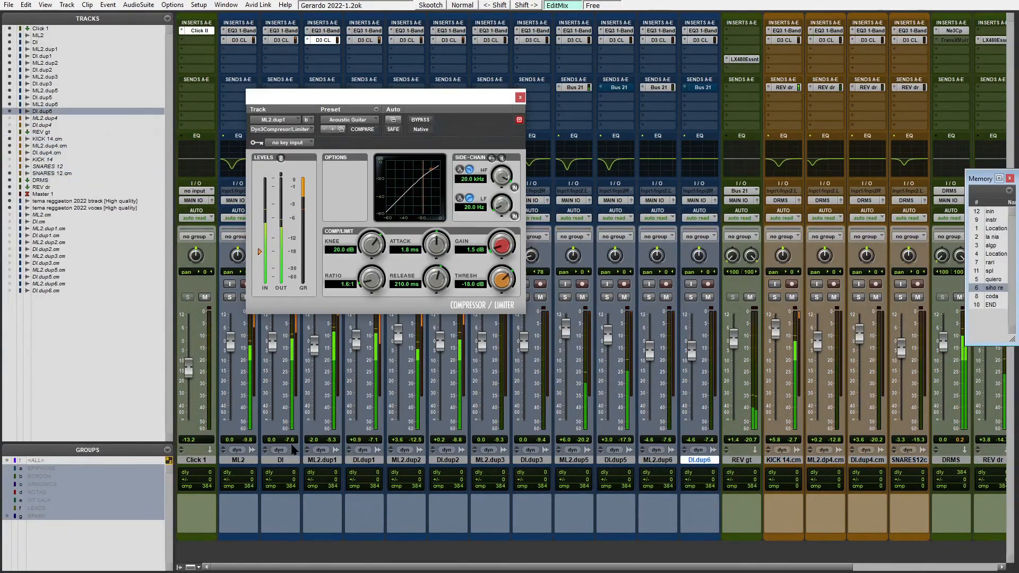
{"action": "left_click", "coordinate": [247, 460]}
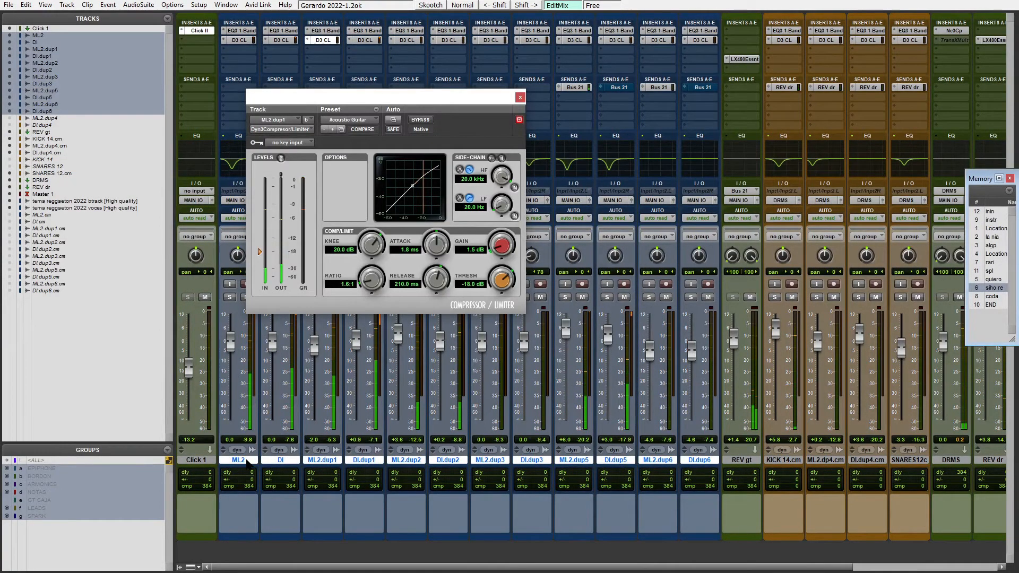
{"action": "key", "text": "shift+a"}
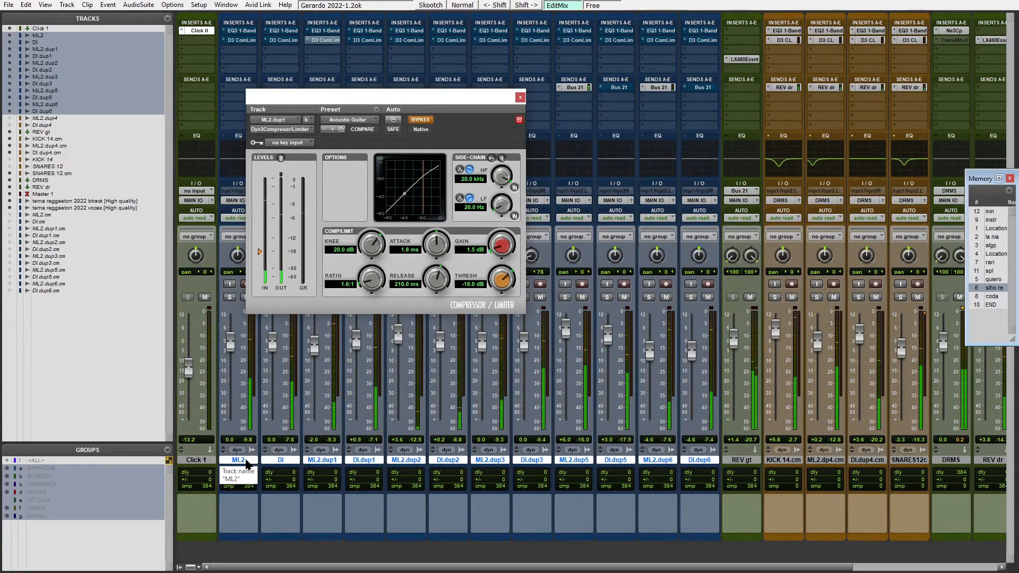
Take Master 1's high-shelf EQ out of bypass and set its gain to 5.1 dB
{"action": "scroll", "coordinate": [851, 37], "scroll_direction": "right", "scroll_amount": 5}
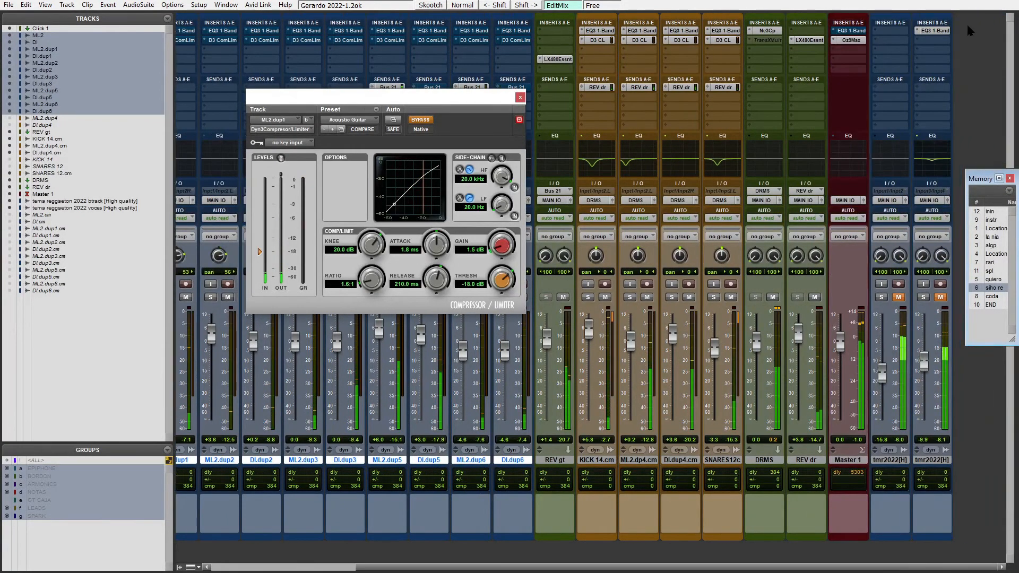
{"action": "left_click", "coordinate": [851, 32]}
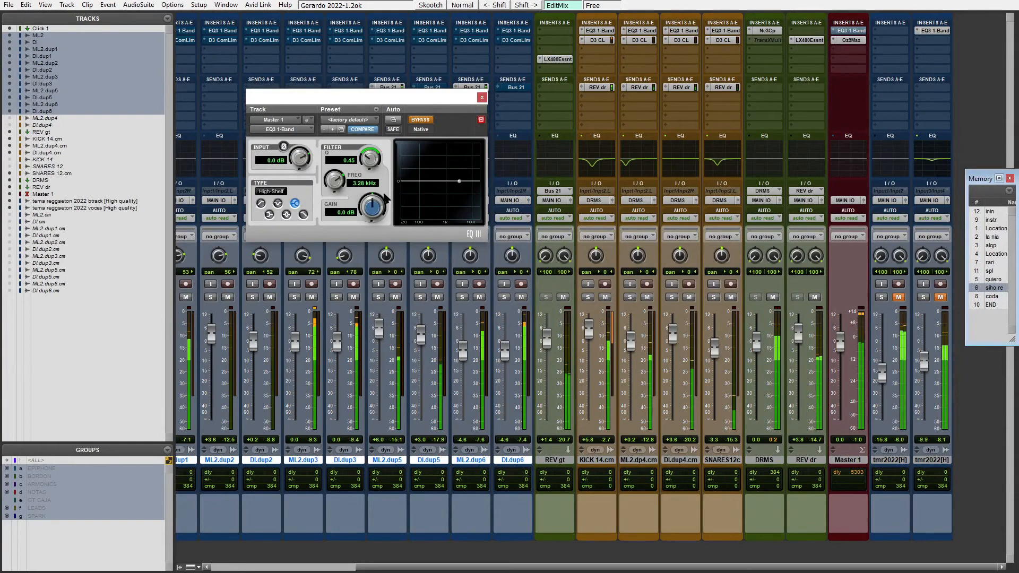
{"action": "left_click_drag", "start_coordinate": [376, 206], "coordinate": [380, 161]}
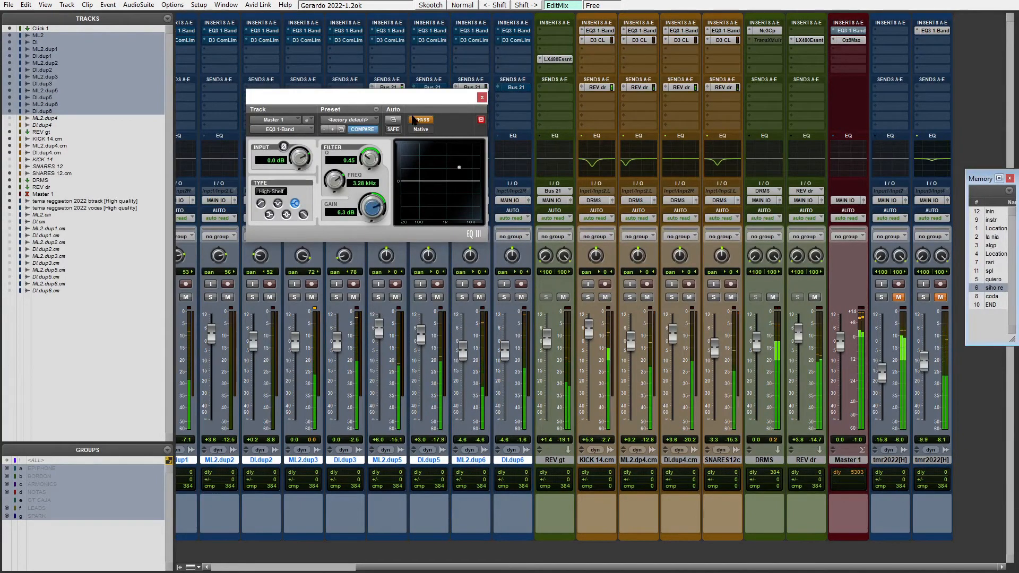
{"action": "left_click", "coordinate": [415, 119]}
{"action": "left_click_drag", "start_coordinate": [376, 210], "coordinate": [377, 252]}
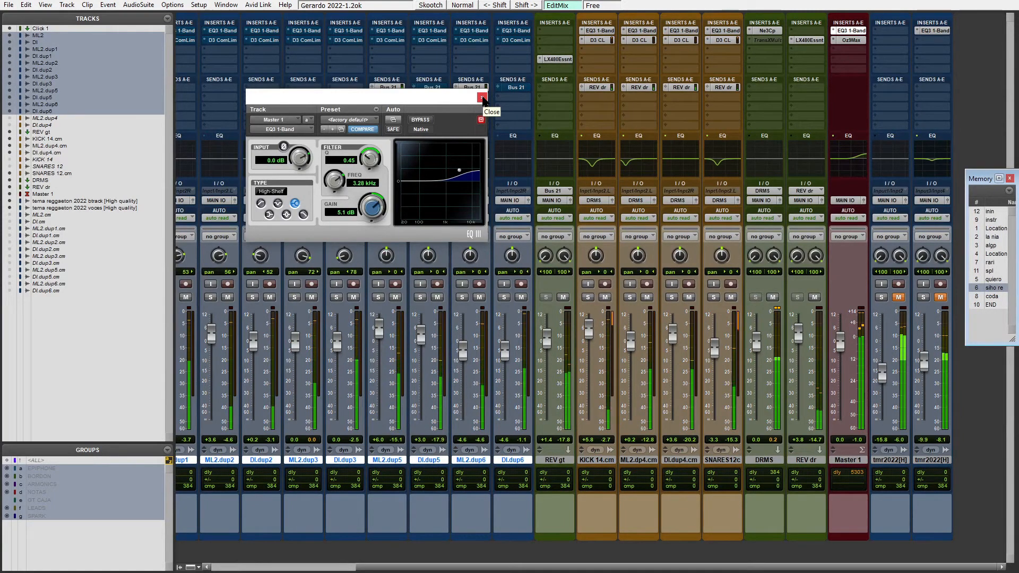
Lower the input level of Master 1's EQ to -2.7 dB and compare the mix with the EQ bypassed and active
{"action": "left_click", "coordinate": [850, 30], "text": "ctrl"}
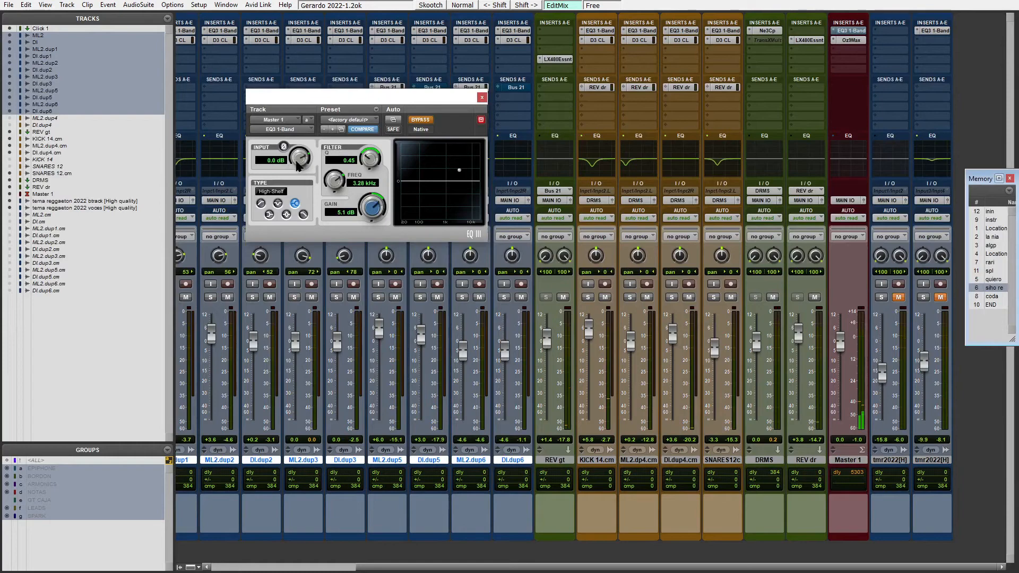
{"action": "scroll", "coordinate": [298, 166], "scroll_direction": "down", "scroll_amount": 3}
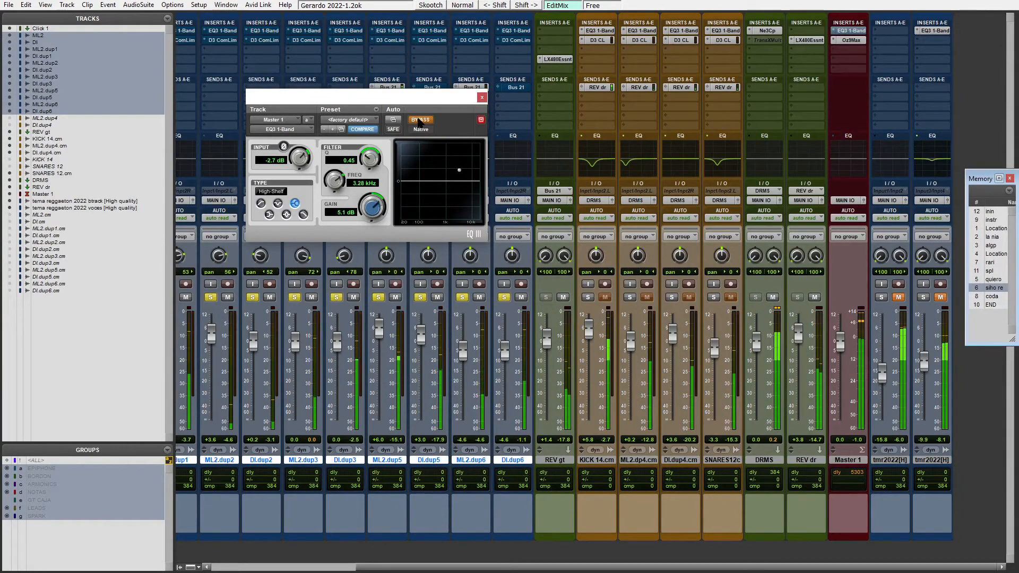
{"action": "left_click", "coordinate": [419, 120]}
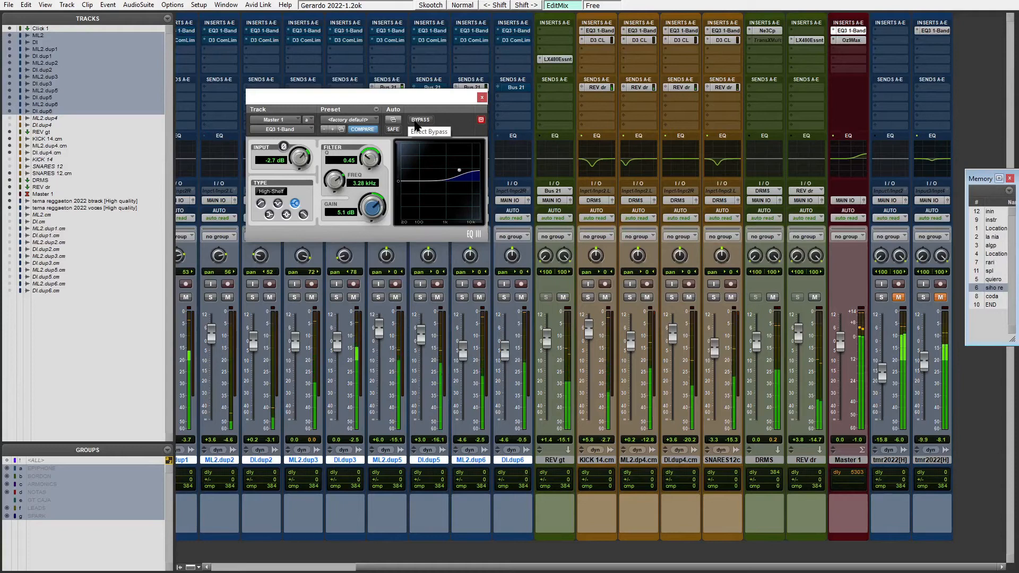
{"action": "left_click", "coordinate": [419, 120]}
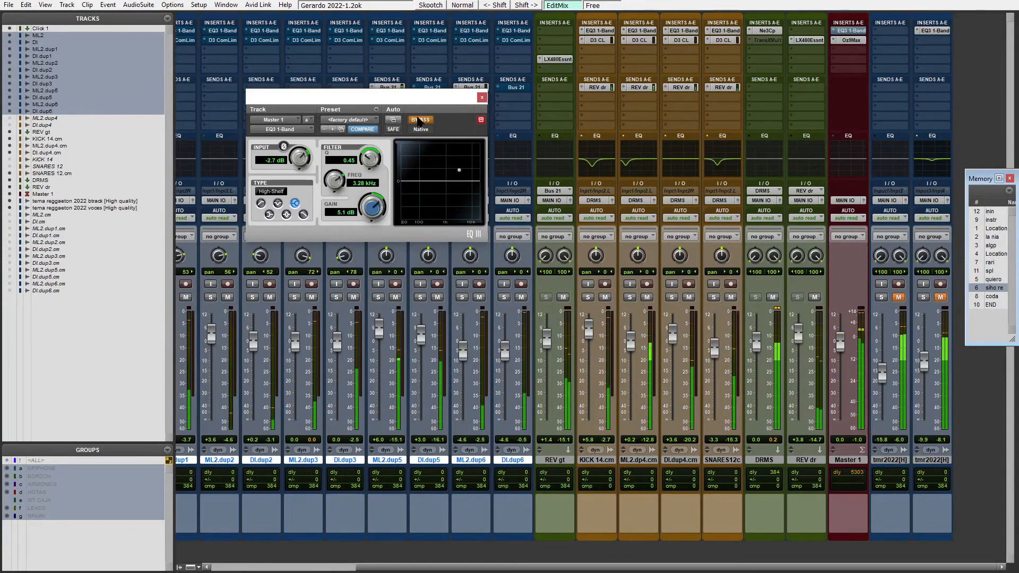
{"action": "left_click", "coordinate": [419, 120]}
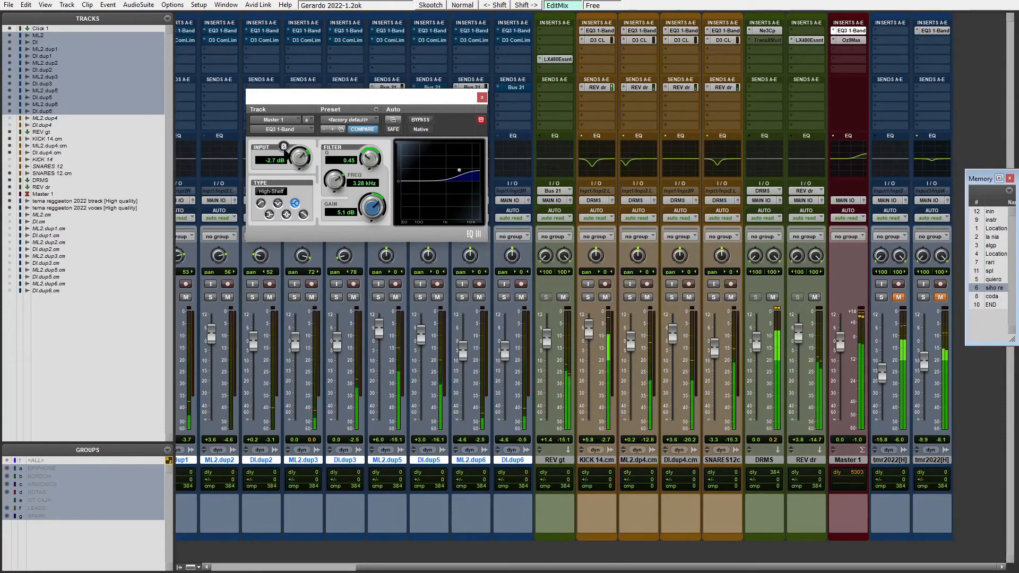
Raise Master 1's high-shelf gain to 6.3 dB, try its EQ input at -4.1 and -2.7 dB, and compare against the bypassed mix
{"action": "left_click_drag", "start_coordinate": [307, 165], "coordinate": [338, 180]}
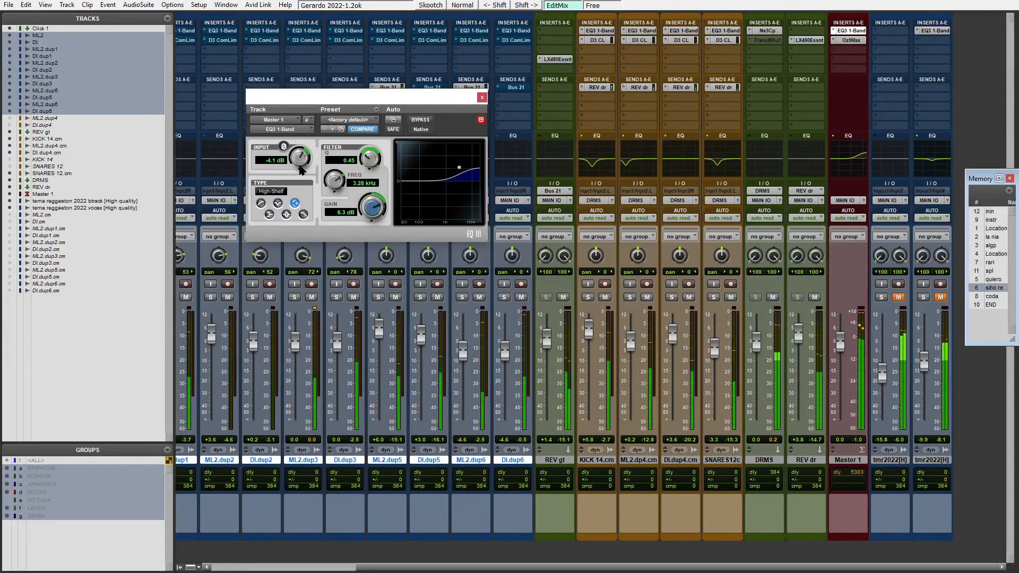
{"action": "left_click", "coordinate": [422, 120]}
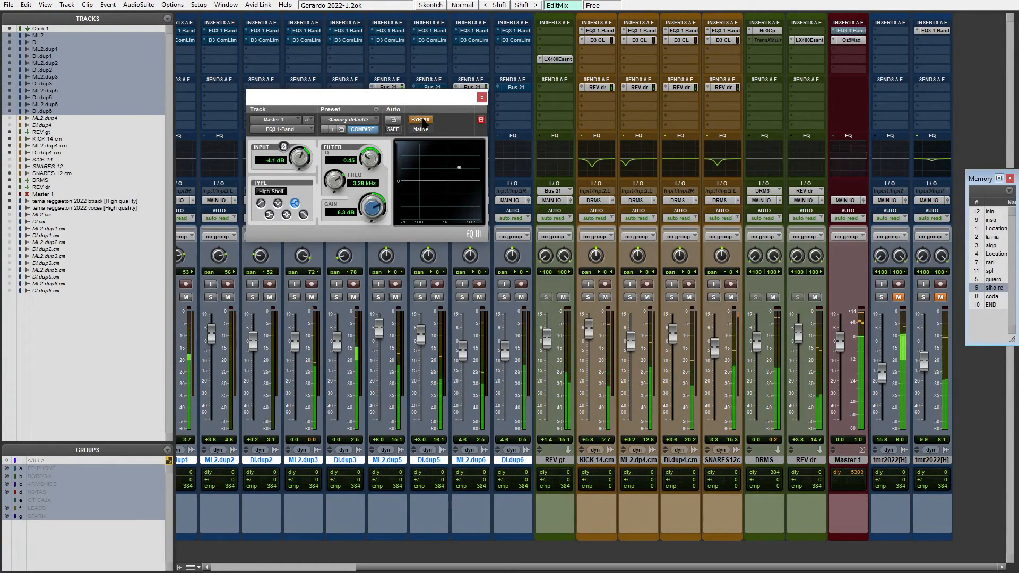
{"action": "left_click", "coordinate": [421, 120]}
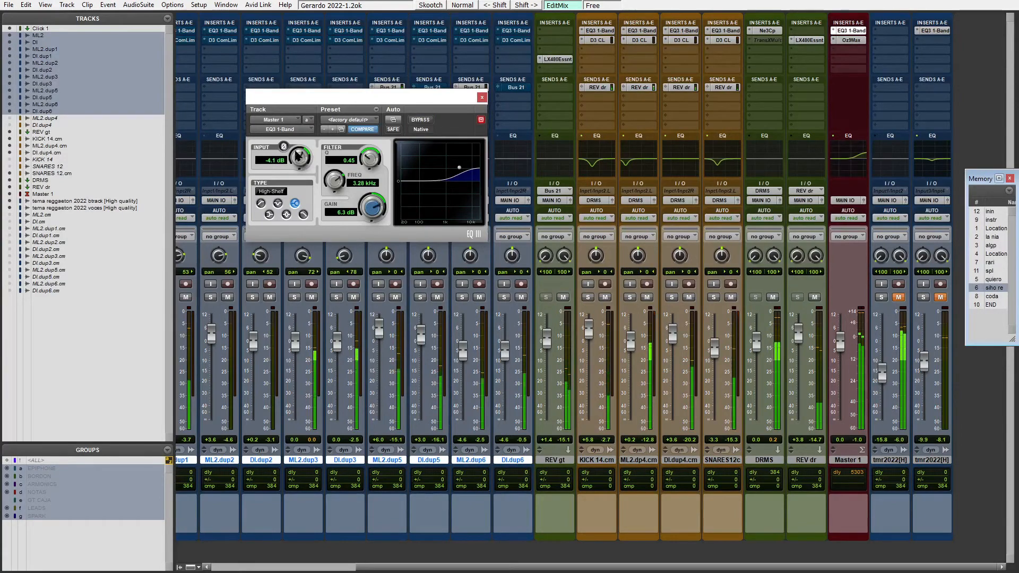
{"action": "left_click_drag", "start_coordinate": [297, 160], "coordinate": [297, 152]}
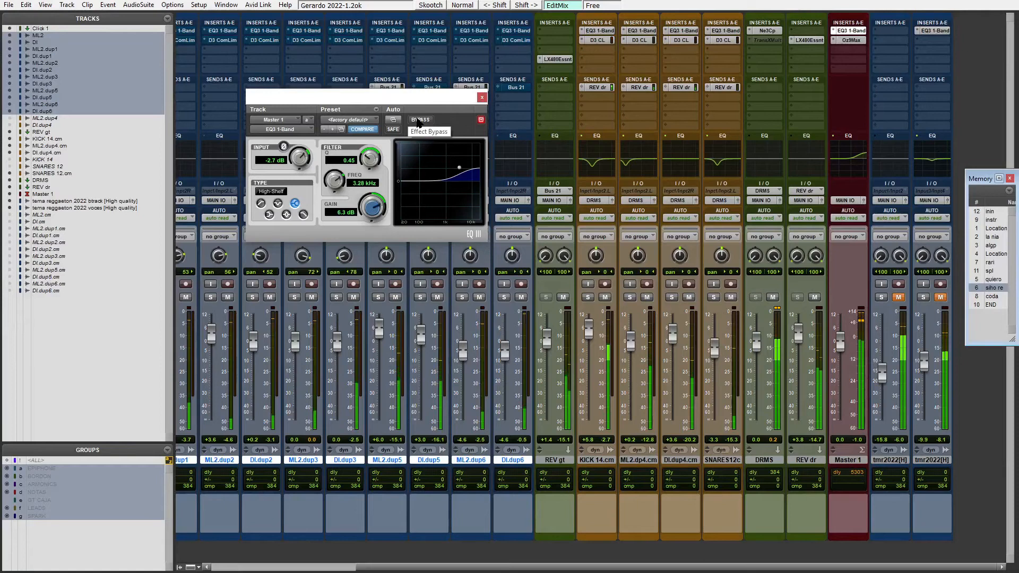
{"action": "left_click", "coordinate": [419, 120]}
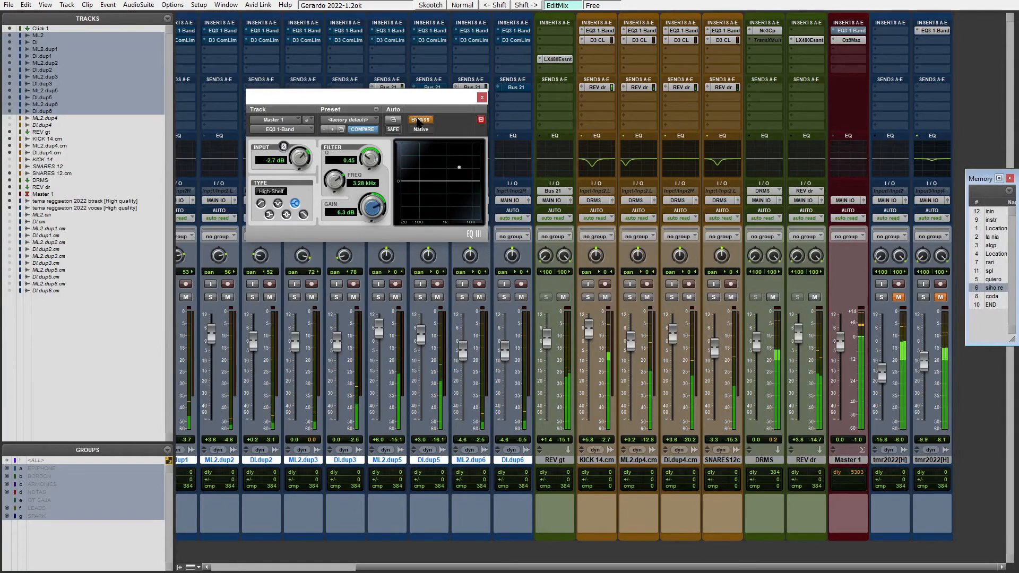
Audition the guitar tracks in solo, re-enable their EQ and compressor inserts, and compare with Master 1's EQ bypassed and active
{"action": "key", "text": "shift+s"}
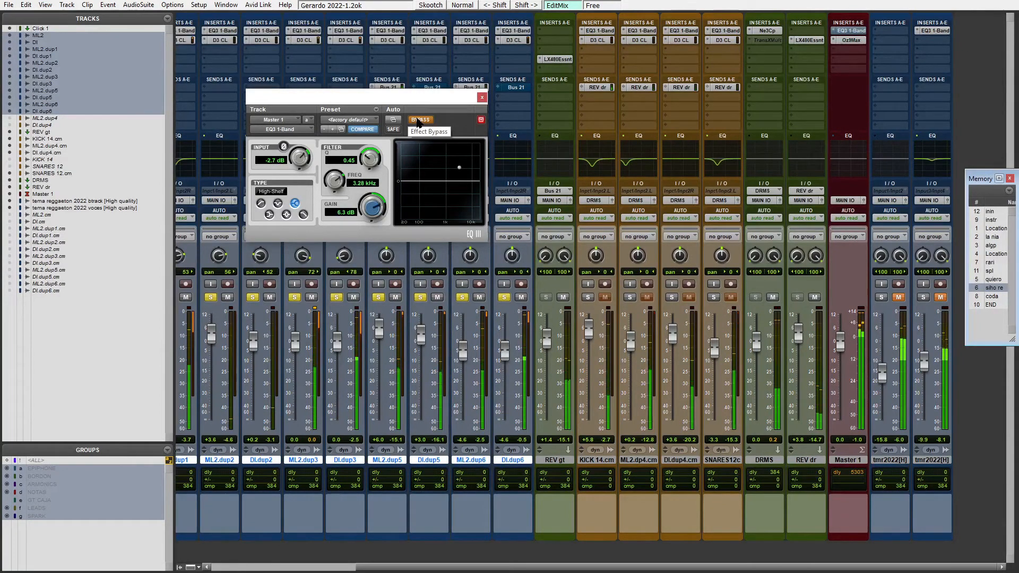
{"action": "key", "text": "shift+s"}
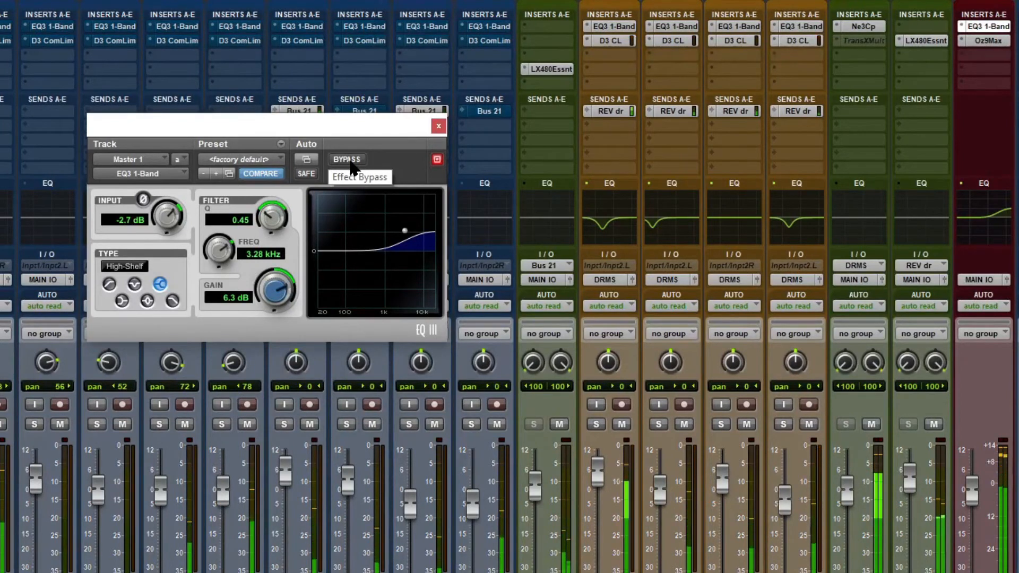
{"action": "left_click", "coordinate": [350, 162]}
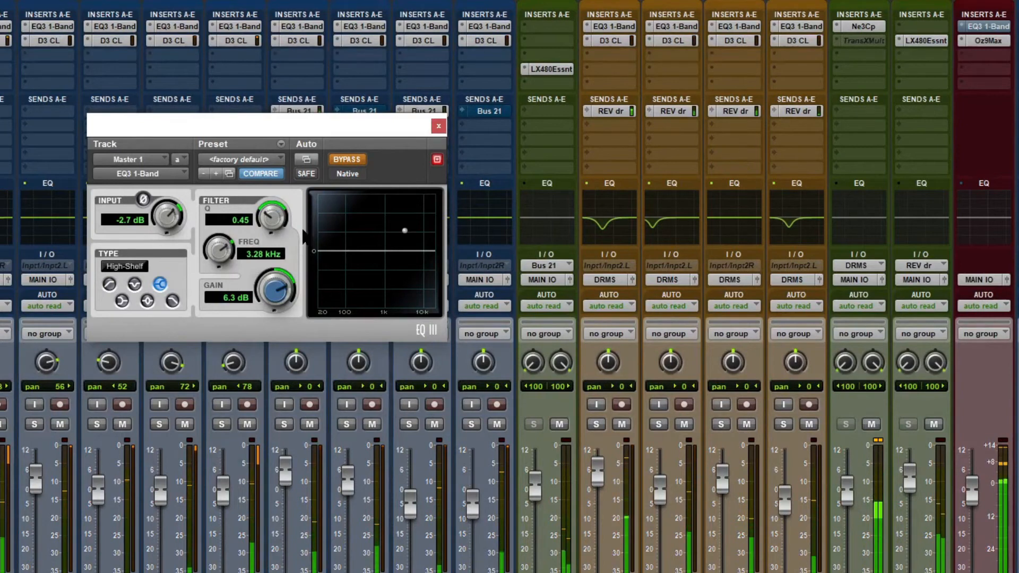
{"action": "left_click", "coordinate": [348, 160]}
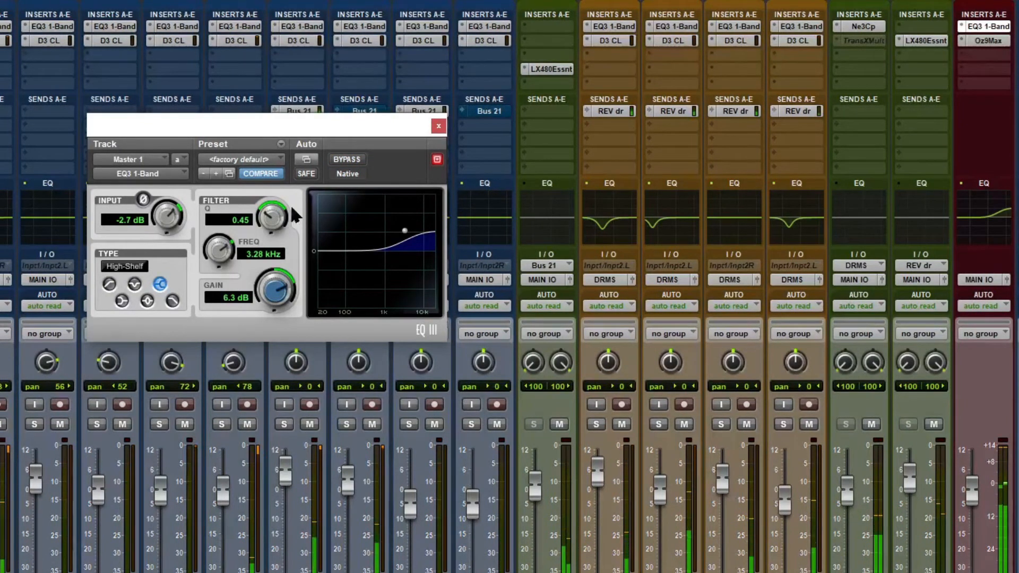
Set Master 1's EQ to 1.3 dB high-shelf gain and -1.4 dB input, and check the Ozone 9 Maximizer
{"action": "left_click_drag", "start_coordinate": [276, 289], "coordinate": [279, 285]}
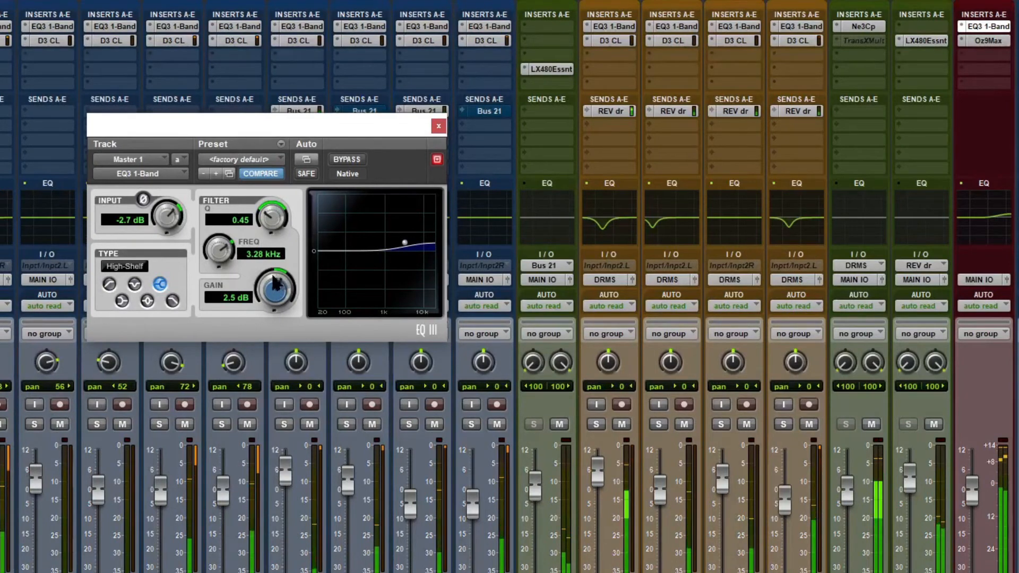
{"action": "left_click", "coordinate": [163, 229], "text": "alt"}
{"action": "left_click_drag", "start_coordinate": [163, 229], "coordinate": [163, 236]}
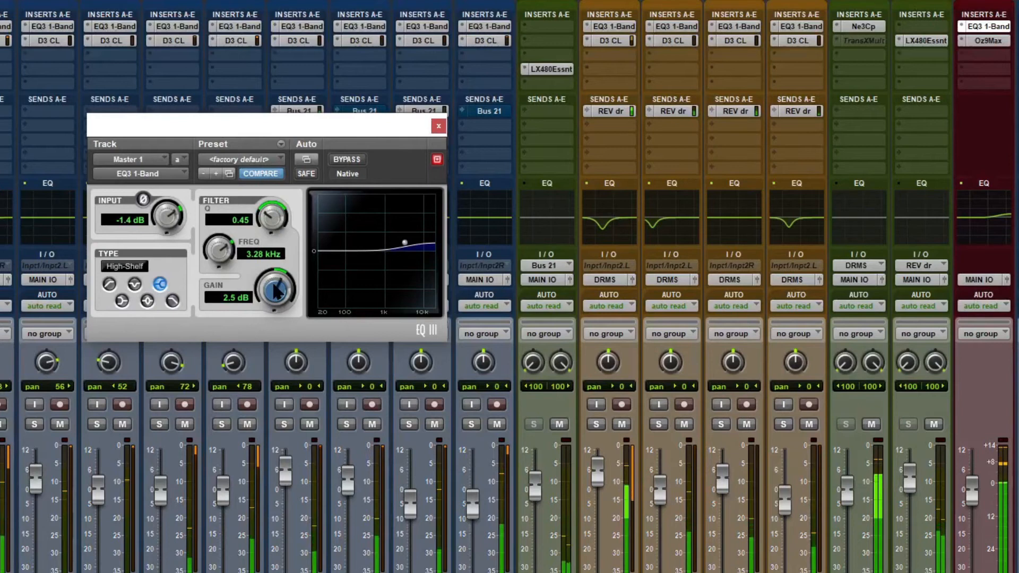
{"action": "left_click_drag", "start_coordinate": [274, 288], "coordinate": [274, 294]}
{"action": "left_click", "coordinate": [345, 161]}
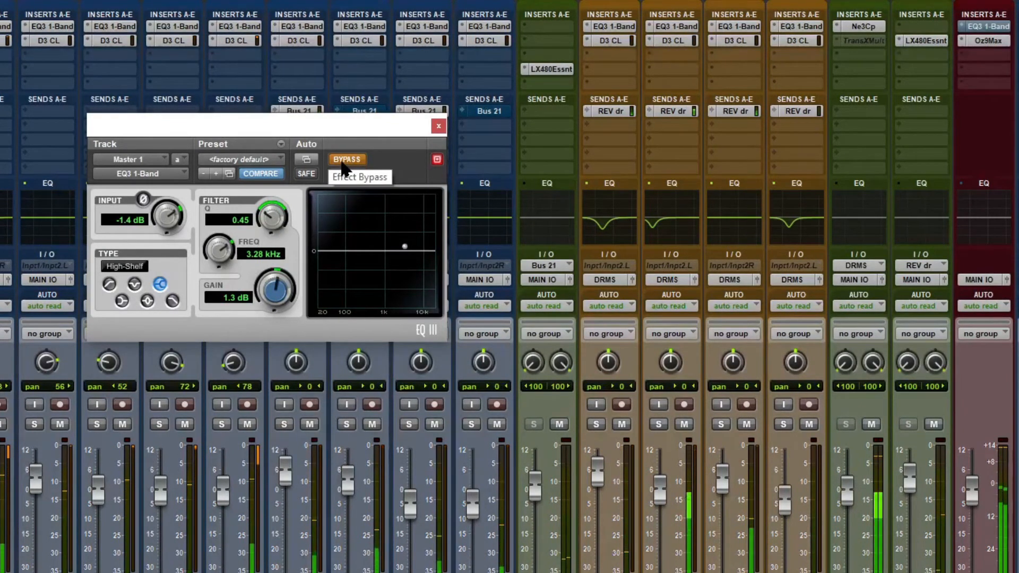
{"action": "left_click", "coordinate": [438, 126]}
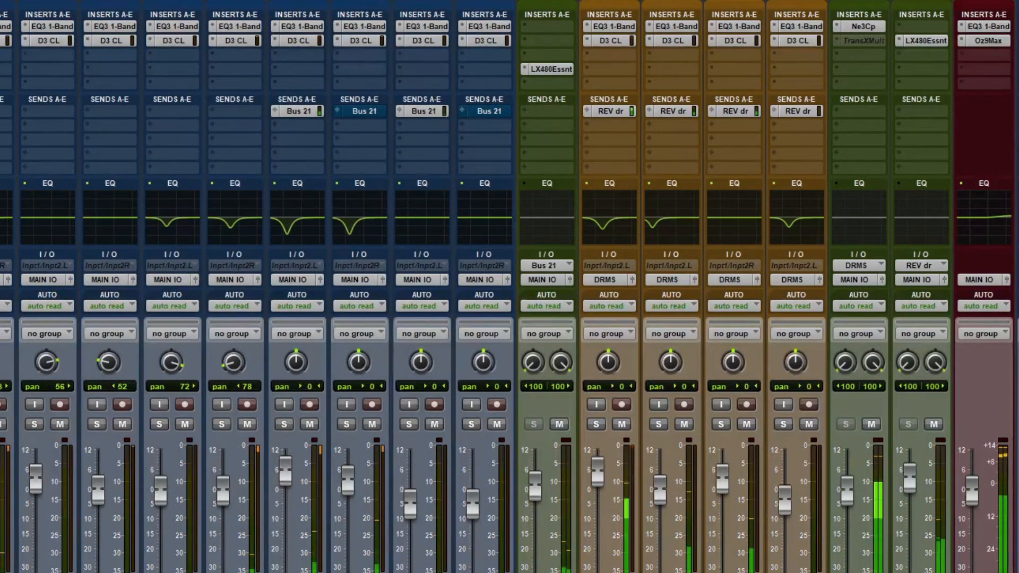
{"action": "left_click", "coordinate": [983, 41]}
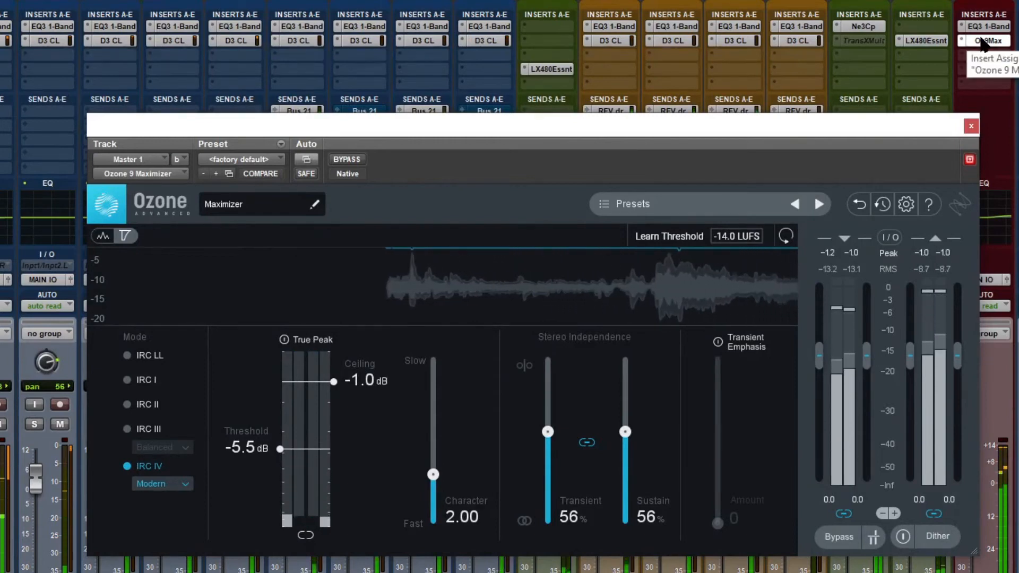
{"action": "left_click", "coordinate": [971, 128]}
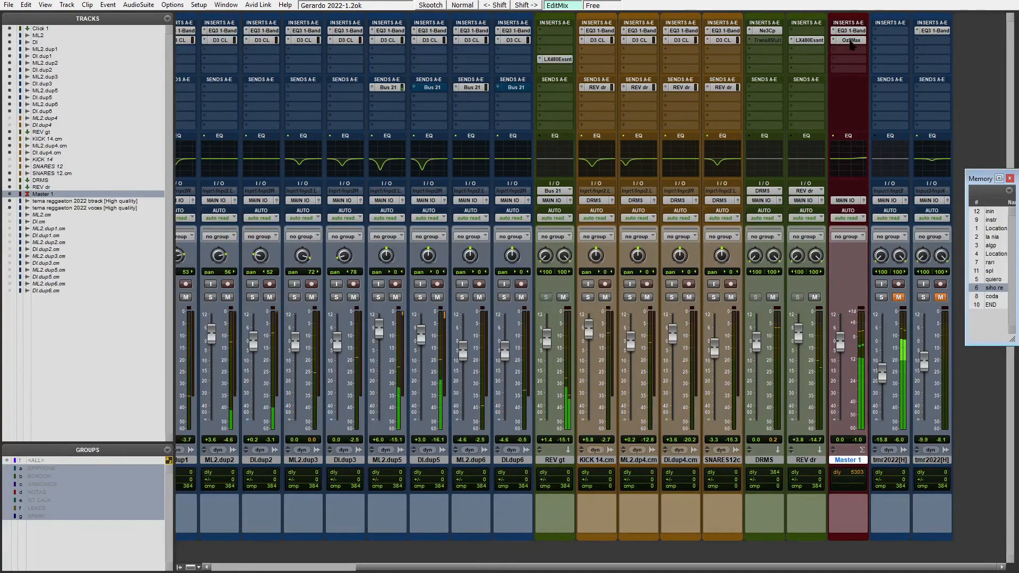
Show the arrangement and play the song from the spl memory location
{"action": "scroll", "coordinate": [563, 279], "scroll_direction": "left", "scroll_amount": 4}
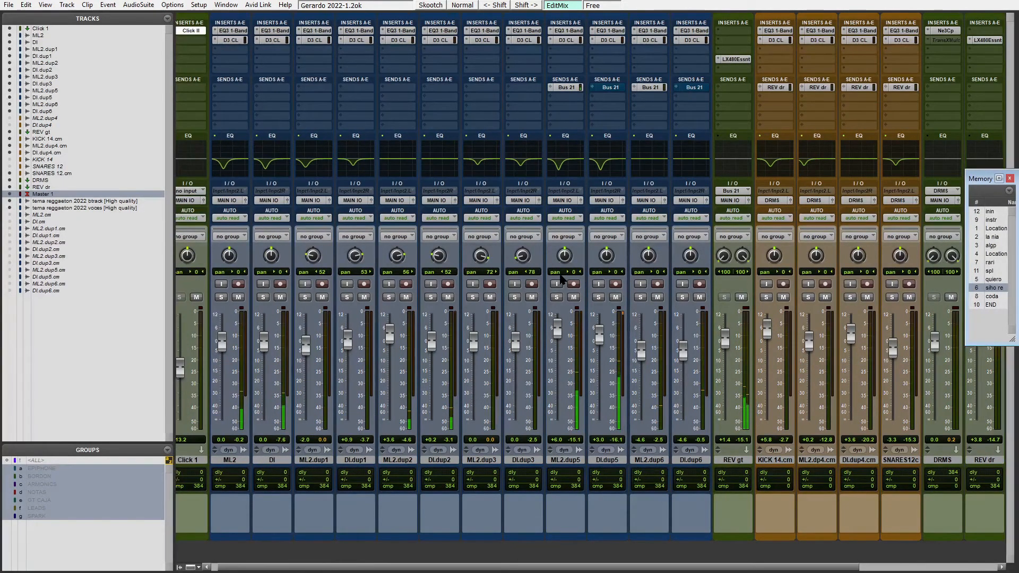
{"action": "key", "text": "ctrl+equal"}
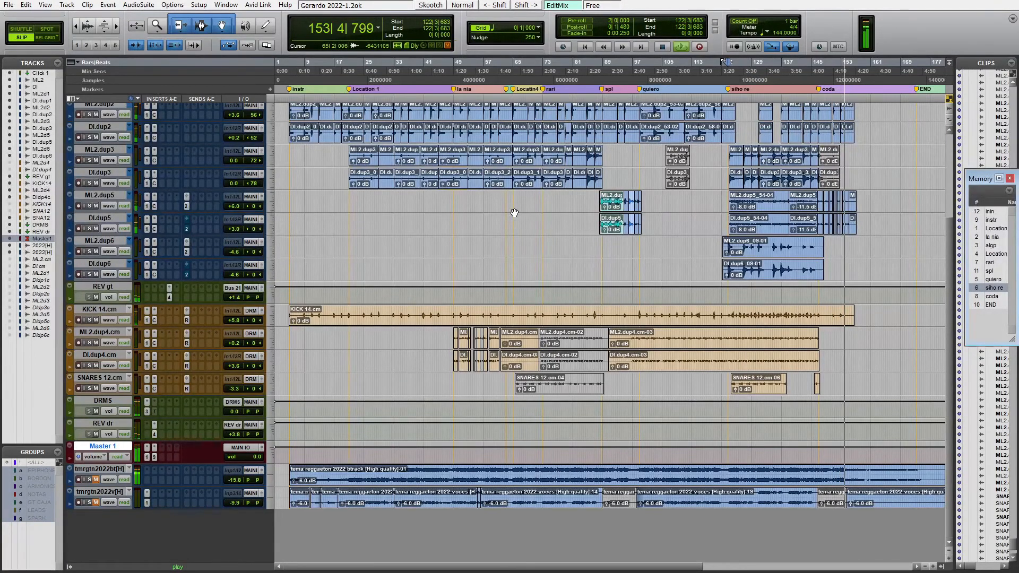
{"action": "left_click", "coordinate": [994, 271]}
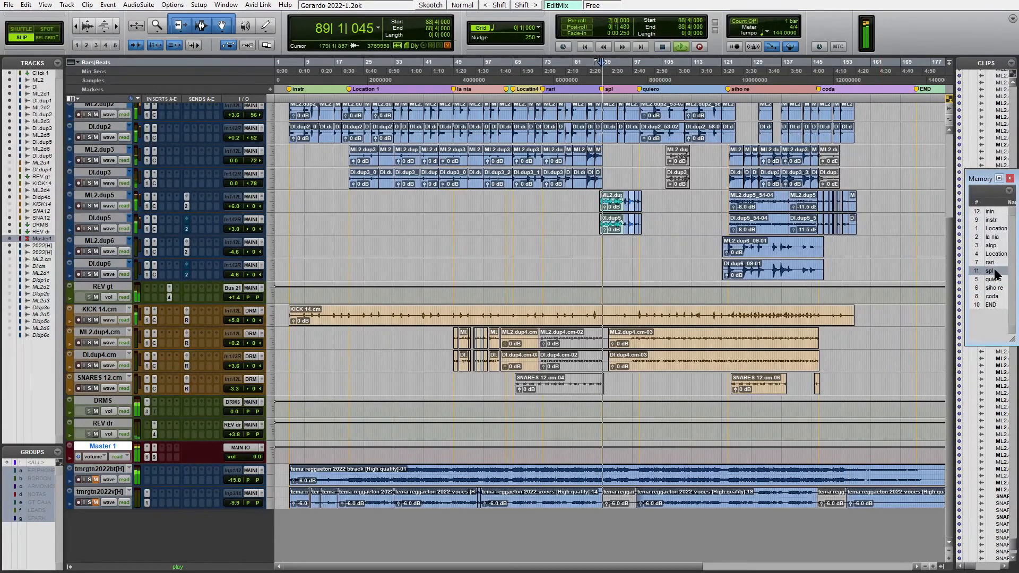
{"action": "key", "text": "ctrl+k"}
{"action": "key", "text": "space"}
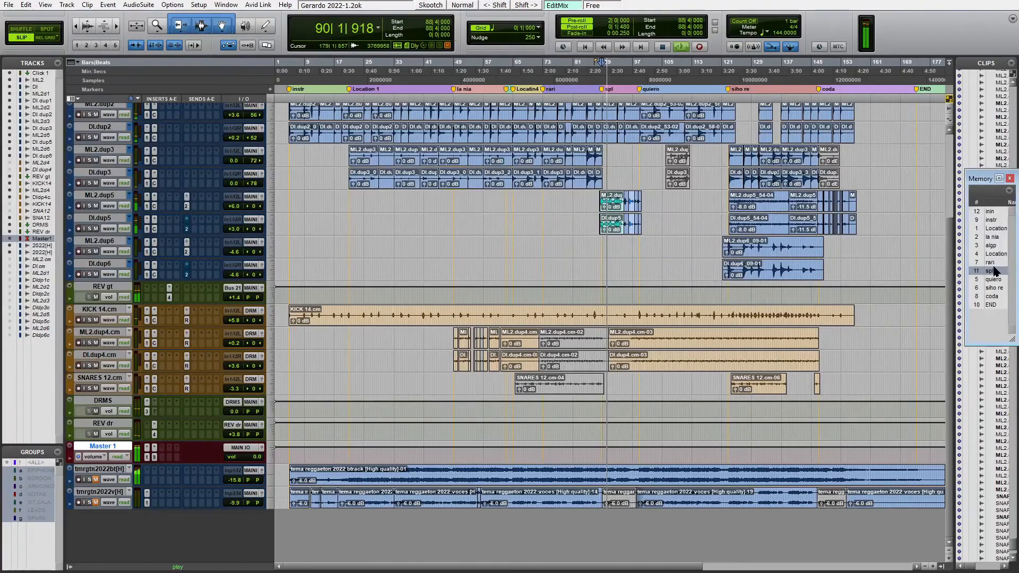
Reactivate the mix groups and compare the ML2.dup5 and DI.dup5 lead tracks with their EQs bypassed and active
{"action": "key", "text": "ctrl+equal"}
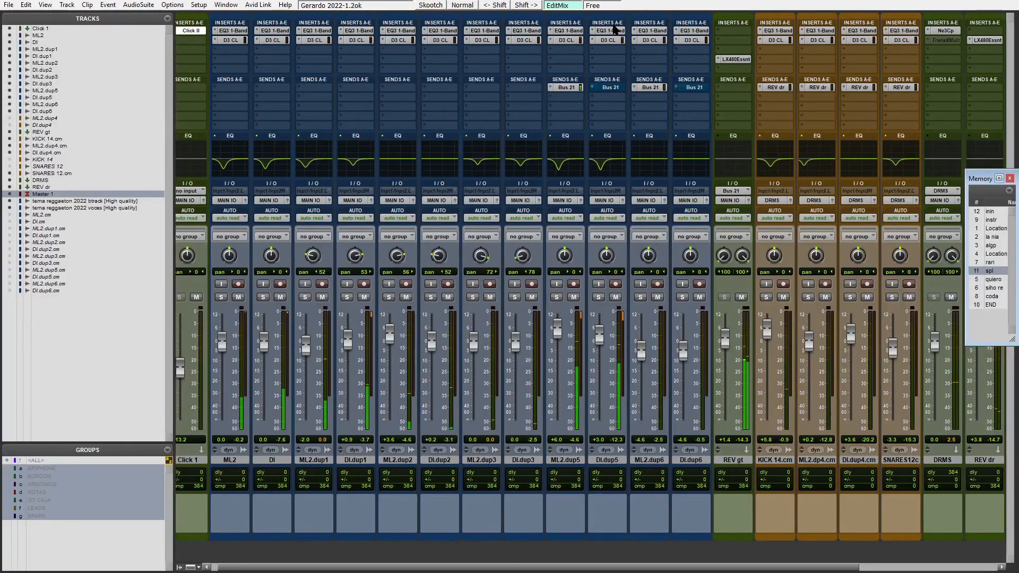
{"action": "left_click", "coordinate": [612, 30], "text": "ctrl"}
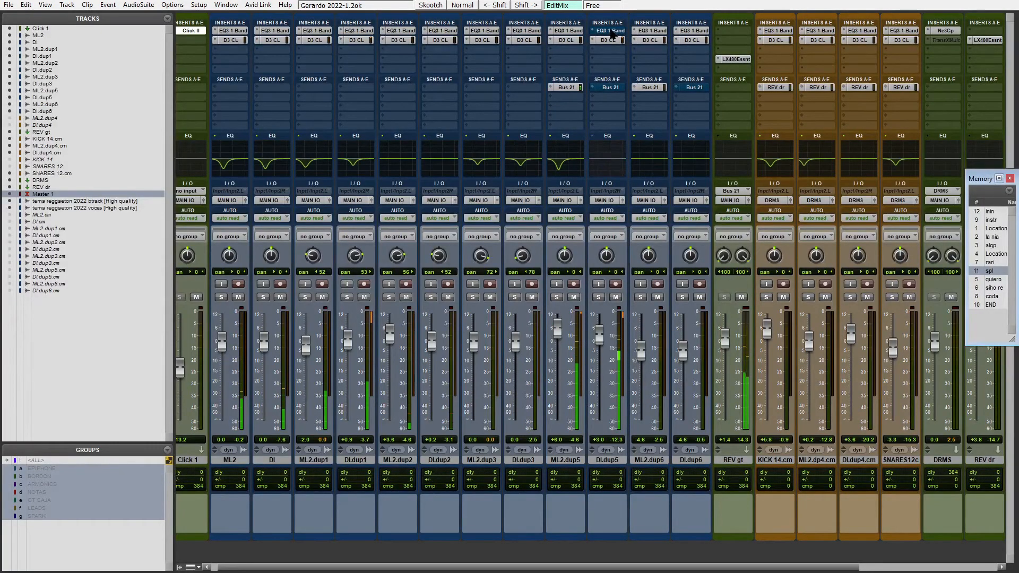
{"action": "left_click", "coordinate": [570, 31], "text": "ctrl"}
{"action": "left_click", "coordinate": [575, 32], "text": "ctrl"}
{"action": "left_click", "coordinate": [604, 30], "text": "ctrl"}
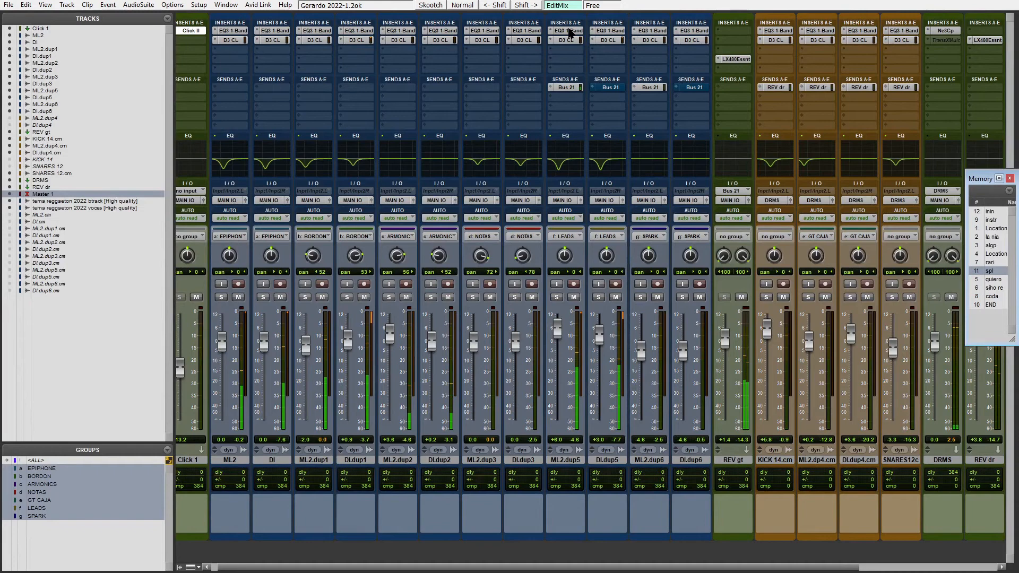
Set the peak EQ gain on the ML2.dup5 lead guitar to -9.0 dB and close the plug-in
{"action": "left_click", "coordinate": [570, 32]}
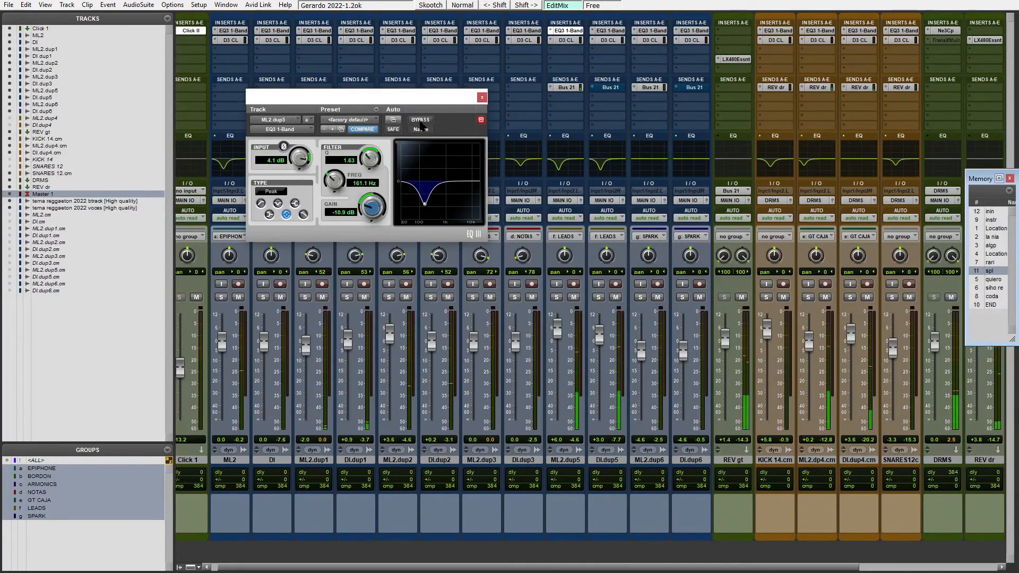
{"action": "scroll", "coordinate": [373, 210], "scroll_direction": "up", "scroll_amount": 3}
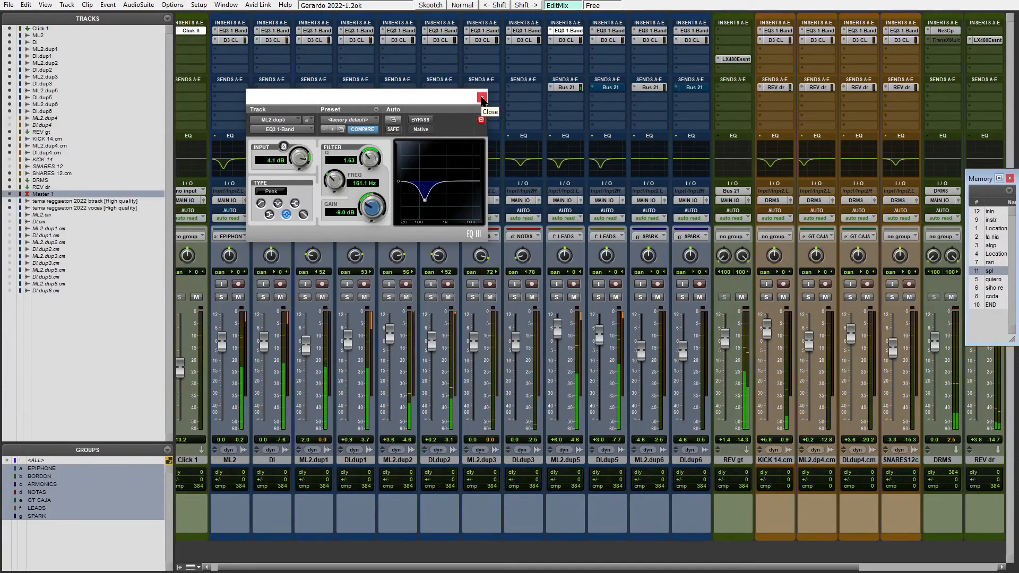
{"action": "left_click", "coordinate": [482, 98]}
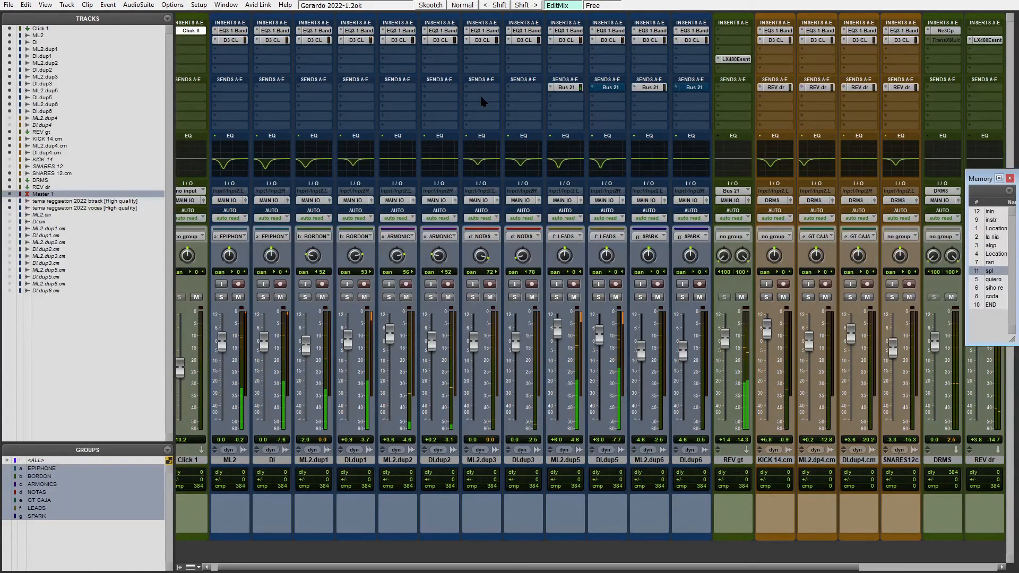
Play on through the siho re section, examining the arrangement and the channel levels from the guitars to Master 1
{"action": "key", "text": "ctrl+equal"}
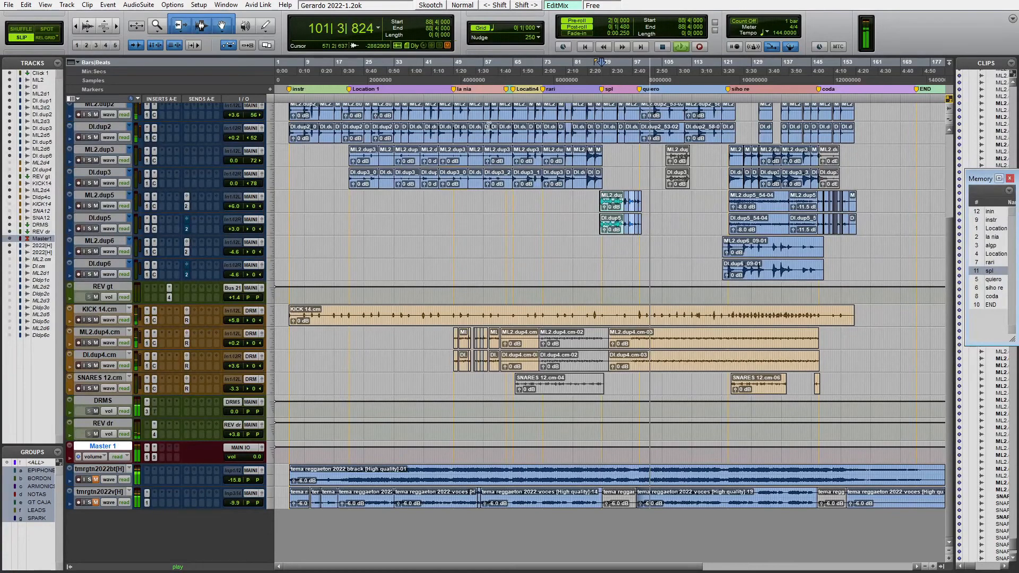
{"action": "scroll", "coordinate": [398, 101], "scroll_direction": "up", "scroll_amount": 5}
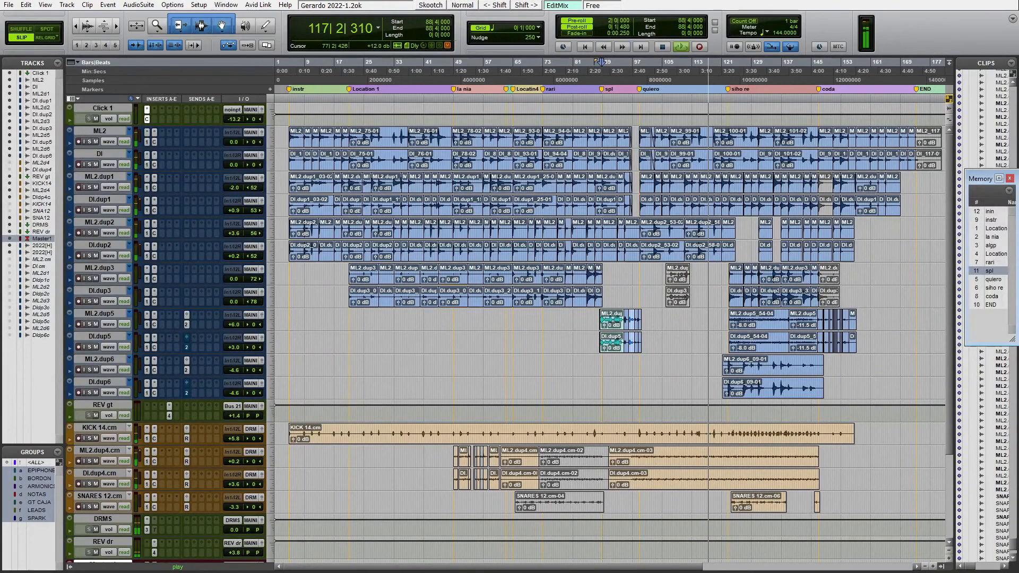
{"action": "key", "text": "ctrl+equal"}
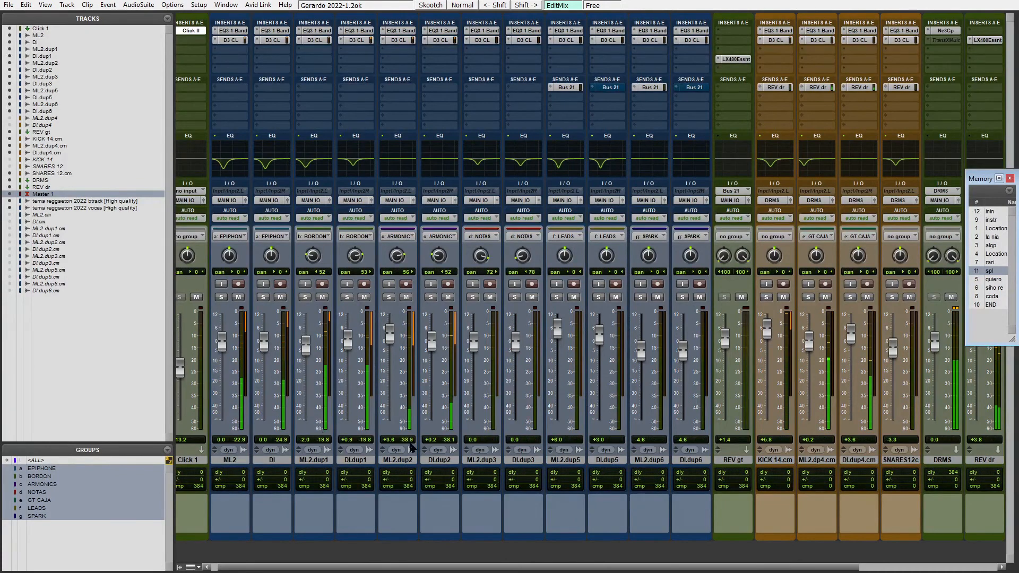
{"action": "scroll", "coordinate": [561, 425], "scroll_direction": "right", "scroll_amount": 3}
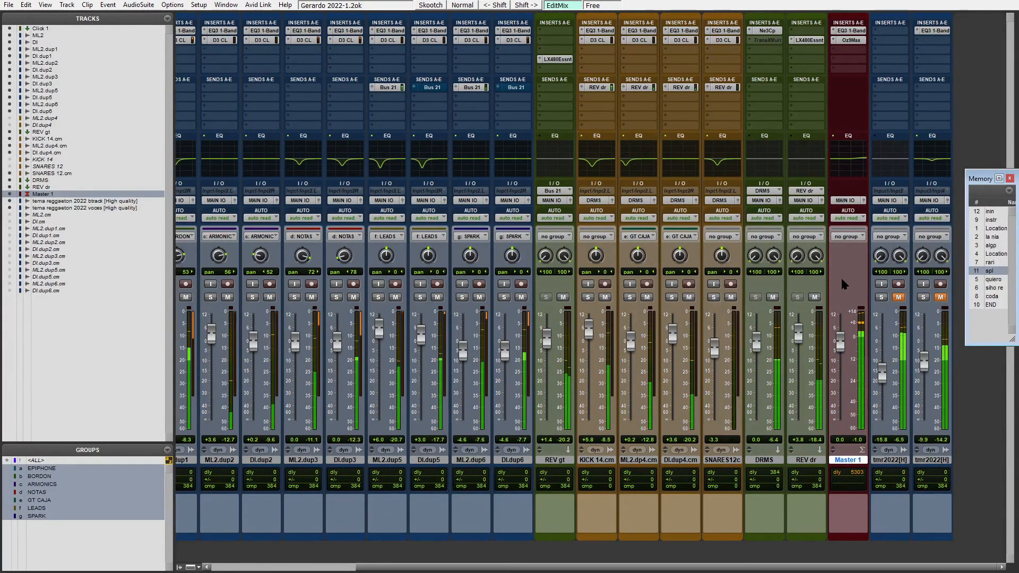
{"action": "scroll", "coordinate": [841, 276], "scroll_direction": "left", "scroll_amount": 3}
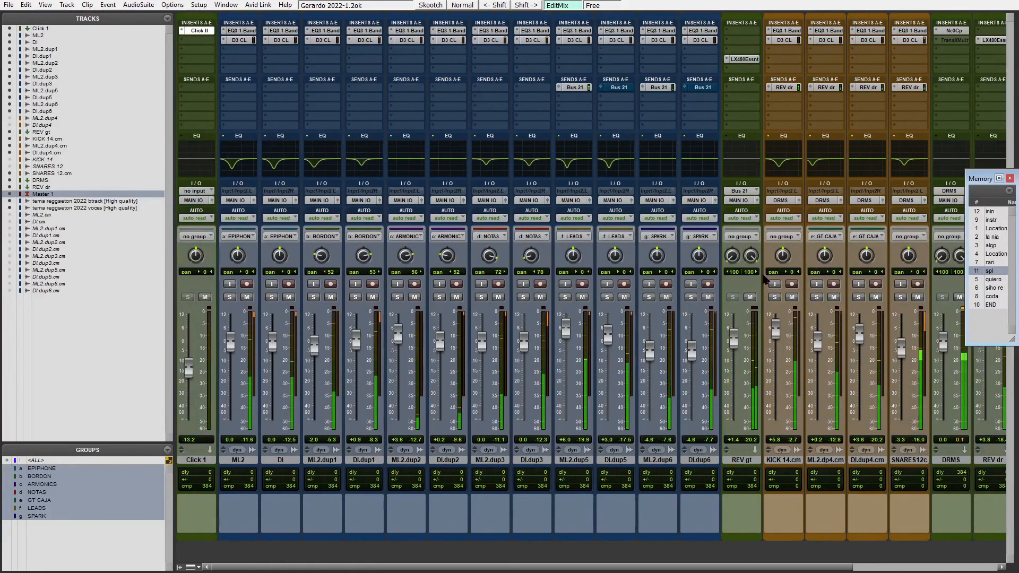
{"action": "scroll", "coordinate": [798, 330], "scroll_direction": "right", "scroll_amount": 3}
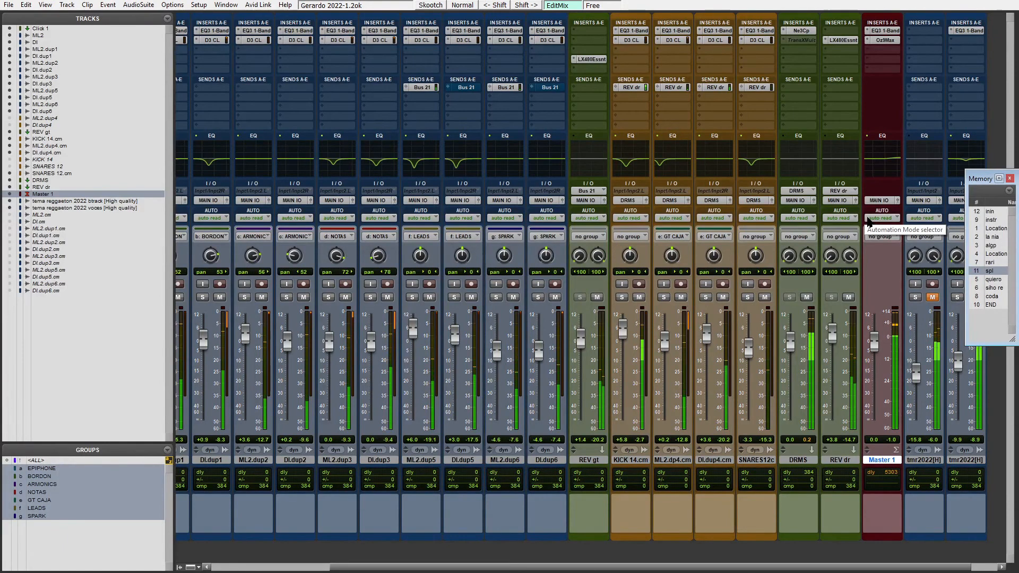
{"action": "key", "text": "ctrl+equal"}
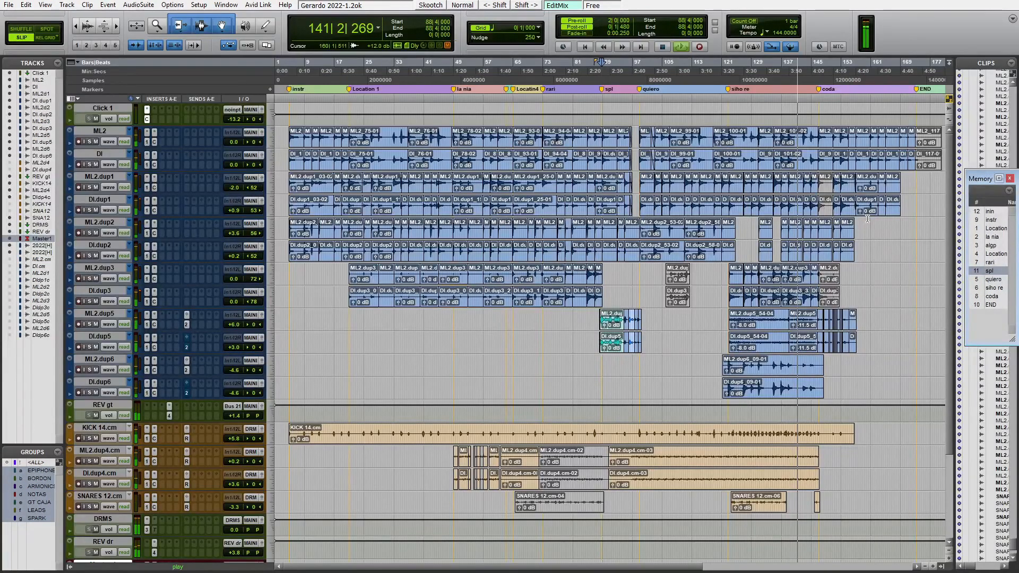